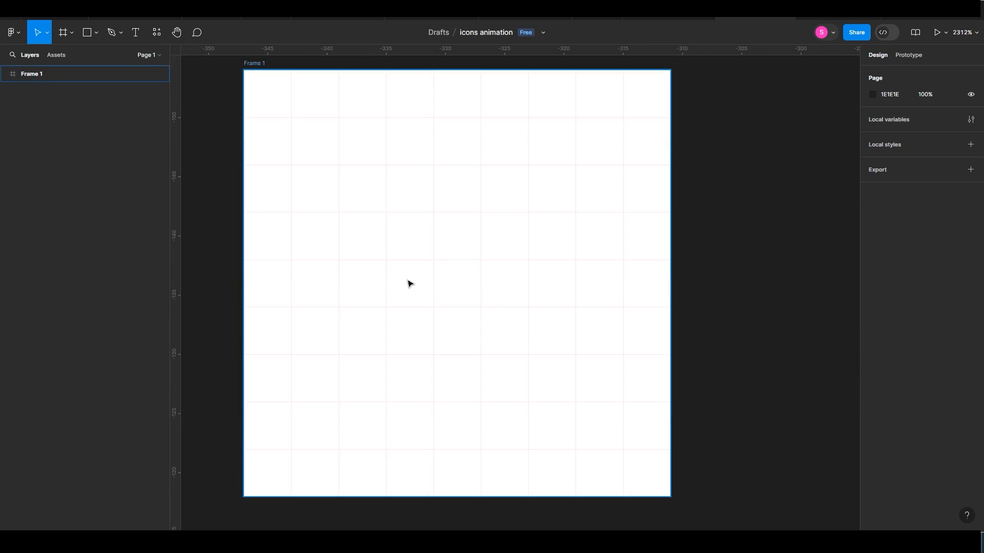
# Step: Draw a closed triangle with the Pen tool through the frame points (12, 20), (20, 24) and (28, 4)
pyautogui.click(110, 33)
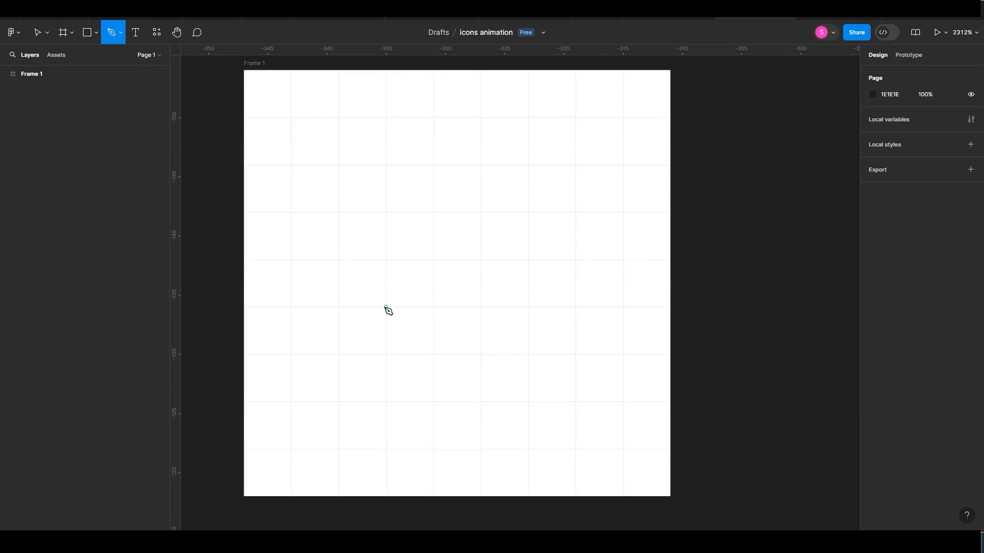
pyautogui.click(386, 307)
pyautogui.click(480, 354)
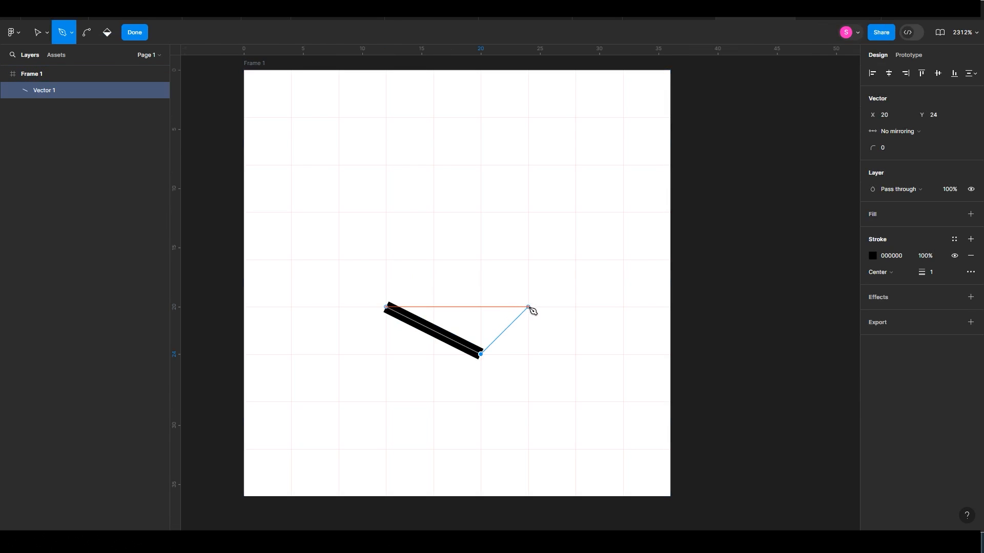
pyautogui.click(575, 117)
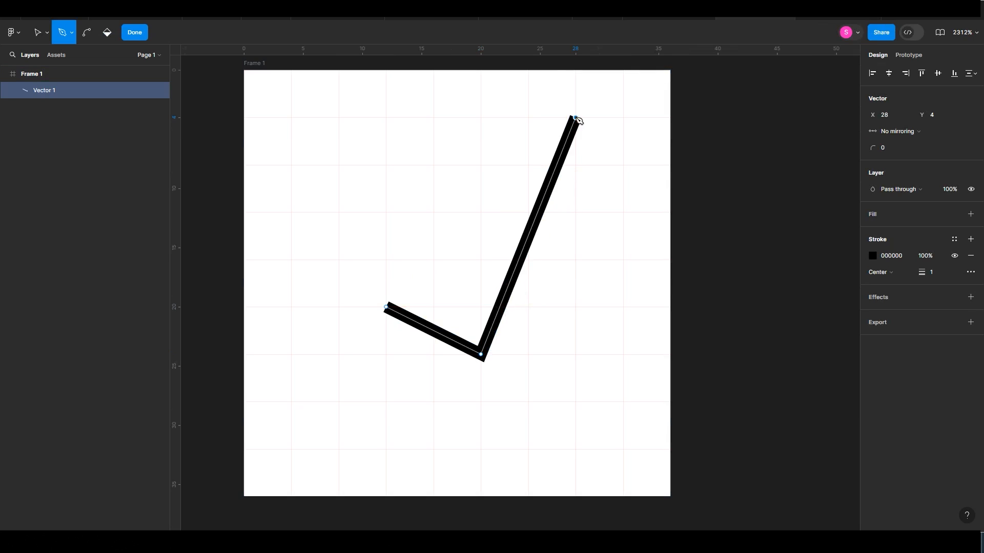
pyautogui.click(387, 308)
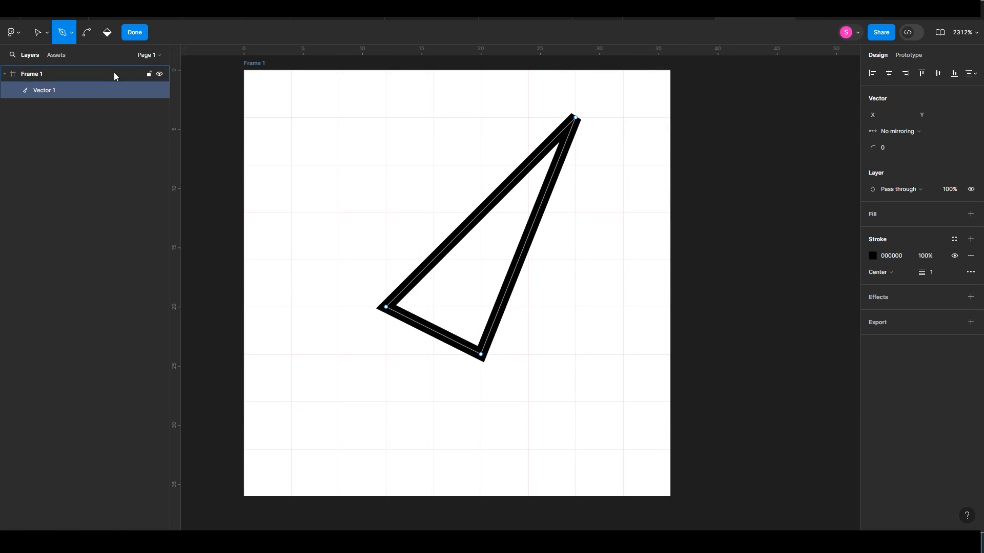
# Step: Move the triangle's left corner up to about (12, 16.1) and lower its tip by about one grid square
pyautogui.press('v')
pyautogui.moveTo(386, 307); pyautogui.dragTo(388, 262)
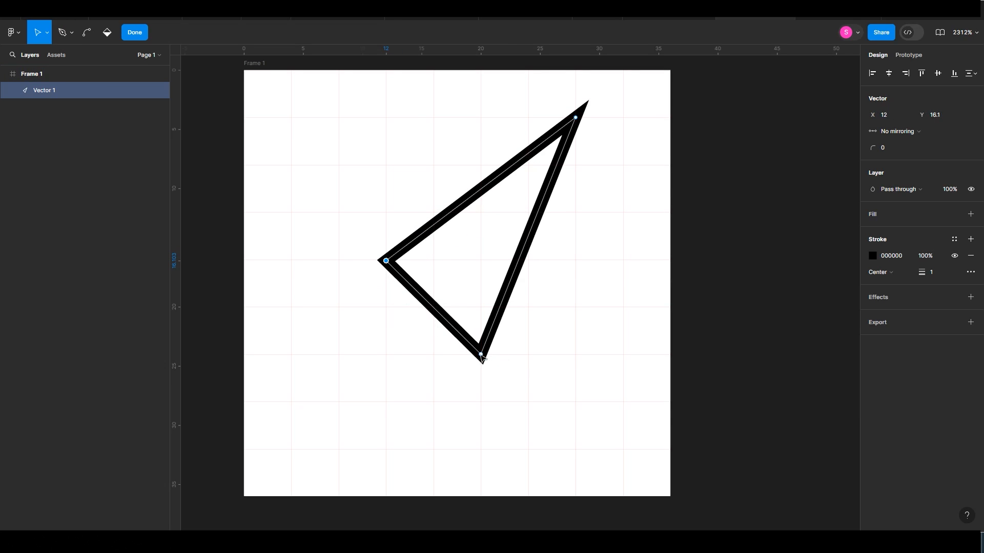
pyautogui.click(576, 119)
pyautogui.moveTo(584, 126); pyautogui.dragTo(582, 171)
# Step: Bend the triangle's two long sides outward into a curved rocket body and finish editing the shape
pyautogui.click(86, 32)
pyautogui.moveTo(480, 214); pyautogui.dragTo(474, 205)
pyautogui.moveTo(526, 263); pyautogui.dragTo(539, 269)
pyautogui.press('Escape')
pyautogui.press('Escape')
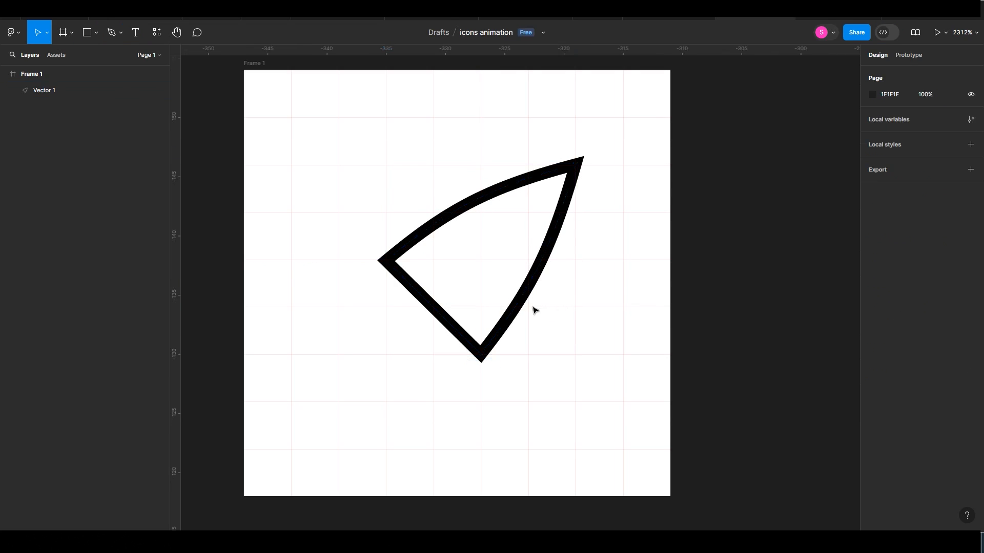
# Step: Draw an open three-sided nozzle on the rocket's base, with outer corners at (12, 20) and (16, 24)
pyautogui.click(408, 286)
pyautogui.click(433, 355)
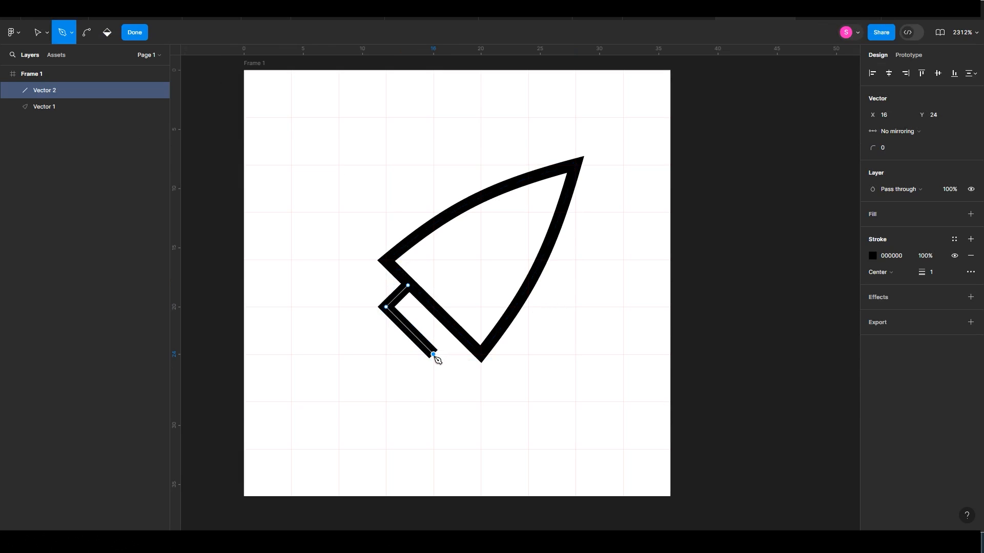
pyautogui.click(458, 333)
pyautogui.press('Escape')
pyautogui.press('Escape')
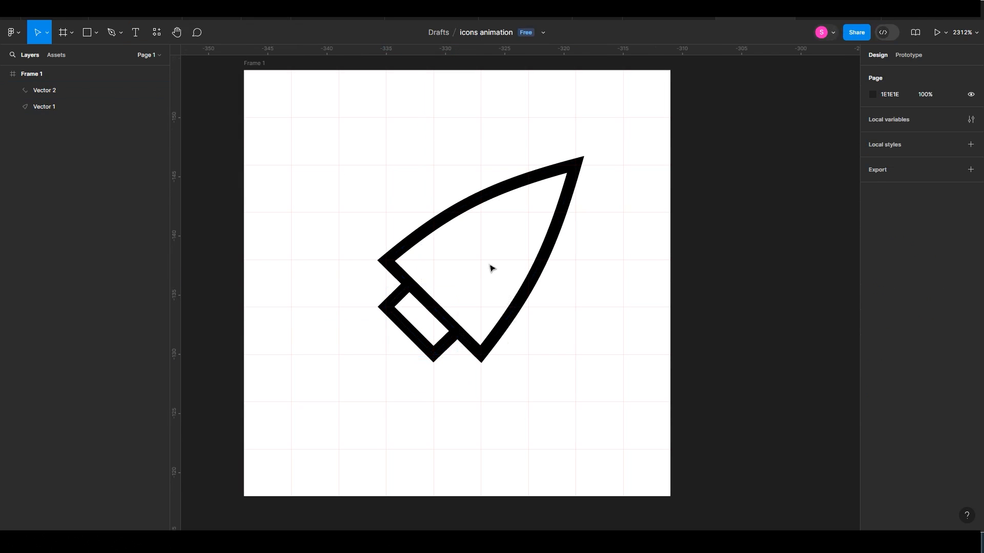
pyautogui.click(96, 33)
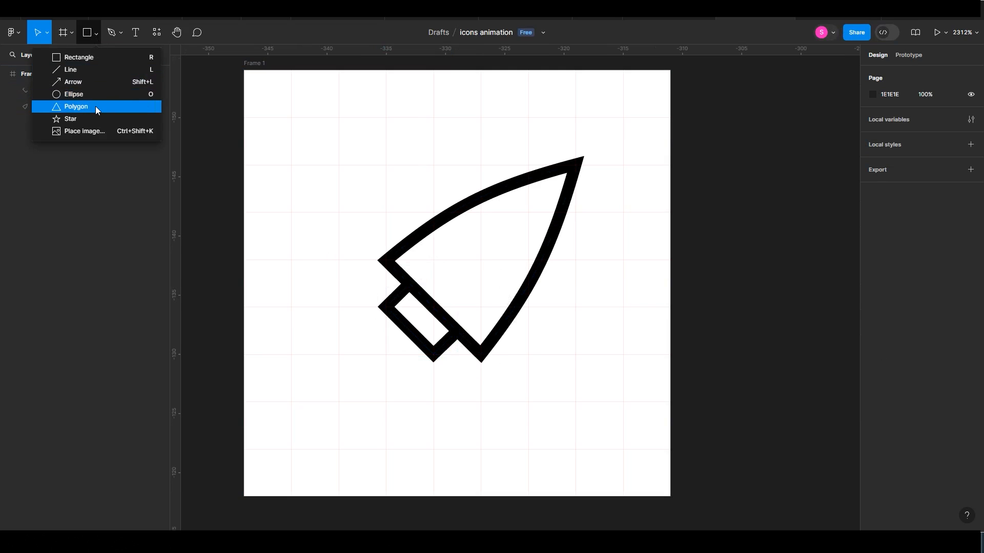
pyautogui.click(90, 95)
pyautogui.moveTo(359, 354); pyautogui.dragTo(434, 404)
pyautogui.hotkey('ctrl', 'z')
pyautogui.press('Escape')
# Step: Draw a closed, curved flame from the nozzle's outer edge to a tip at (8, 28) and back
pyautogui.click(111, 33)
pyautogui.click(398, 323)
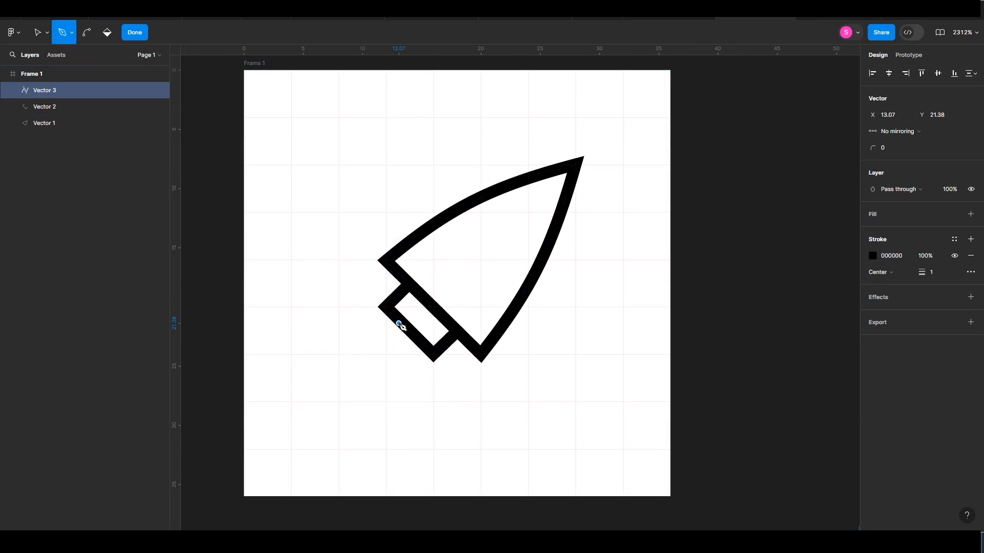
pyautogui.moveTo(338, 401); pyautogui.dragTo(315, 462)
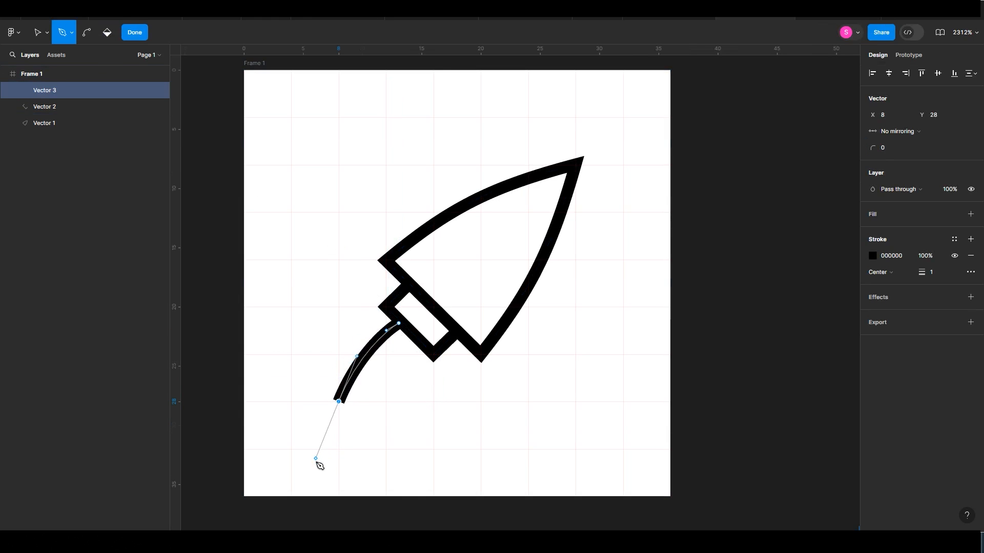
pyautogui.keyDown('alt'); pyautogui.click(340, 404); pyautogui.keyUp('alt')
pyautogui.hotkey('ctrl', 'z')
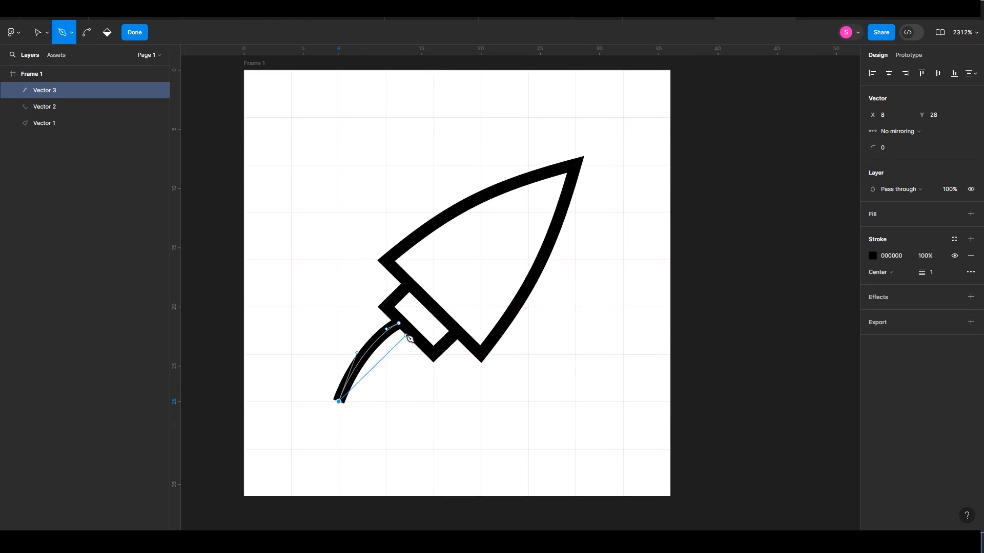
pyautogui.moveTo(399, 324); pyautogui.dragTo(368, 277)
# Step: Reposition the flame's base point and adjust its handles so the rounded end follows the nozzle's outer edge
pyautogui.press('v')
pyautogui.moveTo(398, 323)
pyautogui.mouseDown()
pyautogui.moveTo(383, 308)
pyautogui.moveTo(408, 329)
pyautogui.mouseUp()
pyautogui.moveTo(436, 378); pyautogui.dragTo(440, 360)
pyautogui.moveTo(408, 329); pyautogui.dragTo(389, 314)
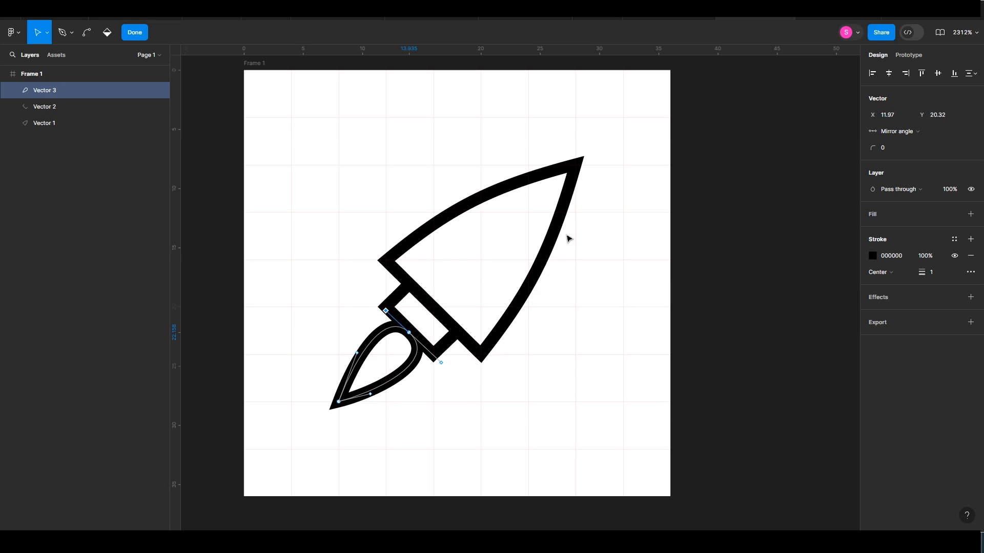
pyautogui.press('Escape')
pyautogui.press('Escape')
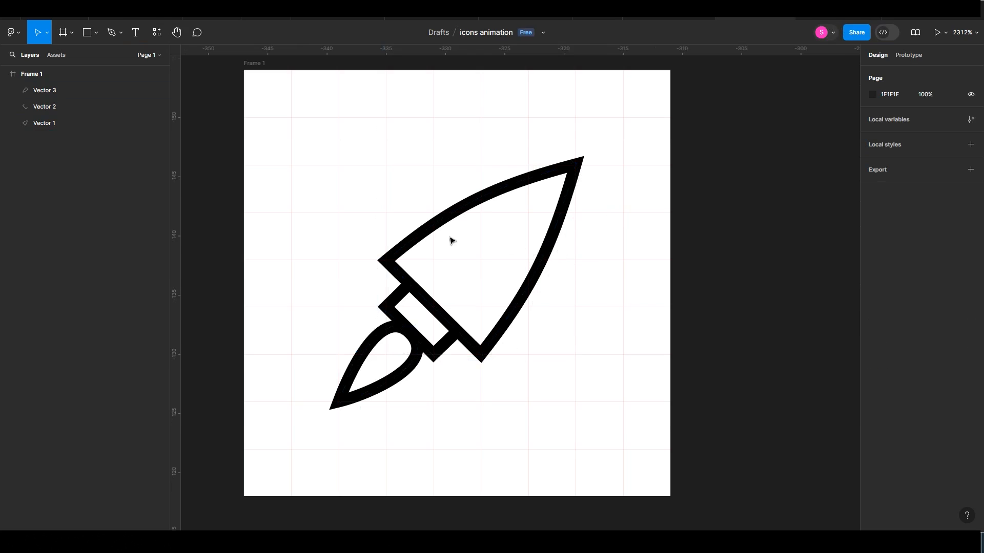
# Step: Draw an unfilled porthole circle about 4.48 px wide with a 1 px black stroke, and move it toward the nose
pyautogui.click(97, 32)
pyautogui.click(86, 97)
pyautogui.moveTo(480, 259); pyautogui.dragTo(508, 286)
pyautogui.click(970, 280)
pyautogui.click(970, 289)
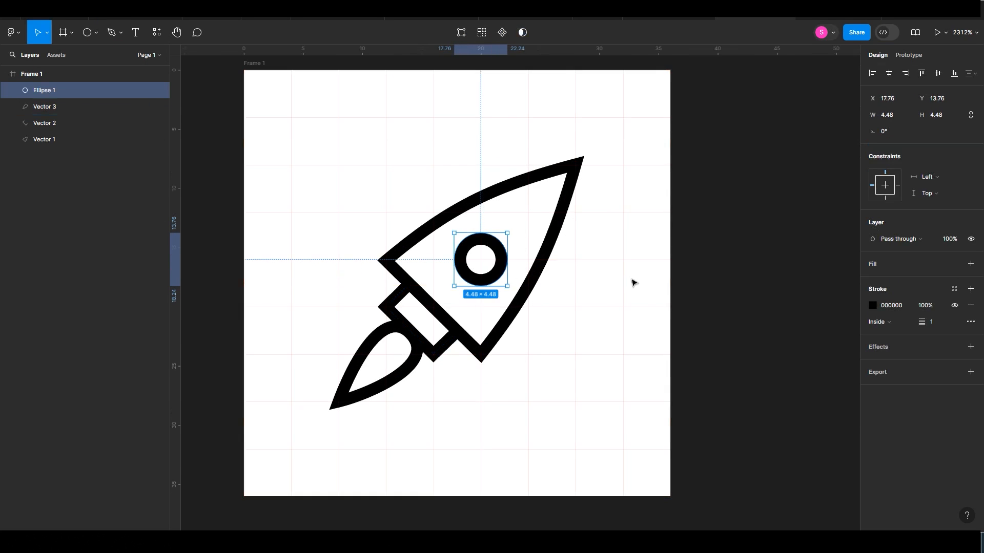
pyautogui.moveTo(501, 242); pyautogui.dragTo(532, 211)
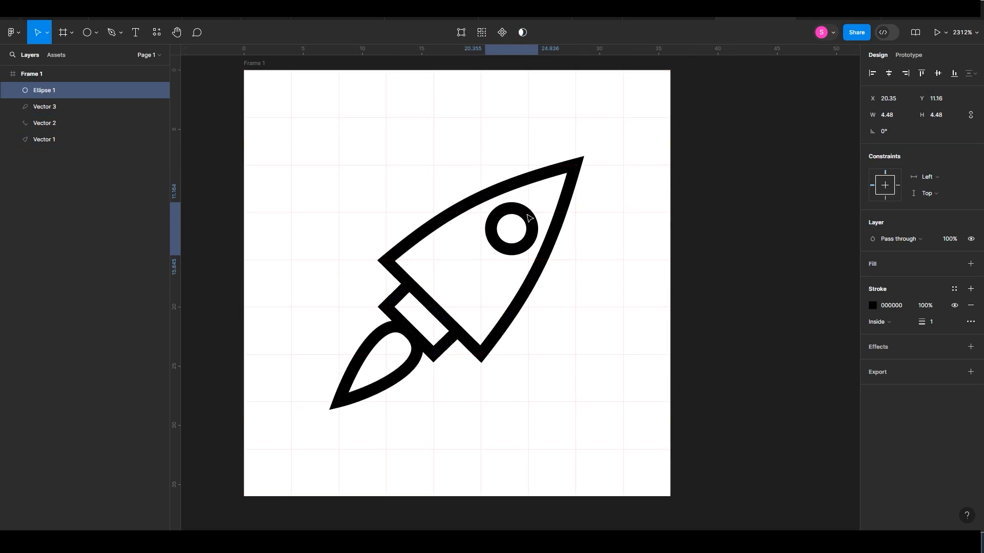
# Step: Set the porthole circle's stroke alignment to Center
pyautogui.click(366, 216)
pyautogui.moveTo(344, 197); pyautogui.dragTo(517, 397)
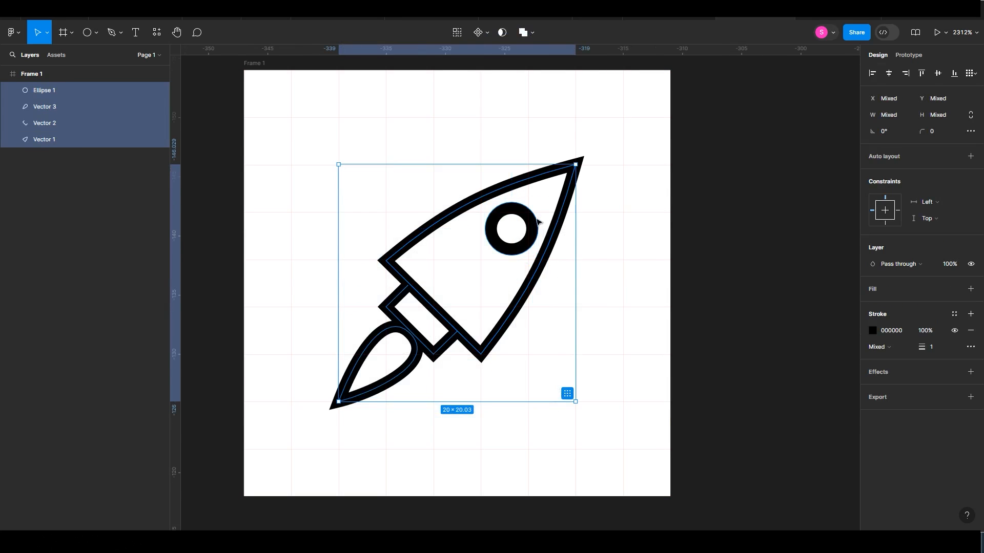
pyautogui.click(530, 227)
pyautogui.click(879, 322)
pyautogui.click(889, 310)
pyautogui.moveTo(315, 194); pyautogui.dragTo(552, 412)
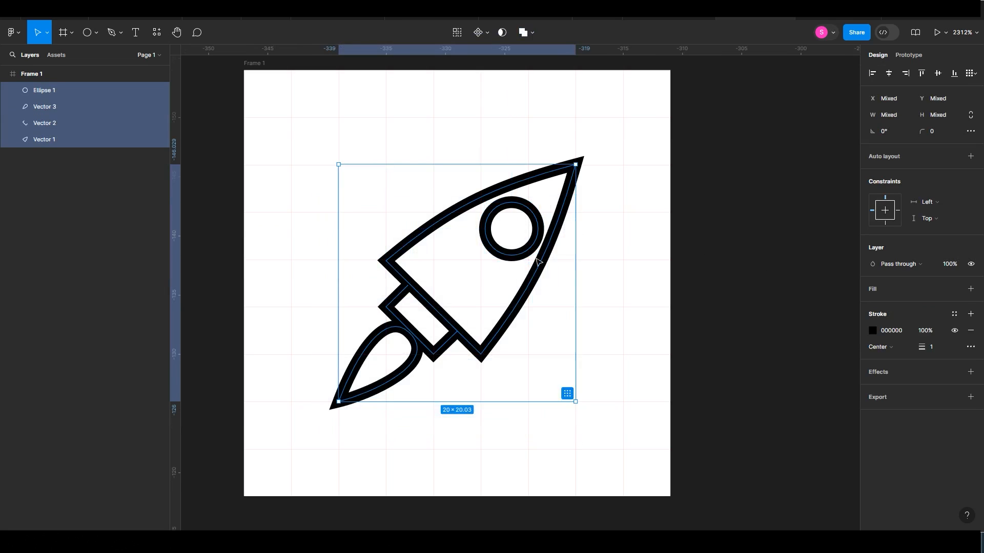
pyautogui.moveTo(576, 165); pyautogui.dragTo(599, 156)
pyautogui.hotkey('ctrl', 'z')
pyautogui.click(615, 223)
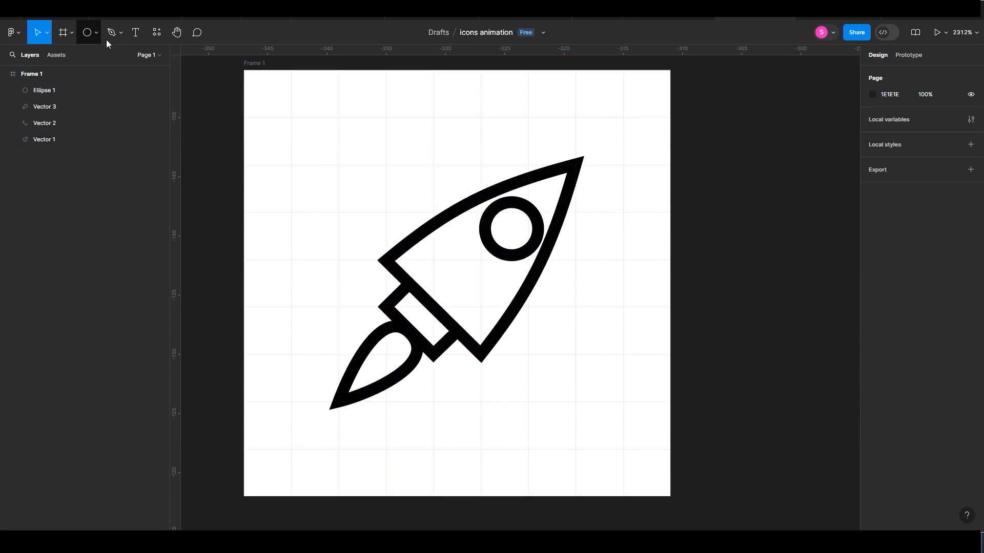
# Step: Draw a three-sided fin at the body's left corner and adjust its outer corner to about (10, 13.94)
pyautogui.press('v')
pyautogui.click(396, 269)
pyautogui.click(119, 39)
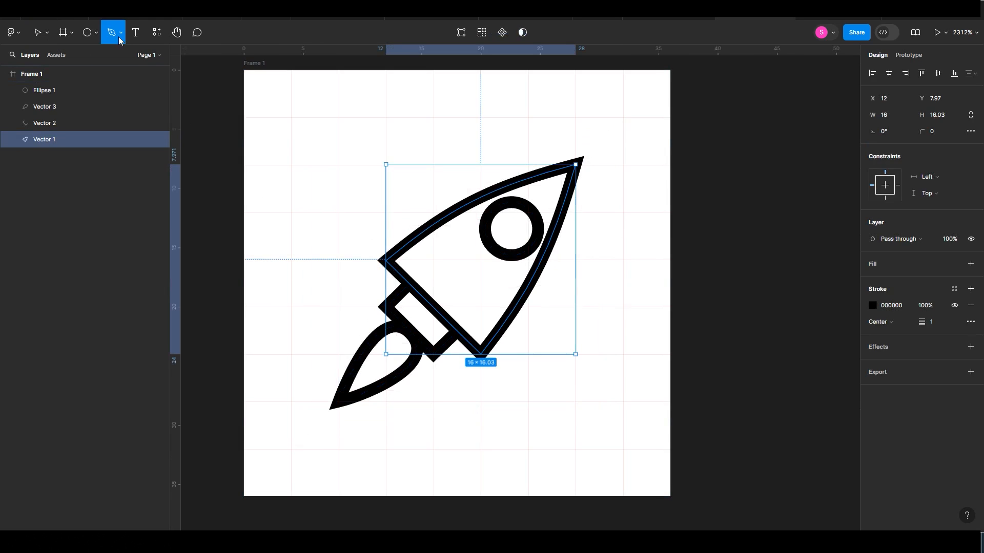
pyautogui.click(386, 260)
pyautogui.click(360, 233)
pyautogui.click(386, 211)
pyautogui.click(411, 241)
pyautogui.press('Escape')
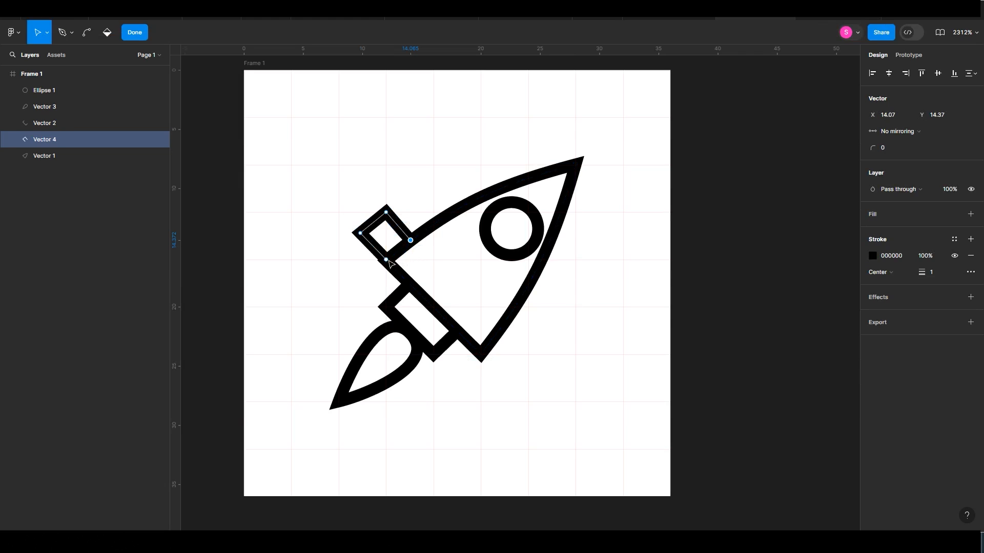
pyautogui.moveTo(386, 212); pyautogui.dragTo(365, 239)
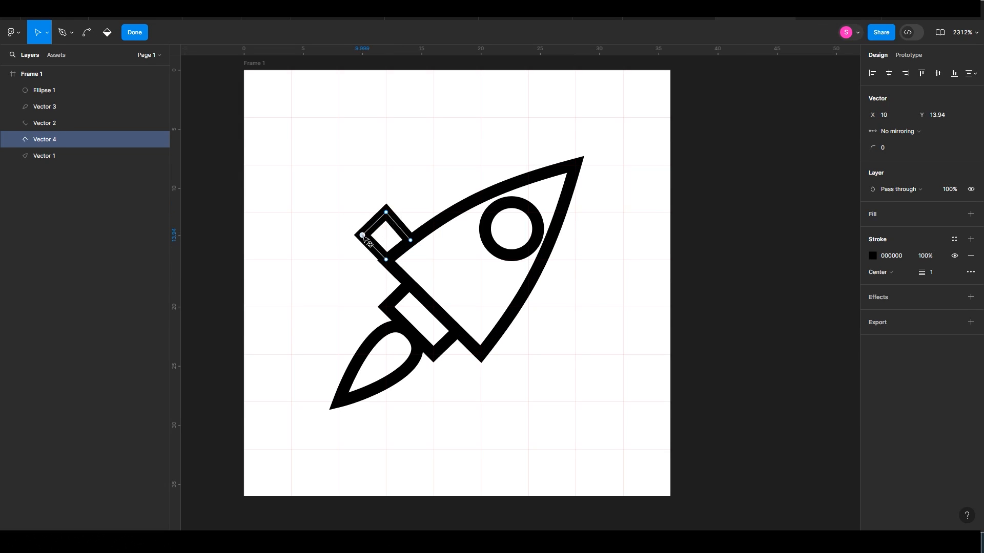
pyautogui.press('Escape')
# Step: Add a matching copy of the fin at the body's lower right corner and edit its outer points
pyautogui.moveTo(406, 235); pyautogui.dragTo(528, 355)
pyautogui.click(461, 32)
pyautogui.click(529, 359)
pyautogui.keyDown('shift'); pyautogui.click(505, 335); pyautogui.keyUp('shift')
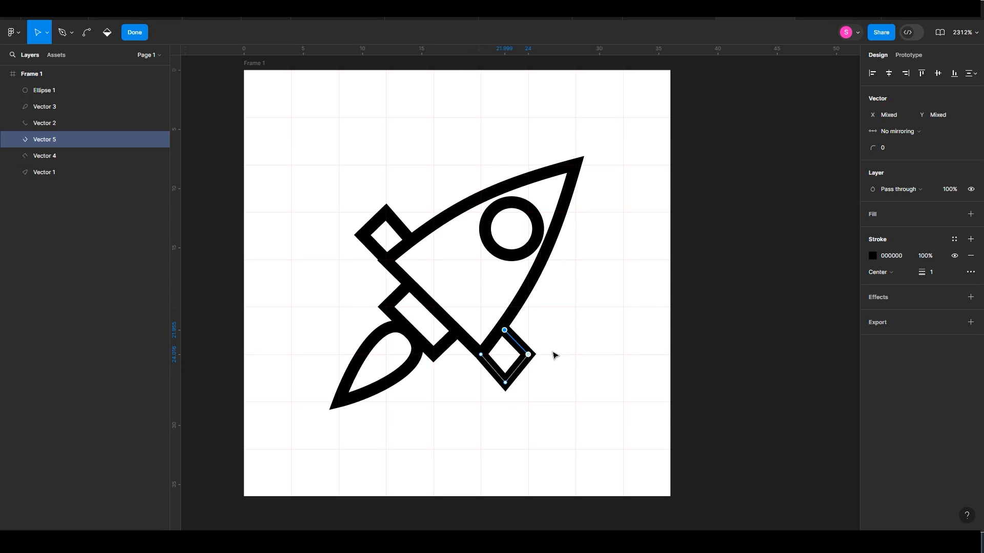
pyautogui.click(574, 347)
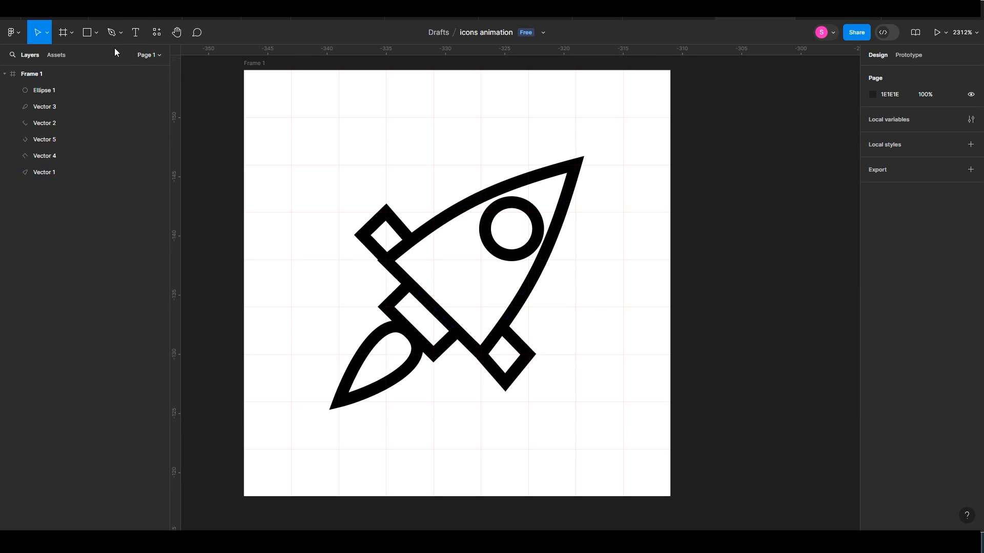
# Step: Draw a diagonal speed line about 5.93 px long beside the nose and add others to the left of and above the body
pyautogui.press('l')
pyautogui.moveTo(610, 176)
pyautogui.mouseDown()
pyautogui.moveTo(570, 241)
pyautogui.moveTo(568, 232)
pyautogui.mouseUp()
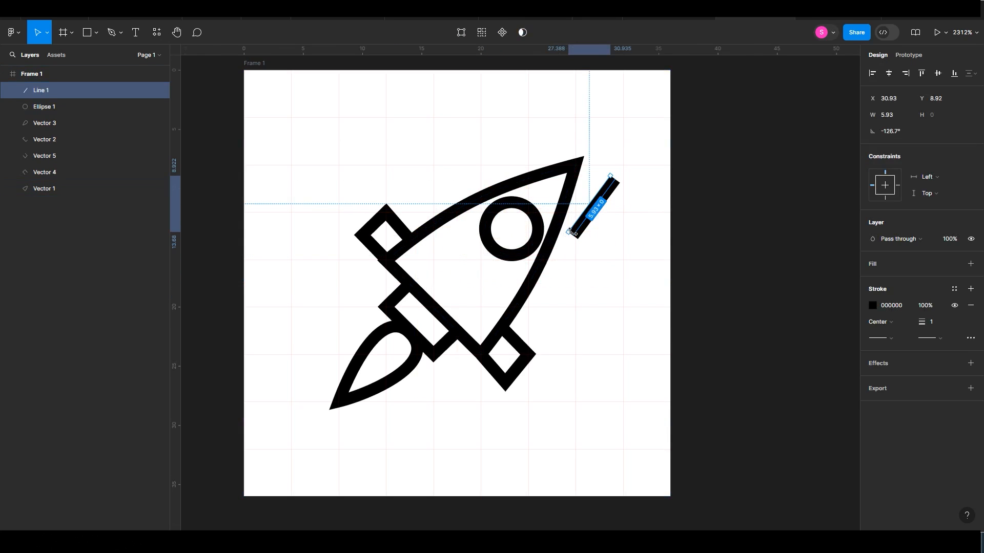
pyautogui.moveTo(573, 232); pyautogui.dragTo(402, 276)
pyautogui.click(607, 218)
pyautogui.click(454, 193)
pyautogui.moveTo(435, 204); pyautogui.dragTo(455, 184)
# Step: Duplicate the speed lines across the body, beneath the nozzle and at the nose tip, adjusting their positions and lengths
pyautogui.keyDown('alt'); pyautogui.moveTo(505, 154); pyautogui.dragTo(488, 290); pyautogui.keyUp('alt')
pyautogui.keyDown('alt'); pyautogui.moveTo(486, 289); pyautogui.dragTo(451, 377); pyautogui.keyUp('alt')
pyautogui.moveTo(482, 298); pyautogui.dragTo(463, 299)
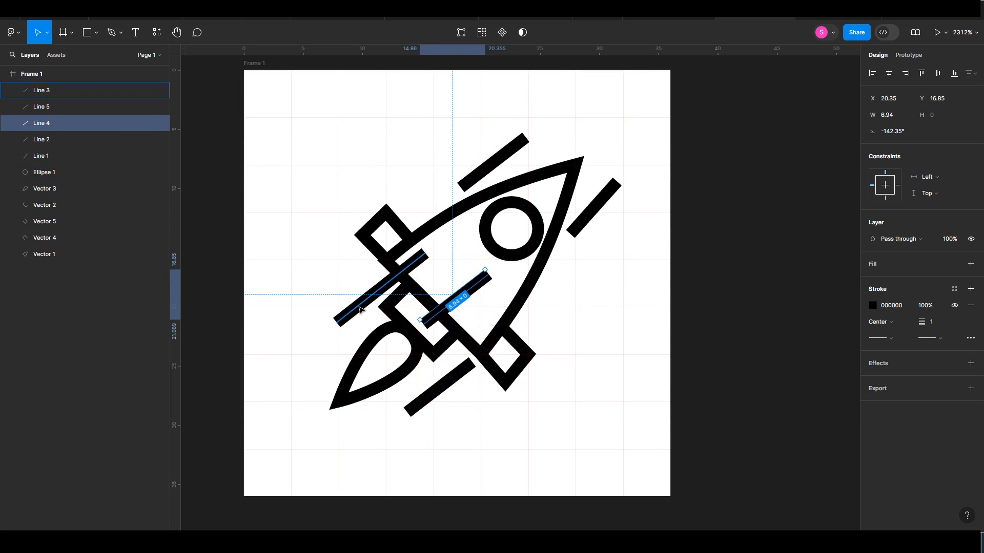
pyautogui.click(359, 309)
pyautogui.moveTo(335, 322); pyautogui.dragTo(342, 319)
pyautogui.keyDown('alt'); pyautogui.moveTo(606, 185); pyautogui.dragTo(581, 165); pyautogui.keyUp('alt')
# Step: Set the rotation of all six speed lines to 45°
pyautogui.keyDown('shift'); pyautogui.click(596, 213); pyautogui.keyUp('shift')
pyautogui.keyDown('shift'); pyautogui.click(493, 164); pyautogui.keyUp('shift')
pyautogui.keyDown('shift'); pyautogui.click(457, 299); pyautogui.keyUp('shift')
pyautogui.keyDown('shift'); pyautogui.click(382, 297); pyautogui.keyUp('shift')
pyautogui.keyDown('shift'); pyautogui.click(446, 382); pyautogui.keyUp('shift')
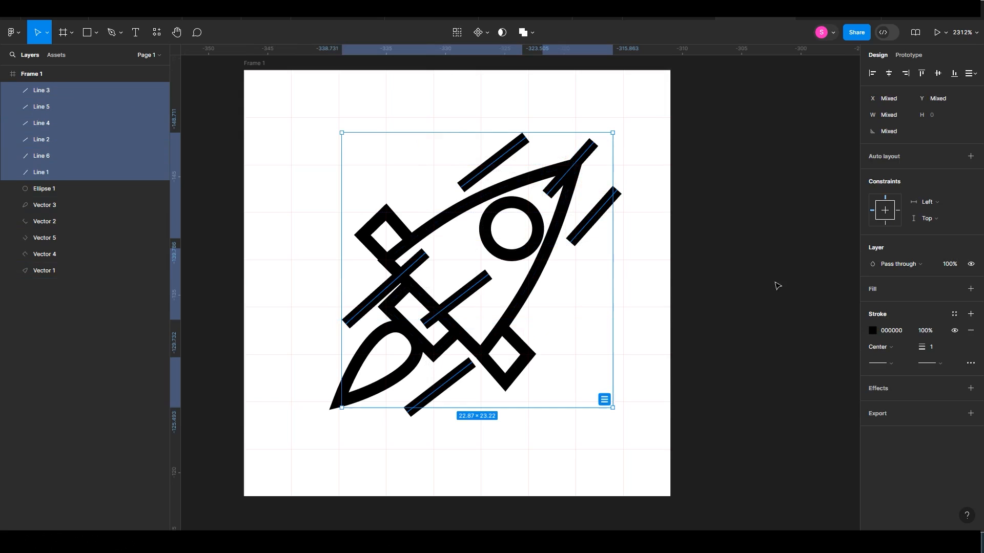
pyautogui.write('45')
pyautogui.press('Return')
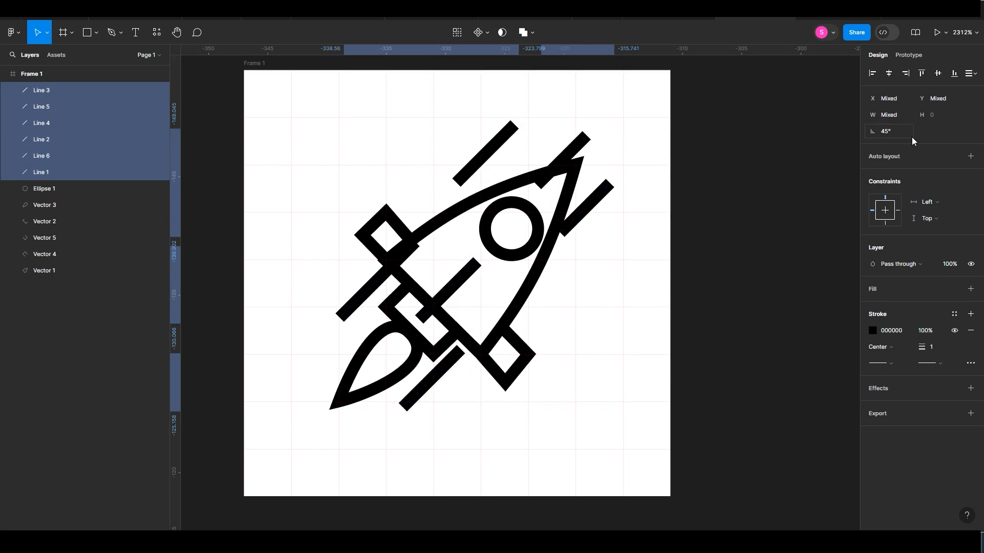
# Step: Change the stroke colour of the six speed lines to cyan 14DFDF
pyautogui.click(871, 331)
pyautogui.click(807, 402)
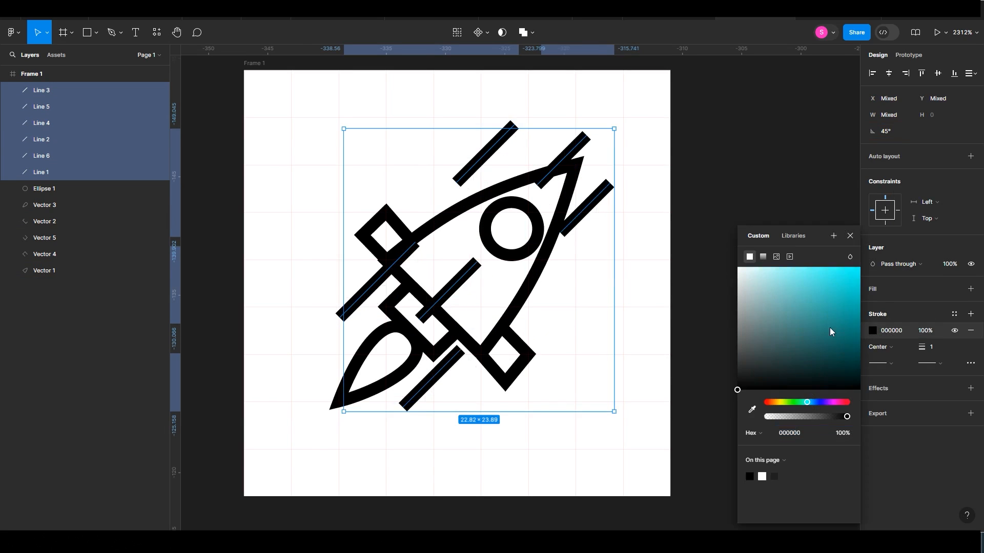
pyautogui.click(849, 282)
# Step: Shorten the speed line at the rocket's nose tip from its upper end
pyautogui.click(628, 189)
pyautogui.click(592, 163)
pyautogui.click(586, 140)
pyautogui.moveTo(589, 139); pyautogui.dragTo(581, 149)
pyautogui.click(602, 273)
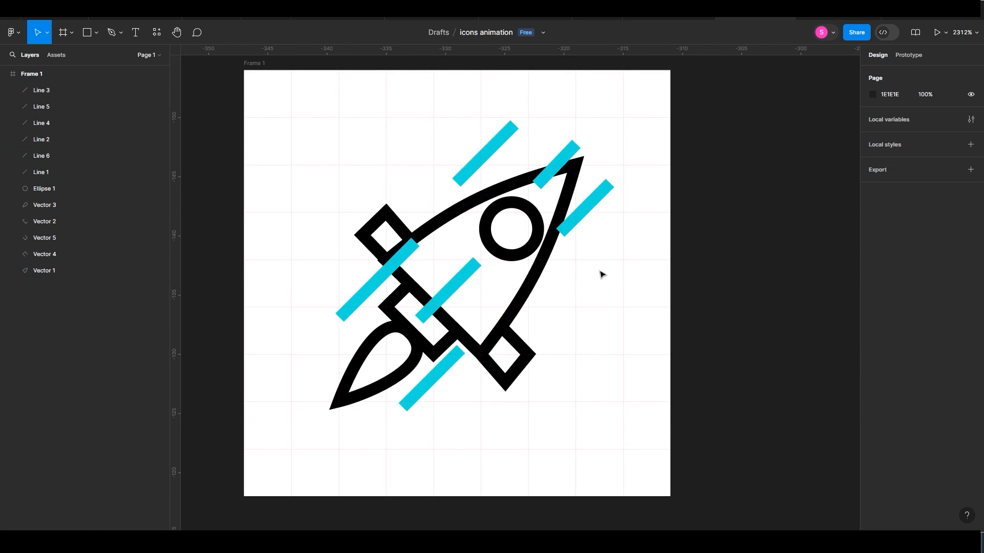
# Step: Duplicate Frame 1 and place the copy to its right
pyautogui.click(248, 63)
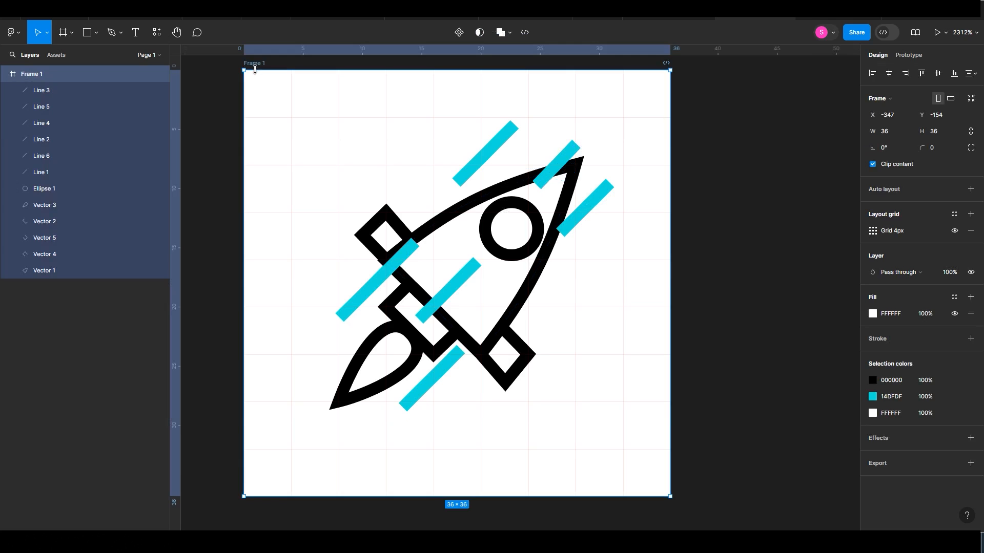
pyautogui.press('-')
pyautogui.moveTo(402, 160); pyautogui.dragTo(288, 135)
pyautogui.moveTo(319, 180); pyautogui.dragTo(492, 180)
# Step: Move the leftmost and bottom speed lines in Frame 2 diagonally down-left and set each one's stroke width to 0
pyautogui.click(508, 163)
pyautogui.scroll(4, 492, 241)
pyautogui.moveTo(654, 282); pyautogui.dragTo(712, 269)
pyautogui.moveTo(644, 270); pyautogui.dragTo(568, 340)
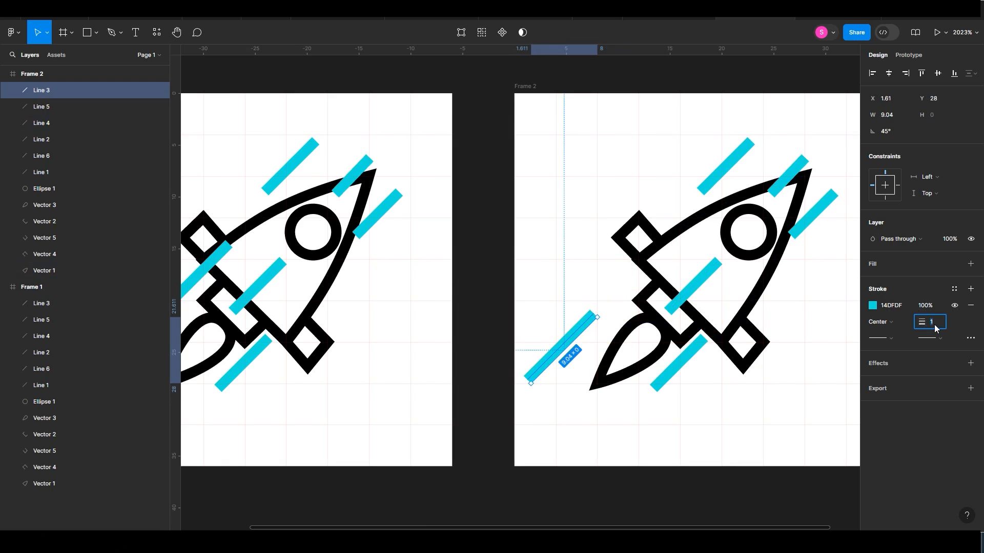
pyautogui.press('Return')
pyautogui.moveTo(680, 368); pyautogui.dragTo(630, 419)
pyautogui.write('0')
pyautogui.press('Return')
# Step: Shift the remaining four speed lines in Frame 2 diagonally down and to the left
pyautogui.moveTo(699, 285); pyautogui.dragTo(662, 321)
pyautogui.moveTo(725, 167); pyautogui.dragTo(662, 217)
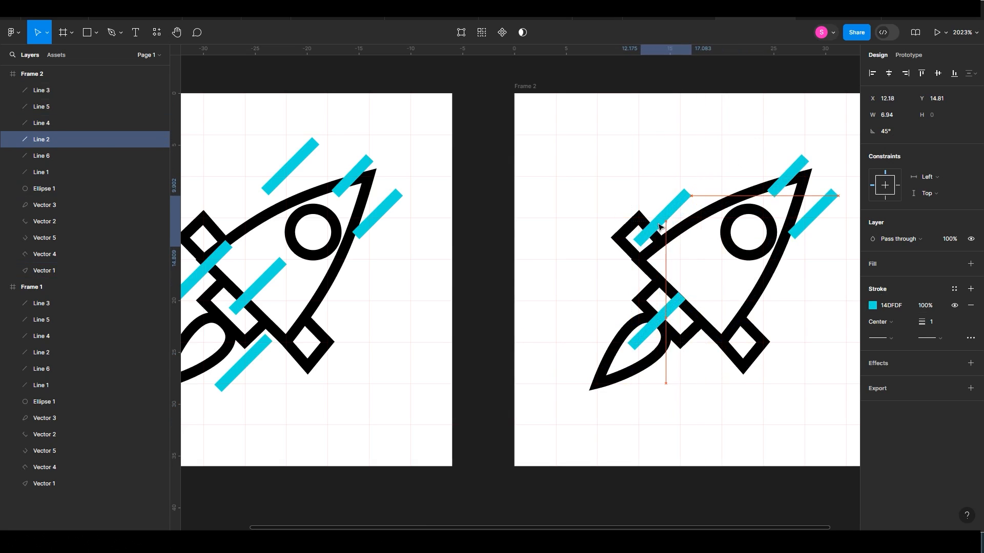
pyautogui.moveTo(790, 178); pyautogui.dragTo(707, 249)
pyautogui.moveTo(808, 224); pyautogui.dragTo(775, 261)
pyautogui.moveTo(712, 246); pyautogui.dragTo(708, 252)
# Step: Move the rocket's body, fins, nozzle, porthole and flame in Frame 2 together slightly up and to the right
pyautogui.click(677, 230)
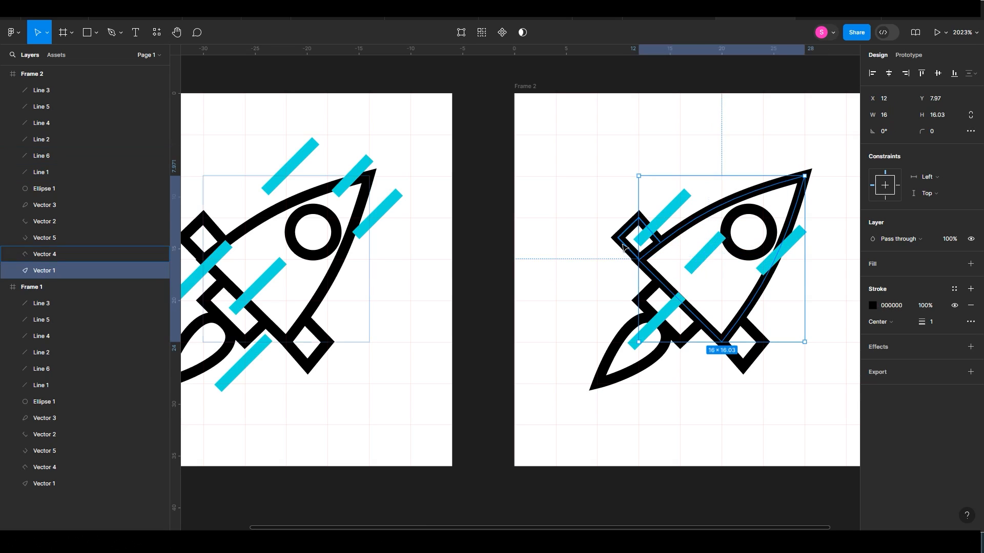
pyautogui.keyDown('shift'); pyautogui.click(628, 248); pyautogui.keyUp('shift')
pyautogui.keyDown('shift'); pyautogui.click(646, 292); pyautogui.keyUp('shift')
pyautogui.keyDown('shift'); pyautogui.click(754, 331); pyautogui.keyUp('shift')
pyautogui.keyDown('shift'); pyautogui.click(743, 255); pyautogui.keyUp('shift')
pyautogui.keyDown('shift'); pyautogui.click(666, 338); pyautogui.keyUp('shift')
pyautogui.moveTo(696, 316); pyautogui.dragTo(707, 311)
pyautogui.click(645, 382)
# Step: Slim the rocket's flame in Frame 2 into a narrow spike by pulling its curve handles inward
pyautogui.press('f')
pyautogui.press('v')
pyautogui.click(609, 377)
pyautogui.doubleClick(610, 361)
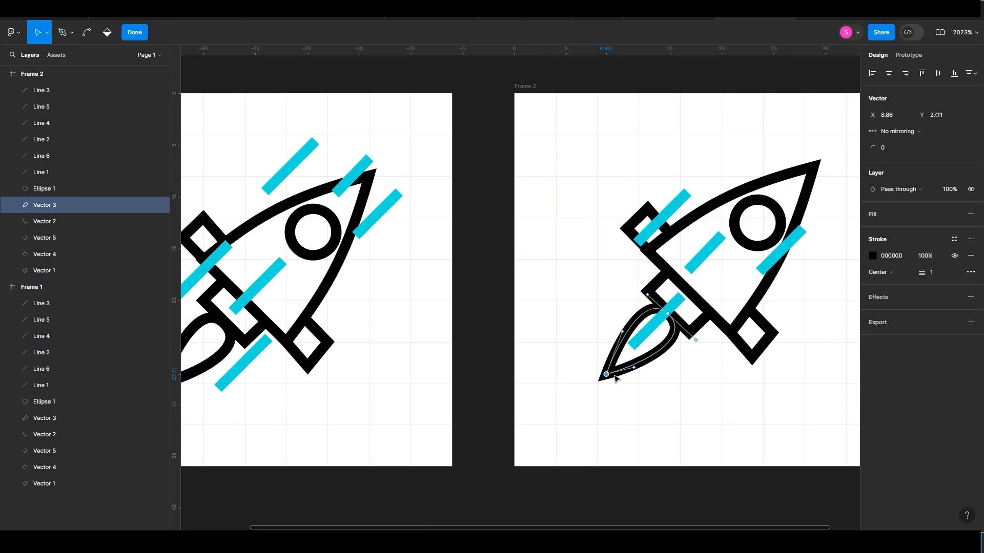
pyautogui.moveTo(622, 332); pyautogui.dragTo(679, 325)
pyautogui.hotkey('ctrl', 'z')
pyautogui.hotkey('ctrl', 'z')
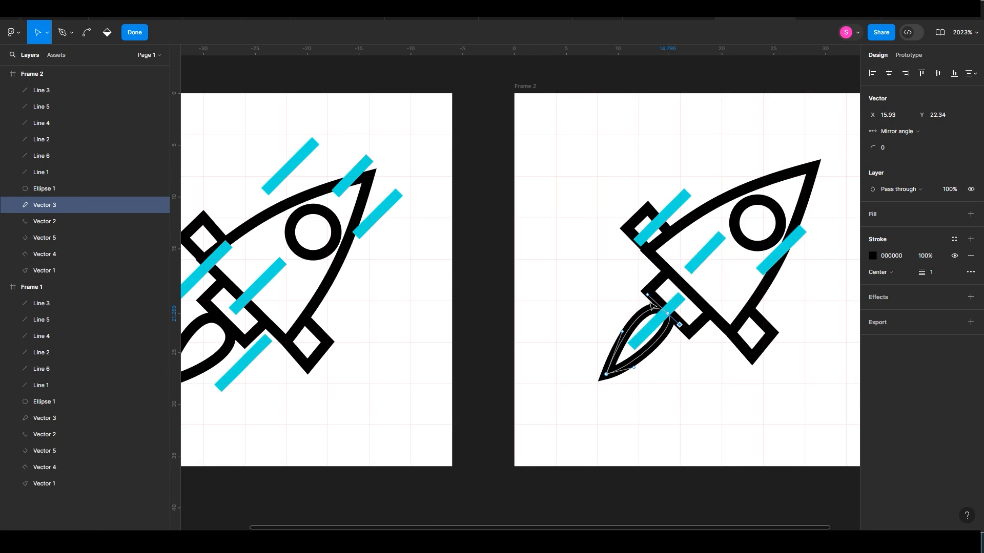
pyautogui.moveTo(647, 295); pyautogui.dragTo(655, 303)
pyautogui.moveTo(633, 368); pyautogui.dragTo(633, 354)
pyautogui.moveTo(622, 332); pyautogui.dragTo(633, 341)
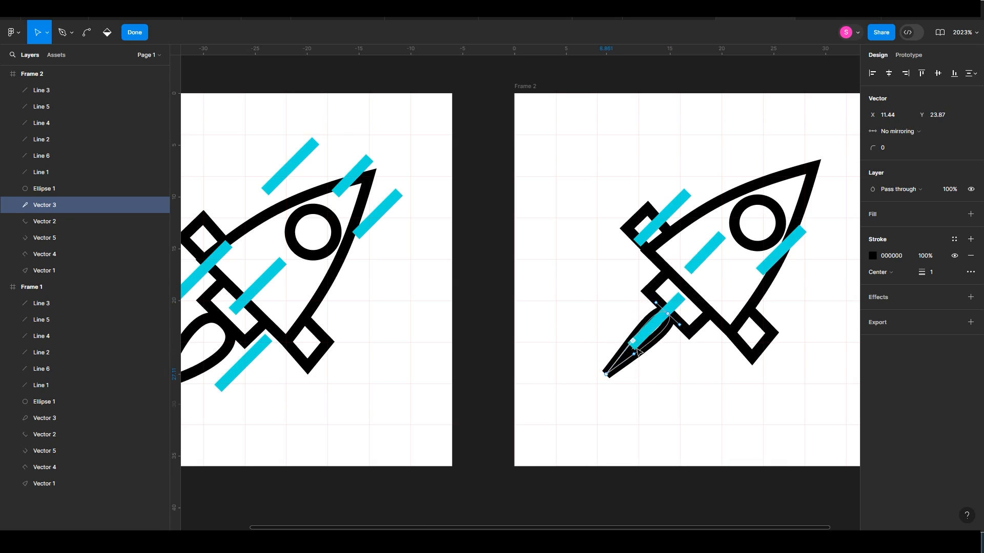
pyautogui.press('Escape')
pyautogui.press('Escape')
# Step: Shorten three of the speed lines in Frame 2 and shift them diagonally down and to the left
pyautogui.click(665, 282)
pyautogui.moveTo(664, 280)
pyautogui.mouseDown()
pyautogui.moveTo(650, 291)
pyautogui.moveTo(657, 284)
pyautogui.mouseUp()
pyautogui.moveTo(766, 265); pyautogui.dragTo(722, 302)
pyautogui.moveTo(759, 265); pyautogui.dragTo(741, 282)
pyautogui.moveTo(659, 315); pyautogui.dragTo(623, 362)
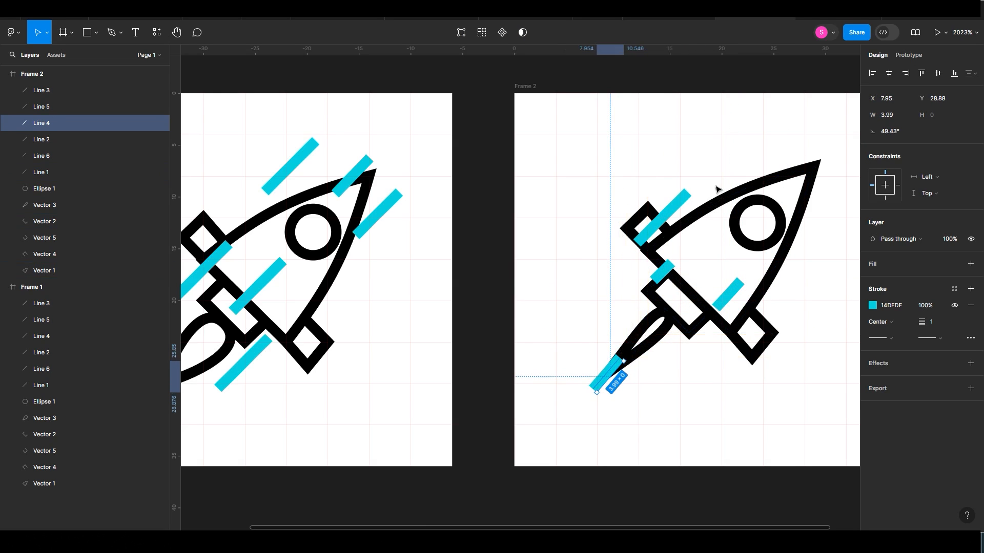
# Step: Rename Frame 1 as rocket1 and Frame 2 as Rocket2
pyautogui.click(503, 360)
pyautogui.hotkey('ctrl', '-')
pyautogui.click(358, 207)
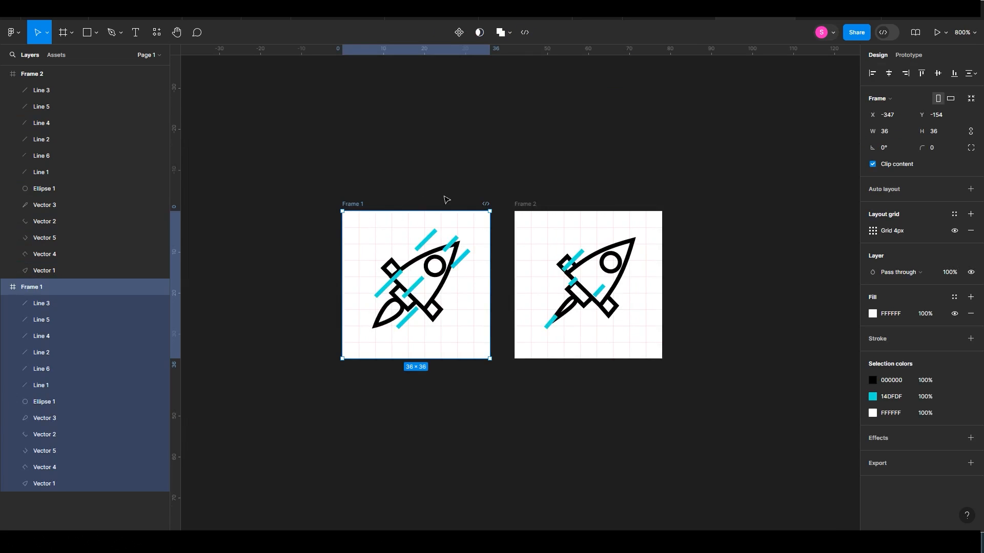
pyautogui.hotkey('ctrl', 'r')
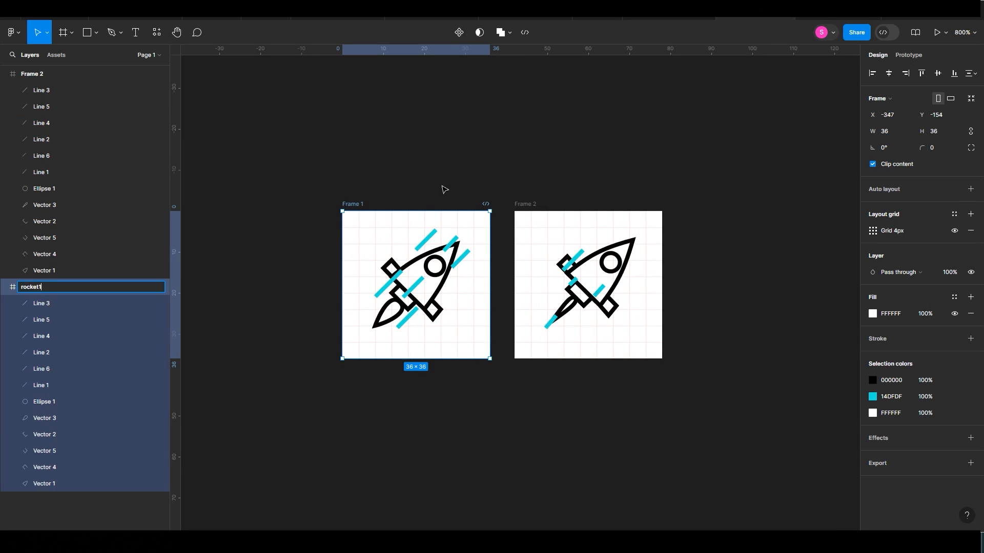
pyautogui.press('Return')
pyautogui.click(525, 204)
pyautogui.hotkey('ctrl', 'r')
pyautogui.write('Rocket2')
pyautogui.press('Return')
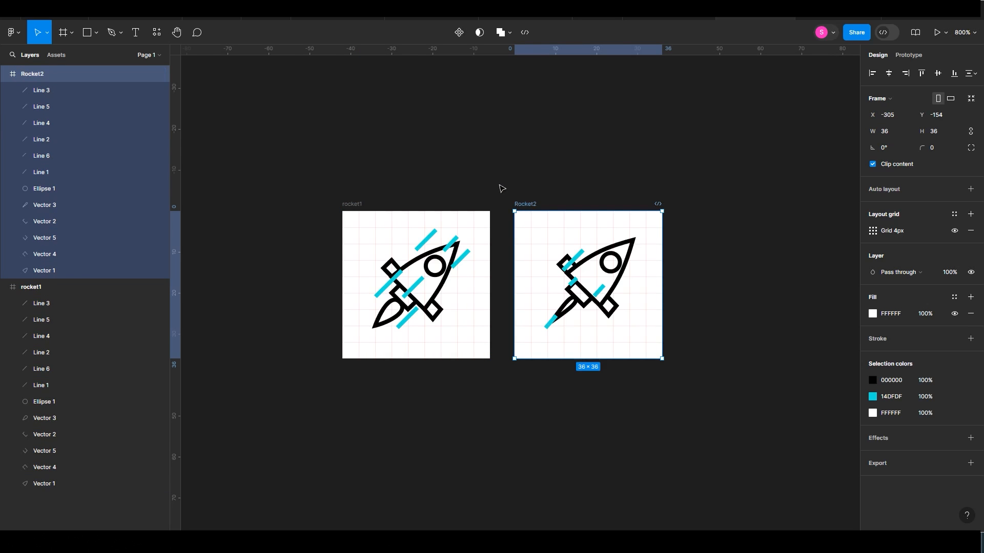
# Step: Combine the rocket1 and Rocket2 frames into one component set with two variants
pyautogui.hotkey('ctrl', 'a')
pyautogui.click(476, 33)
pyautogui.click(472, 83)
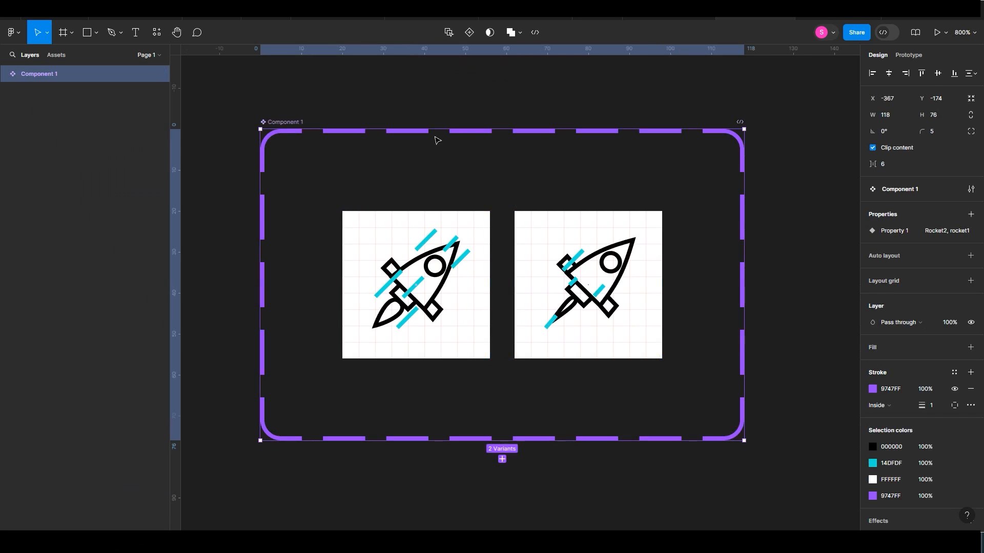
# Step: Link the rocket1 variant to Rocket2 with a 1 ms After delay trigger and a Smart animate transition
pyautogui.click(917, 56)
pyautogui.click(455, 229)
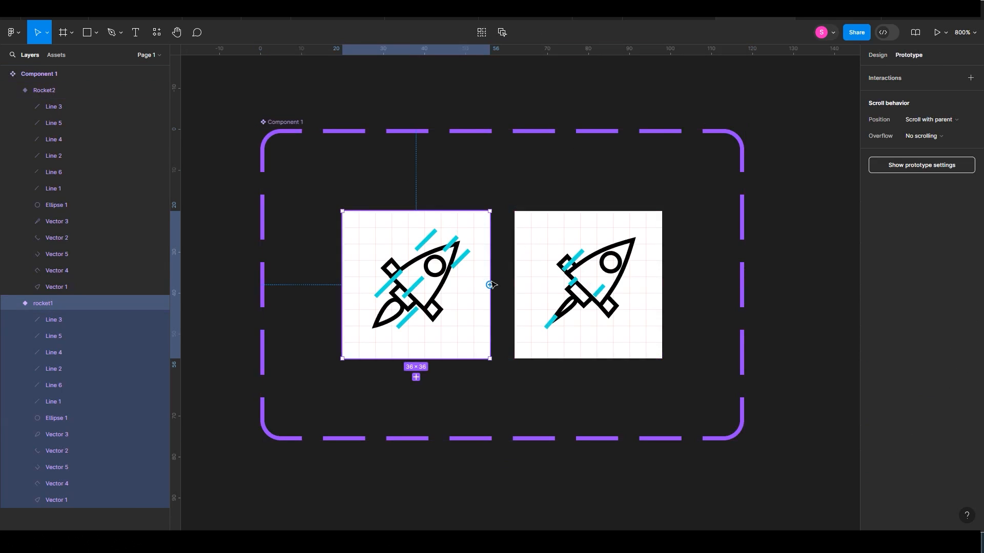
pyautogui.moveTo(489, 284); pyautogui.dragTo(533, 299)
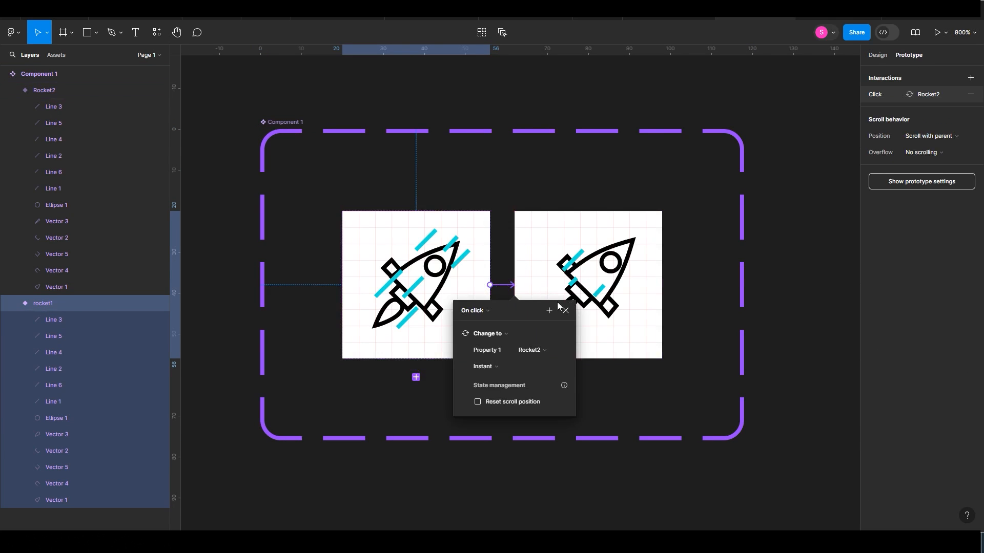
pyautogui.click(488, 311)
pyautogui.click(481, 437)
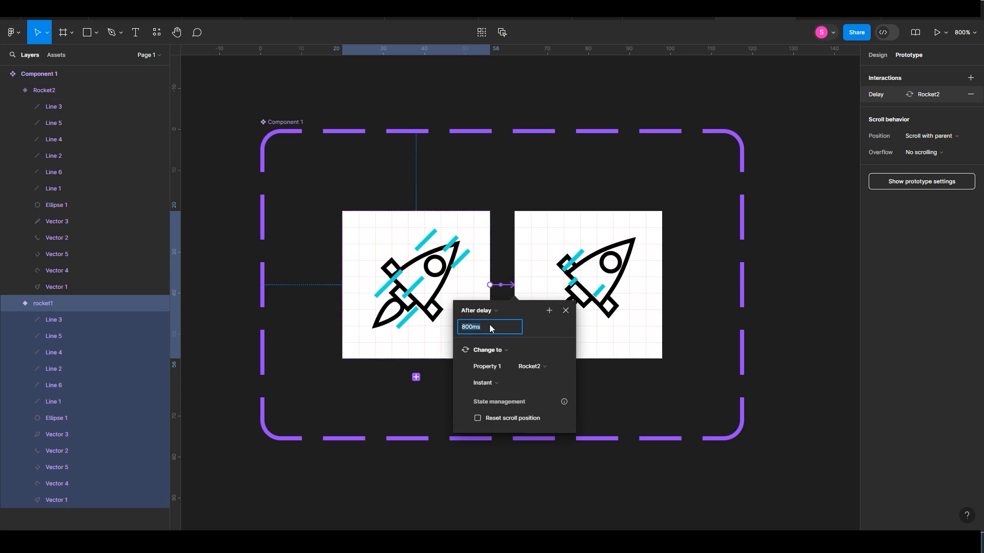
pyautogui.click(519, 382)
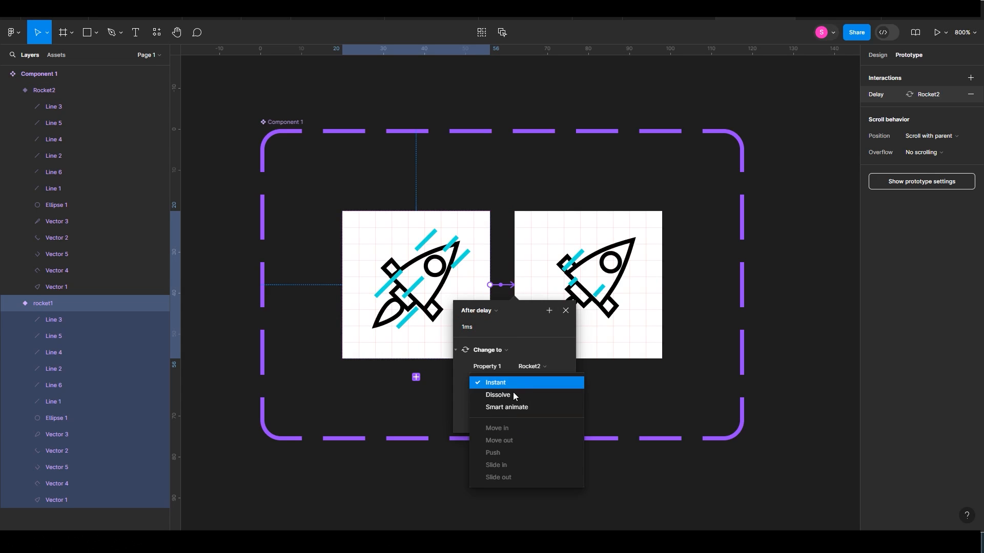
pyautogui.click(523, 407)
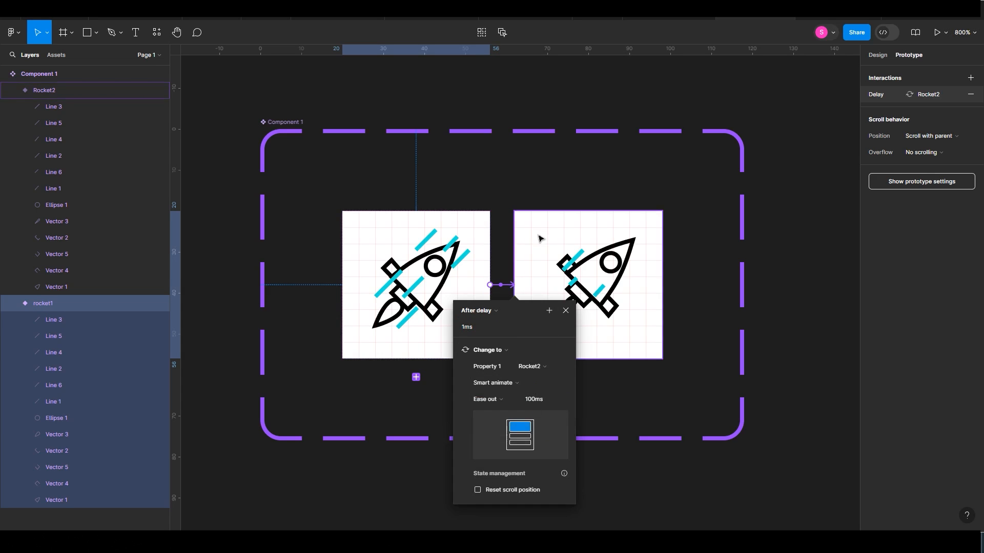
# Step: Link the Rocket2 variant back to rocket1 with an After delay trigger of 1 ms
pyautogui.click(538, 239)
pyautogui.moveTo(513, 287); pyautogui.dragTo(487, 307)
pyautogui.click(449, 310)
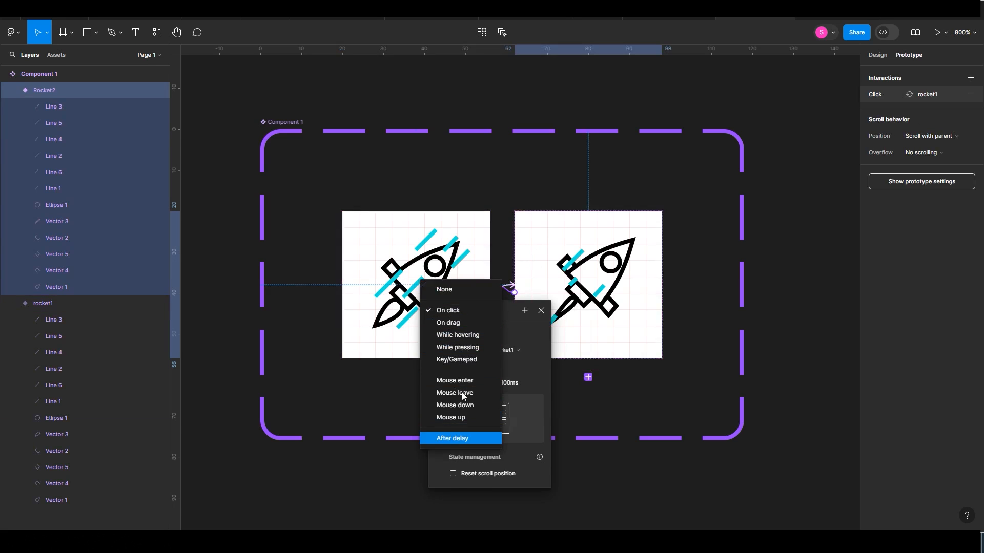
pyautogui.click(462, 437)
pyautogui.write('1')
pyautogui.press('Return')
pyautogui.click(540, 311)
pyautogui.click(514, 188)
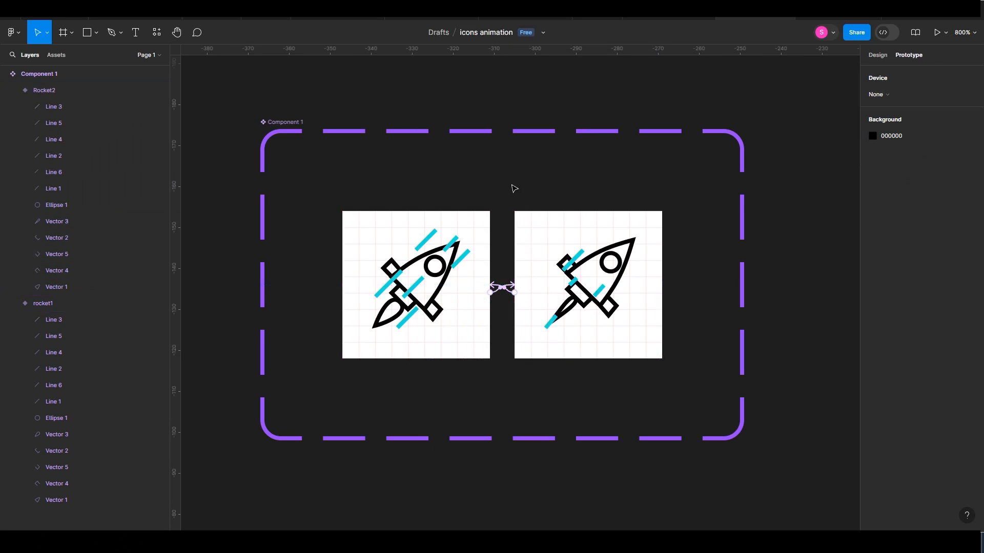
# Step: Place an instance of Component 1 below the component set and wrap it in its own frame
pyautogui.hotkey('ctrl', '-')
pyautogui.scroll(-1, 430, 183)
pyautogui.click(57, 56)
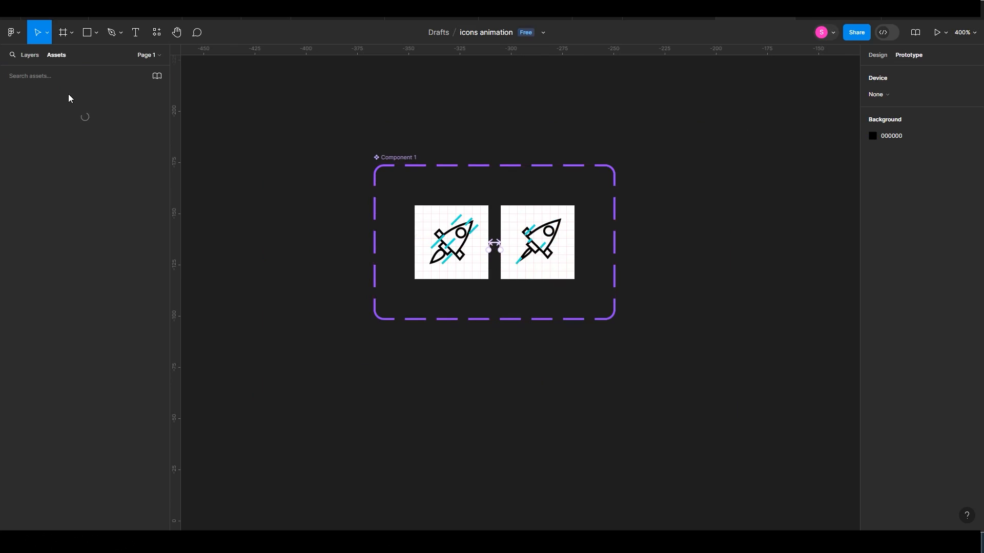
pyautogui.moveTo(33, 142); pyautogui.dragTo(547, 392)
pyautogui.moveTo(636, 359); pyautogui.dragTo(582, 296)
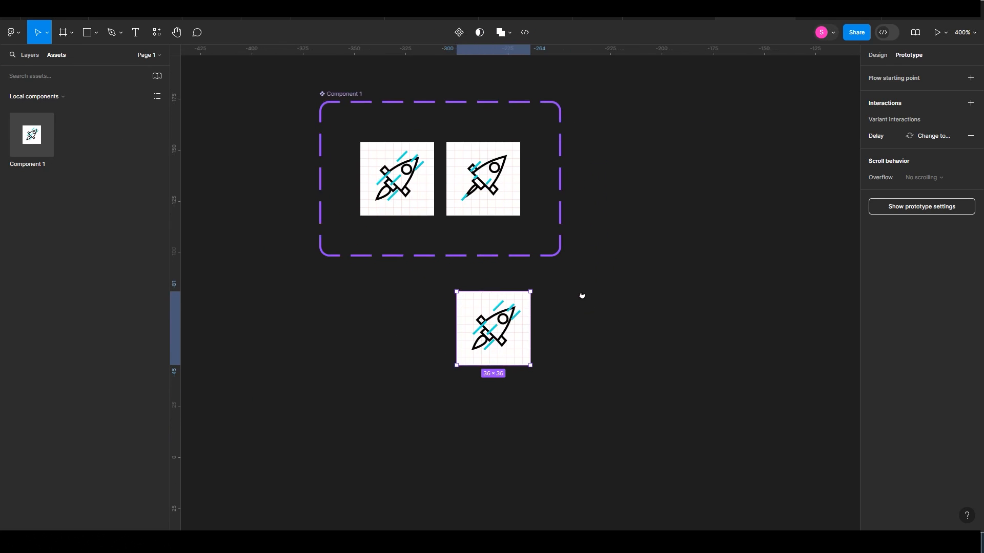
pyautogui.rightClick(520, 327)
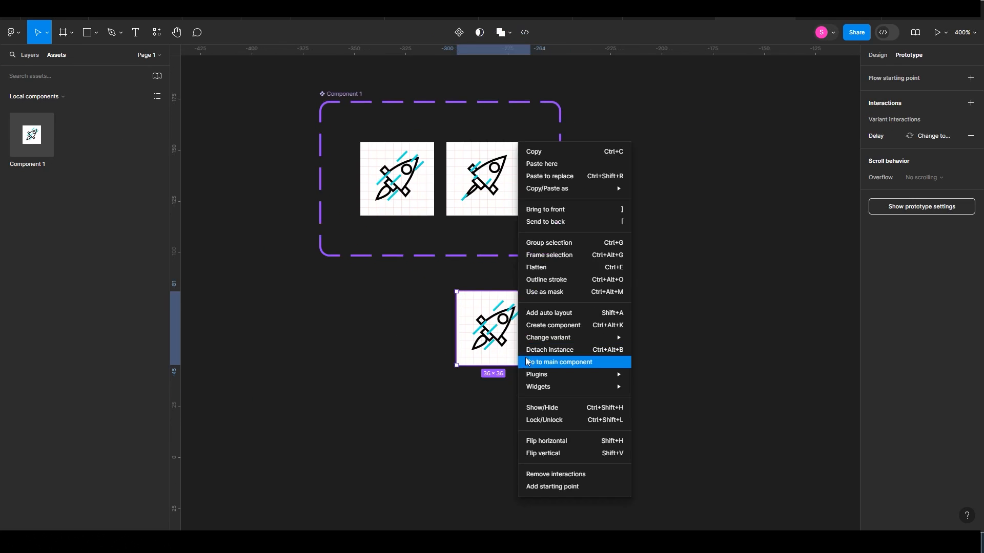
pyautogui.click(564, 256)
# Step: Play the new frame's rocket animation in an enlarged inline preview and close it
pyautogui.click(945, 33)
pyautogui.click(912, 67)
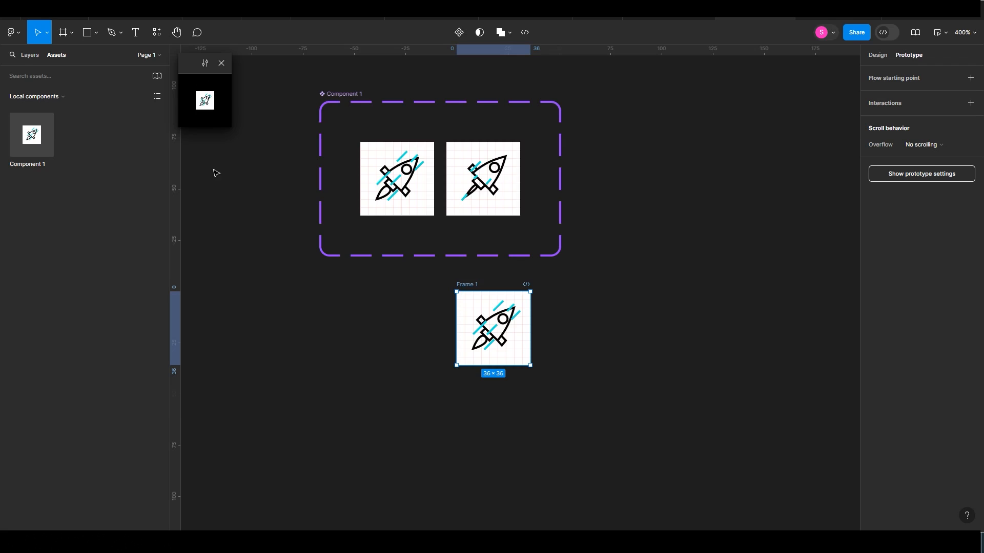
pyautogui.moveTo(229, 129); pyautogui.dragTo(341, 272)
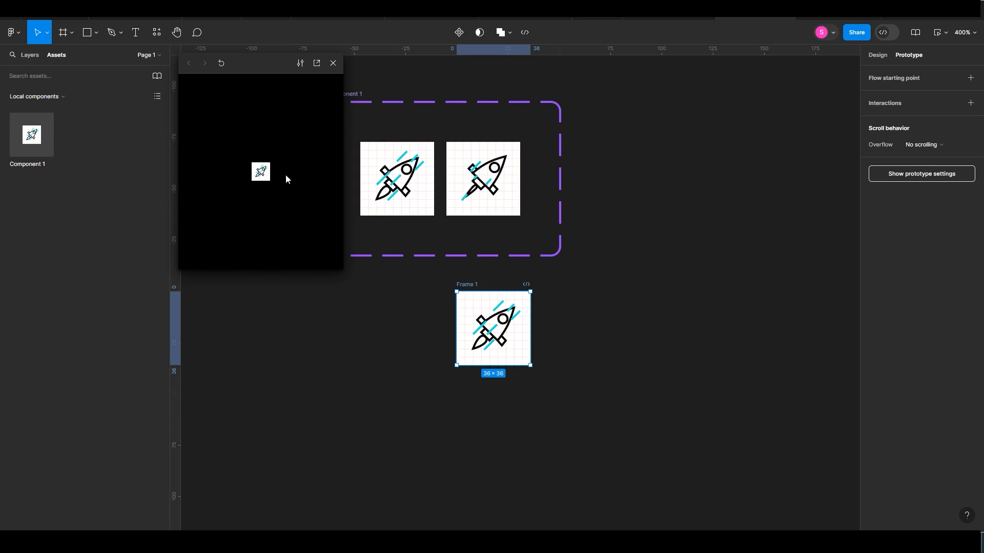
pyautogui.click(329, 65)
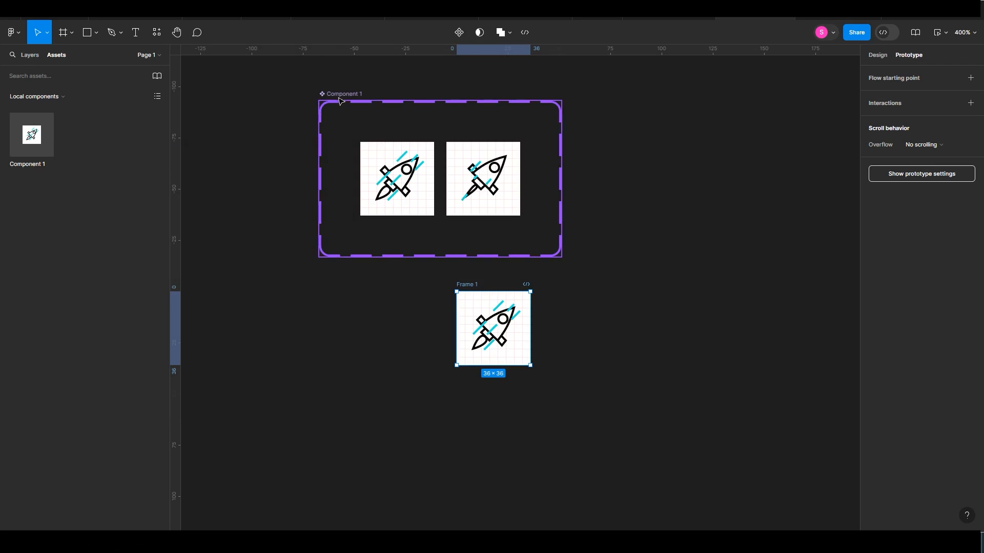
# Step: Review the trigger, delay and transition settings of the interaction from rocket1 to Rocket2
pyautogui.moveTo(449, 198); pyautogui.dragTo(411, 209)
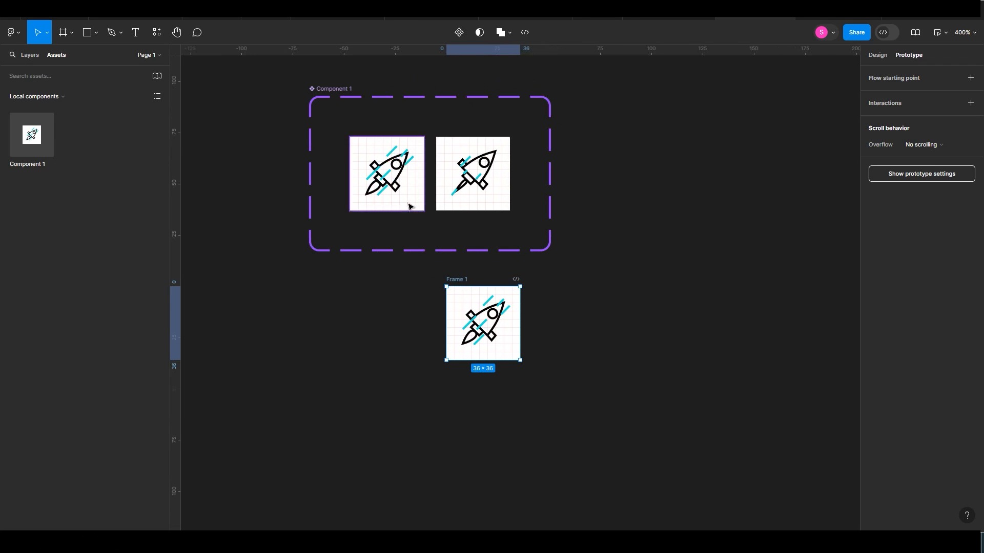
pyautogui.click(413, 204)
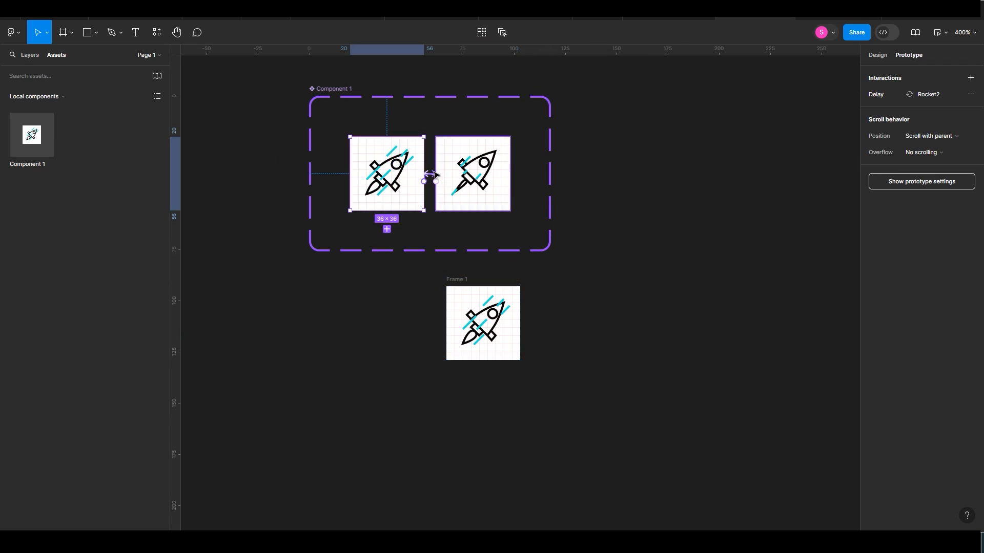
pyautogui.click(434, 176)
pyautogui.click(413, 199)
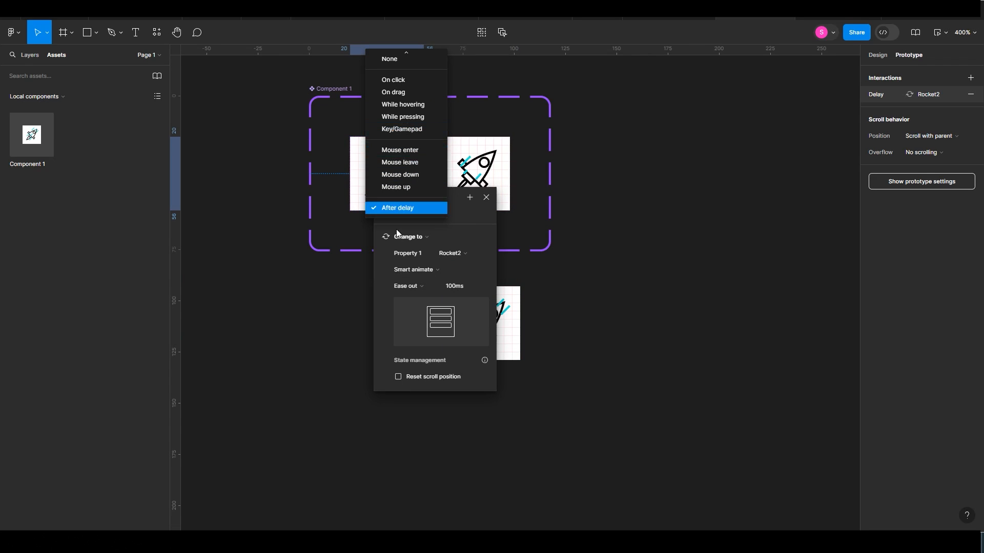
pyautogui.click(330, 314)
pyautogui.click(333, 312)
pyautogui.click(438, 179)
pyautogui.click(429, 177)
pyautogui.click(439, 171)
pyautogui.click(436, 177)
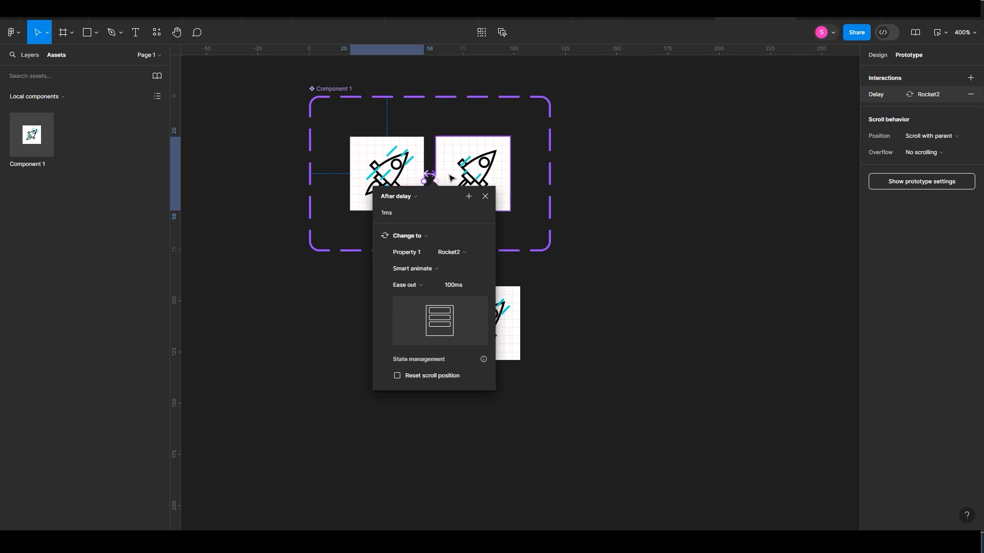
pyautogui.press('Escape')
# Step: Scale Frame 1 up to 94.5 × 94.5 beneath the component set and preview its animation
pyautogui.click(508, 328)
pyautogui.press('k')
pyautogui.moveTo(520, 360); pyautogui.dragTo(639, 458)
pyautogui.press('v')
pyautogui.click(682, 325)
pyautogui.moveTo(463, 281); pyautogui.dragTo(373, 271)
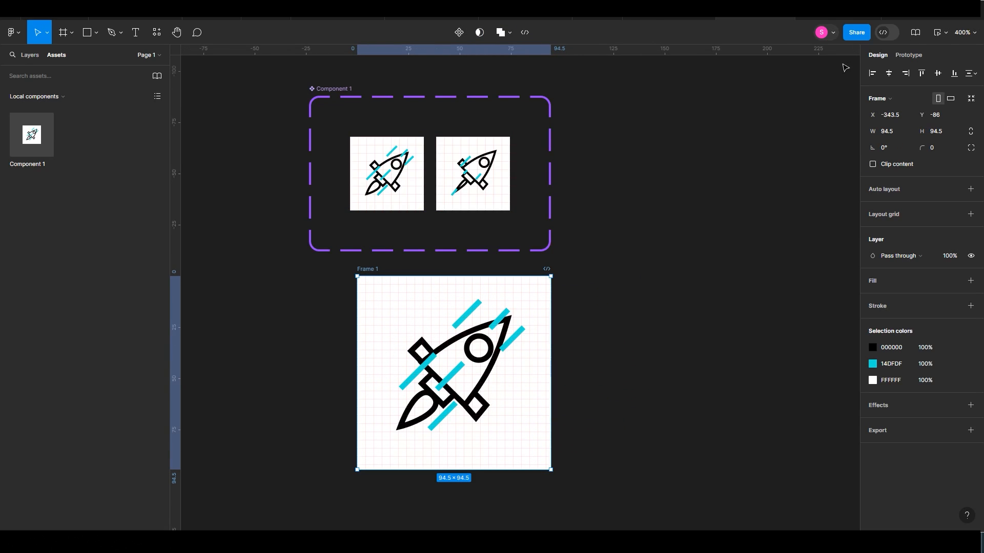
pyautogui.hotkey('shift', 'space')
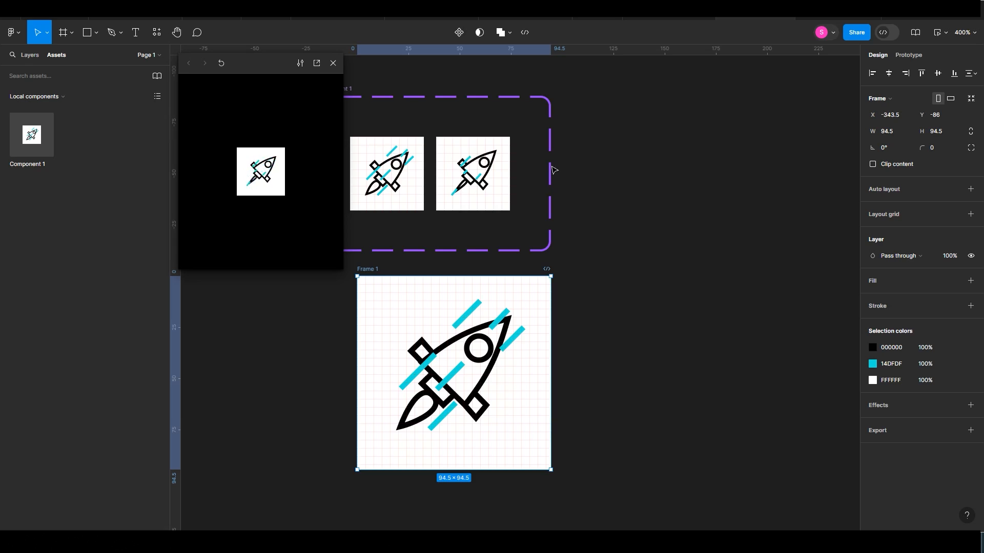
# Step: Try shortening the speed lines that overlap the rocket in the Rocket2 variant
pyautogui.click(467, 165)
pyautogui.doubleClick(462, 165)
pyautogui.moveTo(461, 165); pyautogui.dragTo(476, 191)
pyautogui.click(896, 135)
pyautogui.press('Return')
pyautogui.press('Escape')
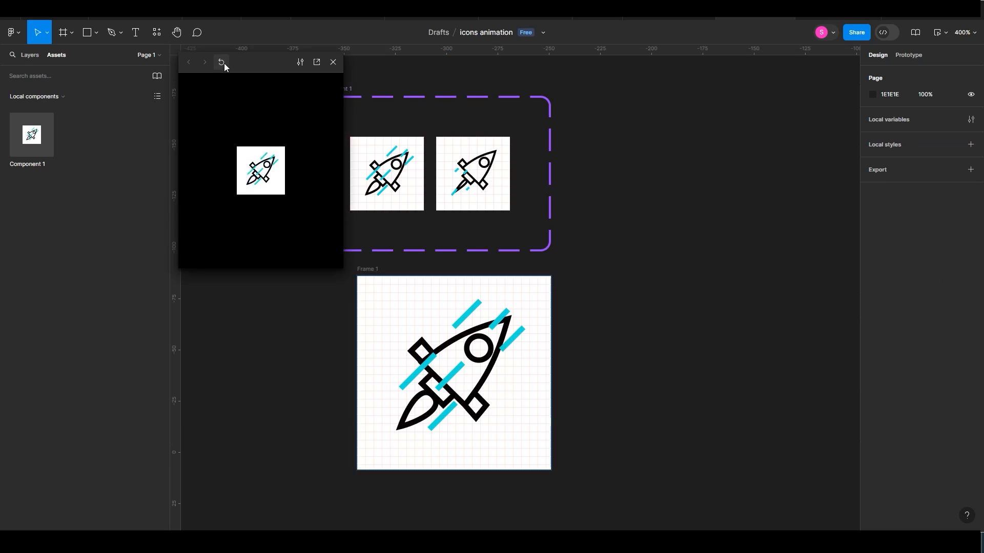
# Step: Preview Frame 1 with the shortened speed lines and restore the lines in Rocket2 to their previous length
pyautogui.click(333, 63)
pyautogui.click(367, 272)
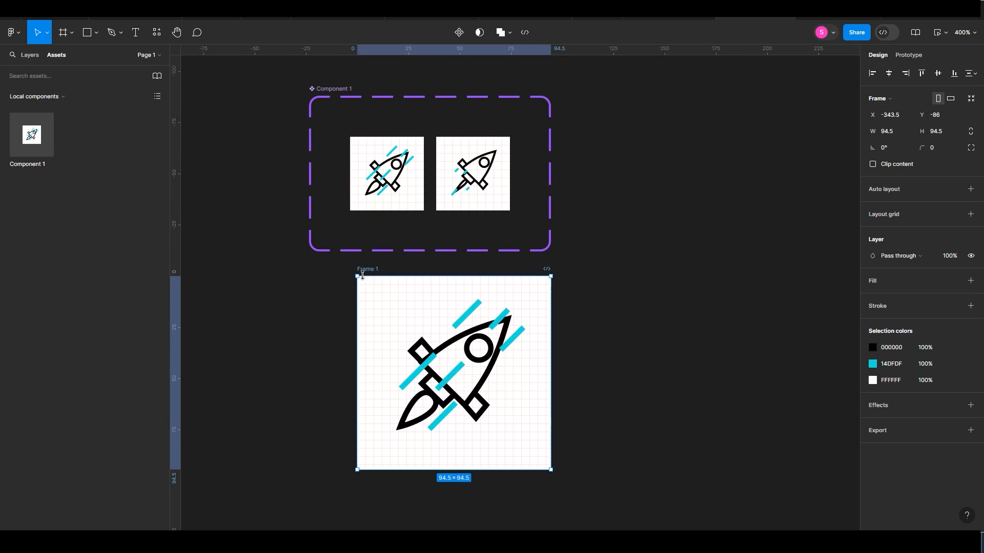
pyautogui.click(944, 34)
pyautogui.click(914, 70)
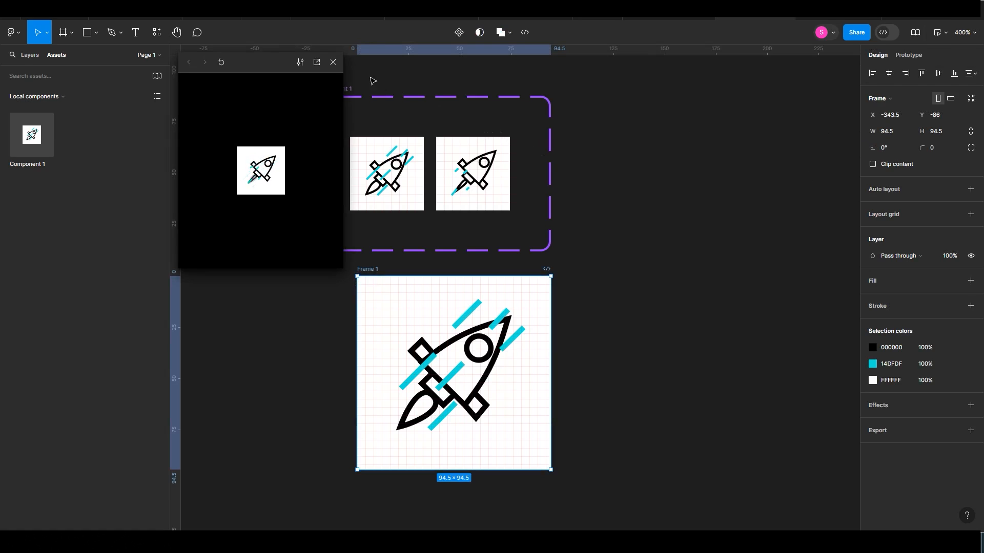
pyautogui.click(333, 62)
pyautogui.click(314, 121)
pyautogui.click(474, 195)
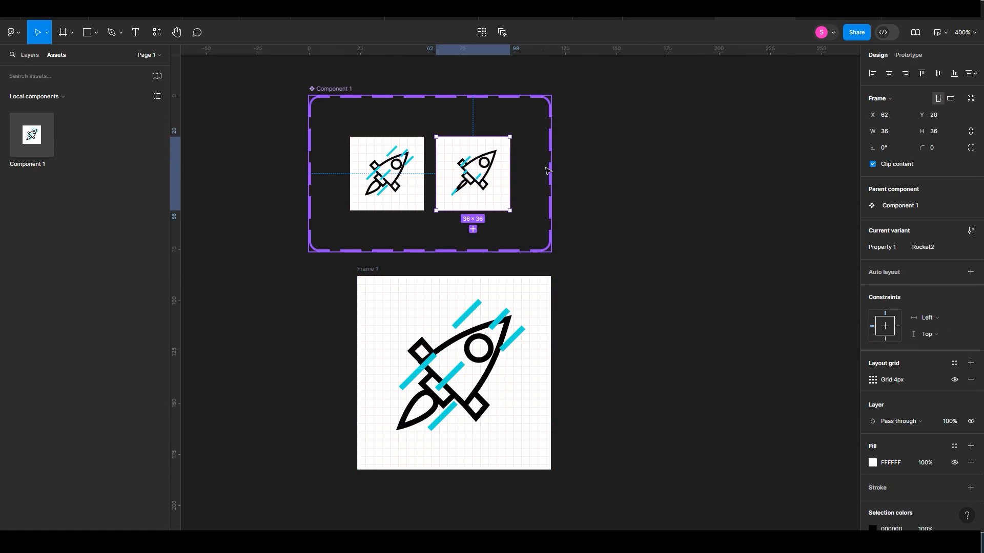
# Step: Replay Frame 1's animation in the inline preview with the restored speed lines
pyautogui.click(374, 270)
pyautogui.click(668, 182)
pyautogui.click(375, 271)
pyautogui.click(941, 33)
pyautogui.click(904, 72)
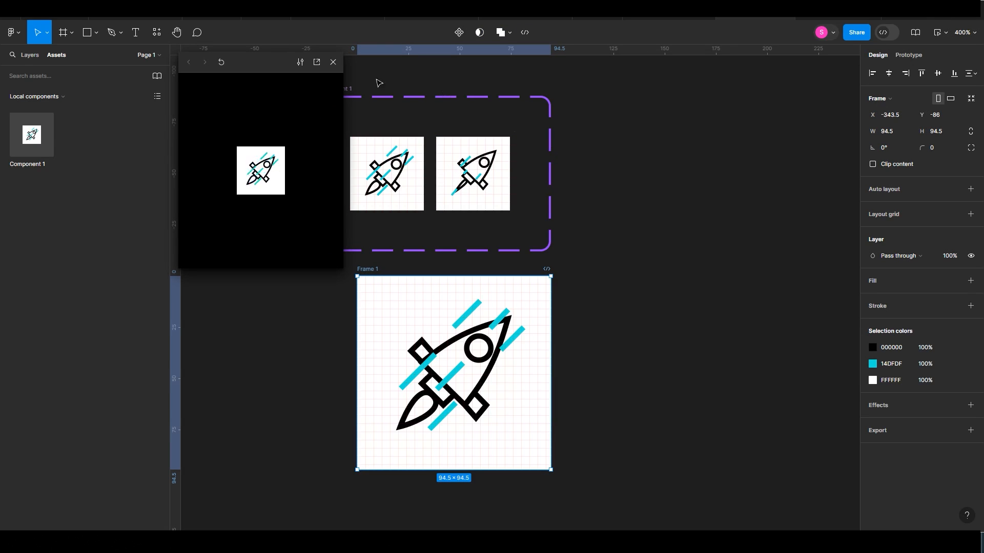
pyautogui.click(333, 62)
# Step: Move the enlarged Frame 1 further left below the component set
pyautogui.click(634, 175)
pyautogui.moveTo(416, 266); pyautogui.dragTo(342, 277)
pyautogui.press('Escape')
pyautogui.press('k')
pyautogui.press('Return')
pyautogui.click(560, 324)
pyautogui.moveTo(340, 273); pyautogui.dragTo(282, 272)
pyautogui.click(570, 276)
pyautogui.moveTo(571, 276); pyautogui.dragTo(316, 320)
pyautogui.moveTo(319, 125); pyautogui.dragTo(434, 116)
pyautogui.click(248, 209)
pyautogui.click(283, 207)
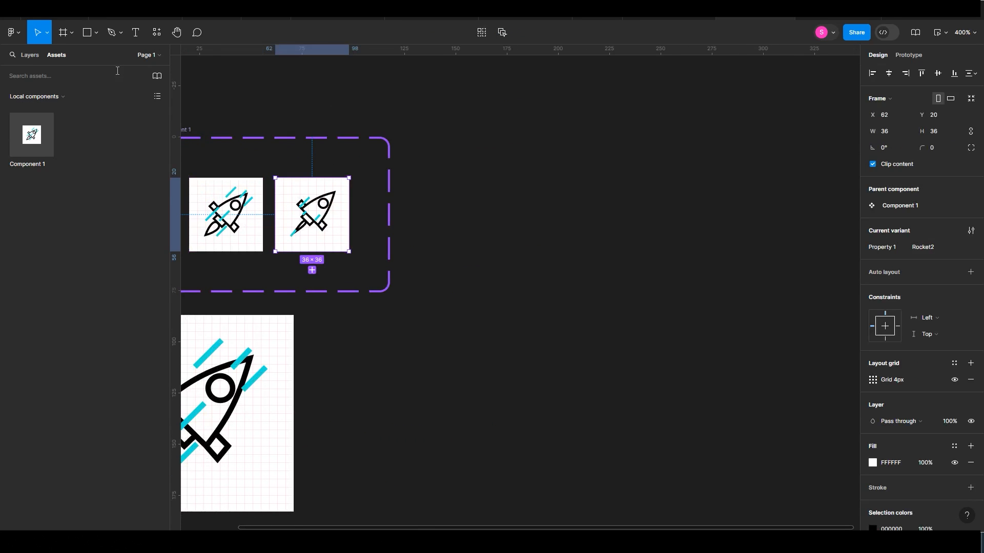
# Step: Draw a new 36 × 36 frame to the right of the component set and add a layout grid to it
pyautogui.press('f')
pyautogui.moveTo(495, 207); pyautogui.dragTo(584, 297)
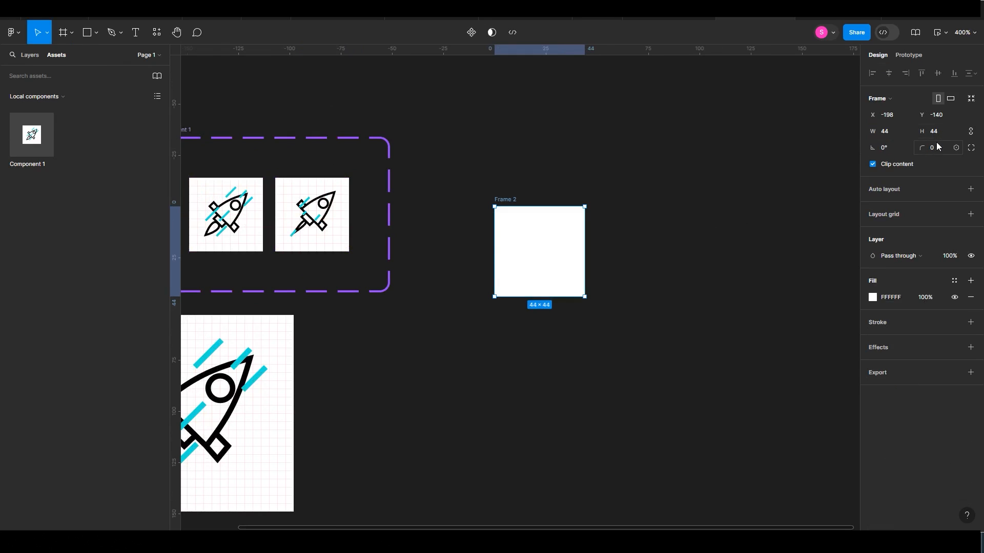
pyautogui.write('36')
pyautogui.press('Return')
pyautogui.click(970, 215)
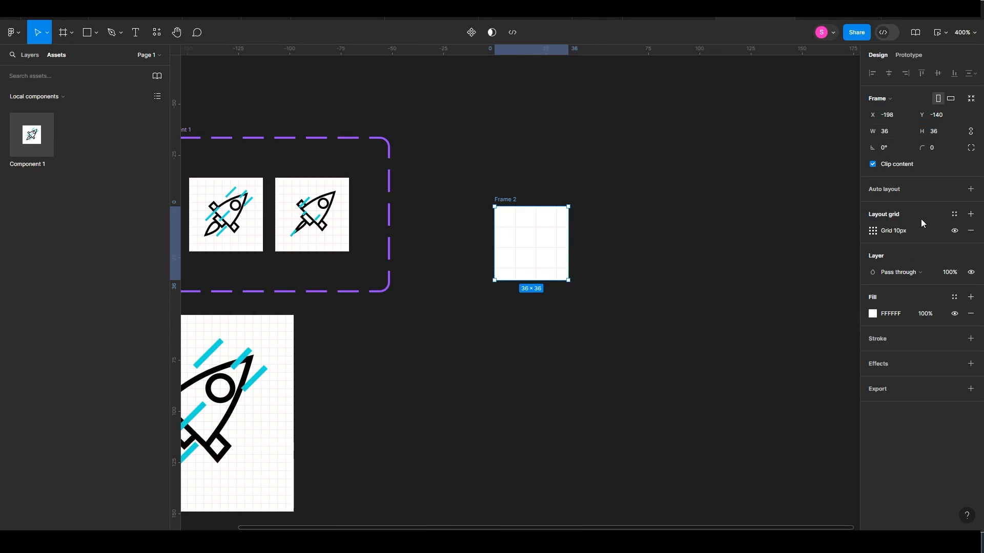
# Step: Change Frame 2's layout grid to 4 px and duplicate the repositioned frame directly below it
pyautogui.click(871, 233)
pyautogui.click(502, 167)
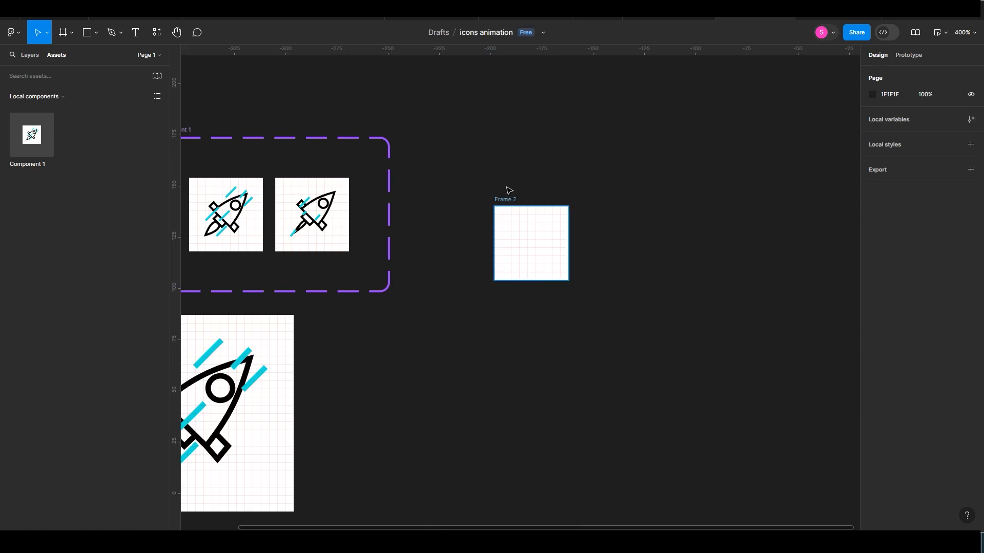
pyautogui.moveTo(509, 199); pyautogui.dragTo(511, 184)
pyautogui.keyDown('alt'); pyautogui.moveTo(521, 246); pyautogui.dragTo(520, 402); pyautogui.keyUp('alt')
pyautogui.click(538, 312)
pyautogui.click(513, 184)
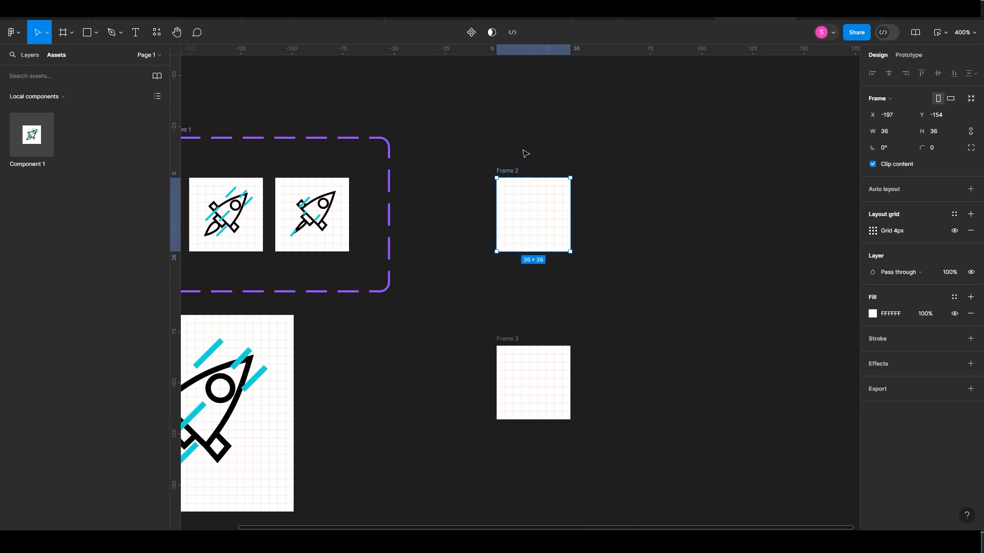
# Step: Draw a closed diamond in Frame 2 with the Pen tool, with corners at about (16, 16), (8, 24), (16, 32) and (24, 24)
pyautogui.hotkey('shift', '2')
pyautogui.press('Escape')
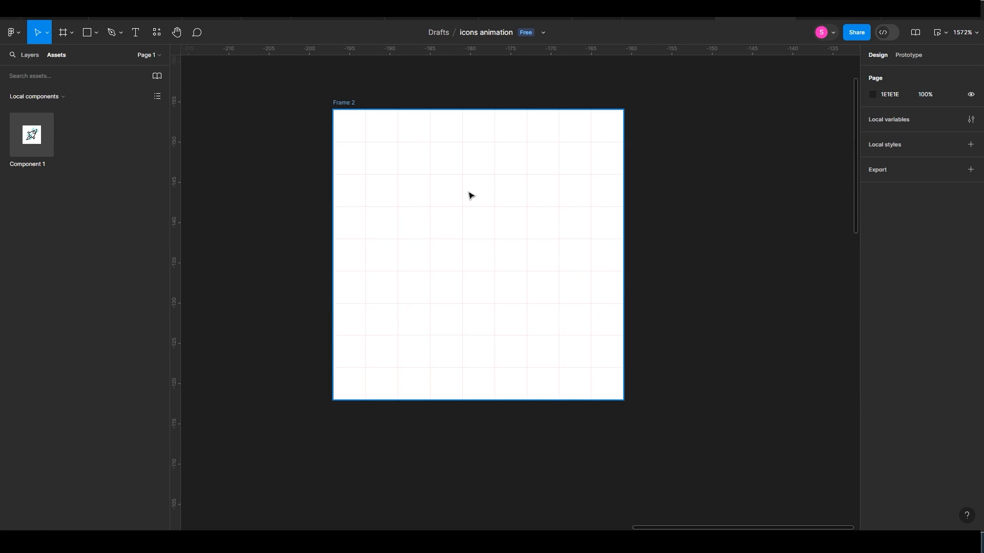
pyautogui.keyDown('ctrl'); pyautogui.scroll(5, 468, 193); pyautogui.keyUp('ctrl')
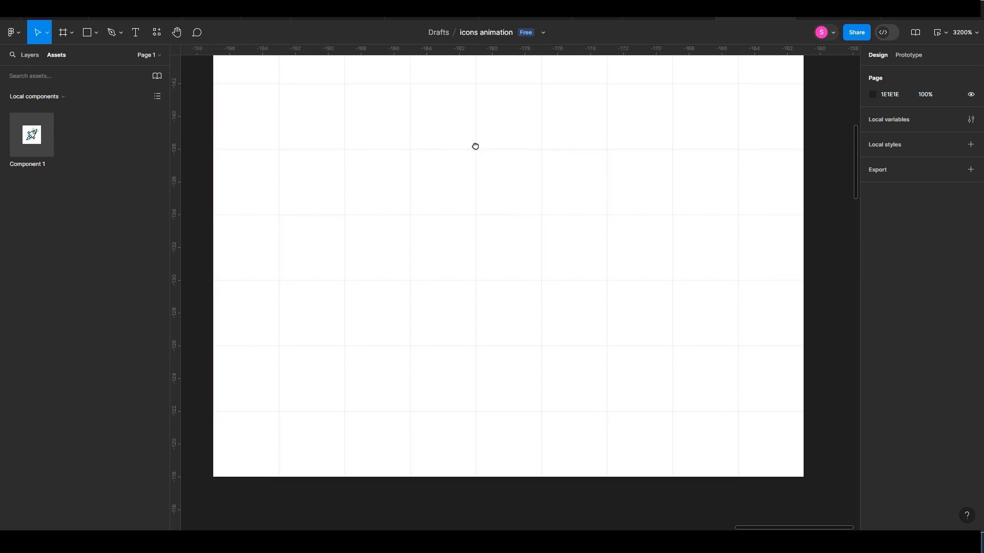
pyautogui.press('p')
pyautogui.click(474, 161)
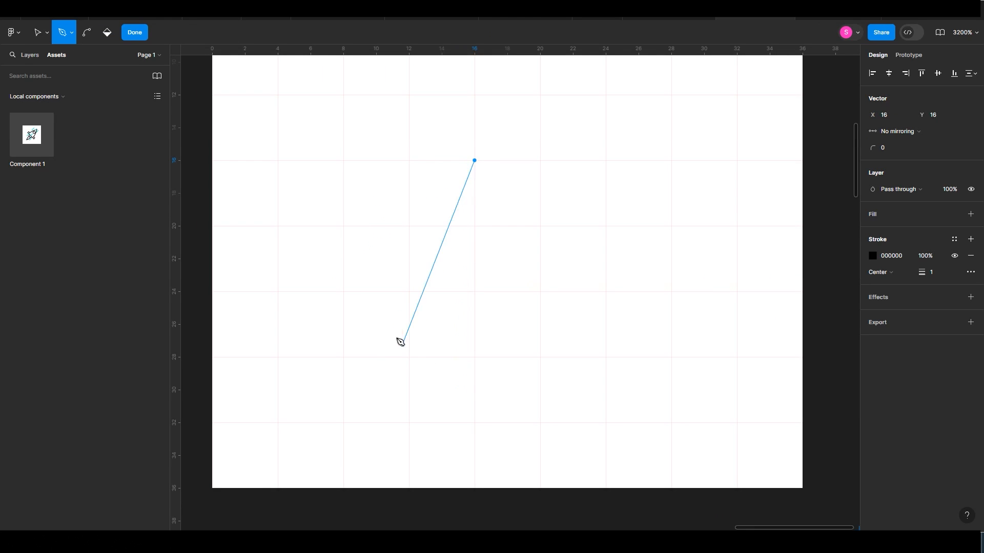
pyautogui.click(343, 291)
pyautogui.click(475, 422)
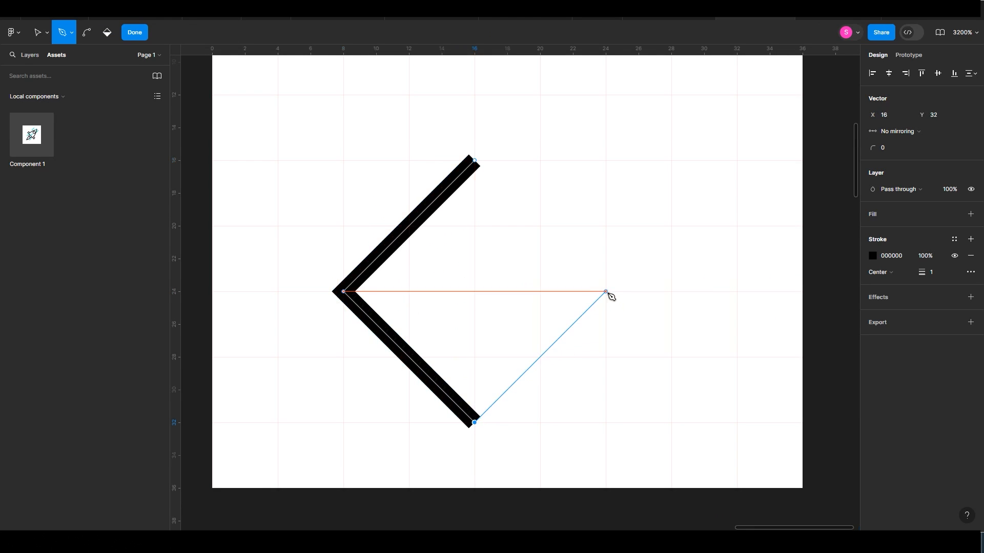
pyautogui.click(608, 291)
pyautogui.click(475, 160)
# Step: Extend the path from the diamond's top corner into a closed, stepped bag neck and align its last side point
pyautogui.click(429, 96)
pyautogui.scroll(3, 459, 83)
pyautogui.click(459, 176)
pyautogui.click(451, 153)
pyautogui.click(492, 152)
pyautogui.click(486, 176)
pyautogui.click(510, 176)
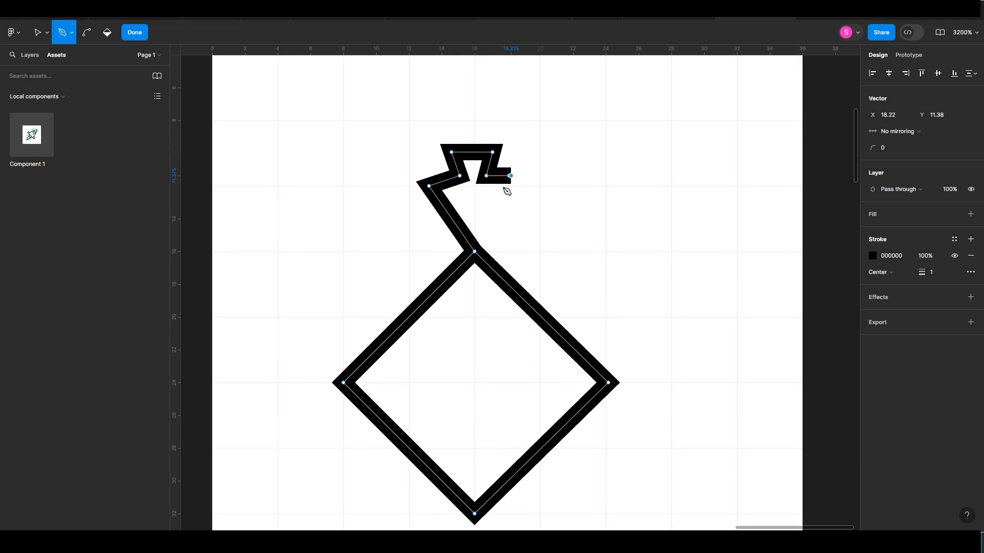
pyautogui.click(474, 252)
pyautogui.press('Escape')
pyautogui.moveTo(511, 176); pyautogui.dragTo(510, 187)
# Step: Round the diamond's two side corners and bottom corner with the Bend tool, keeping the top corner sharp
pyautogui.click(87, 33)
pyautogui.scroll(-3, 371, 287)
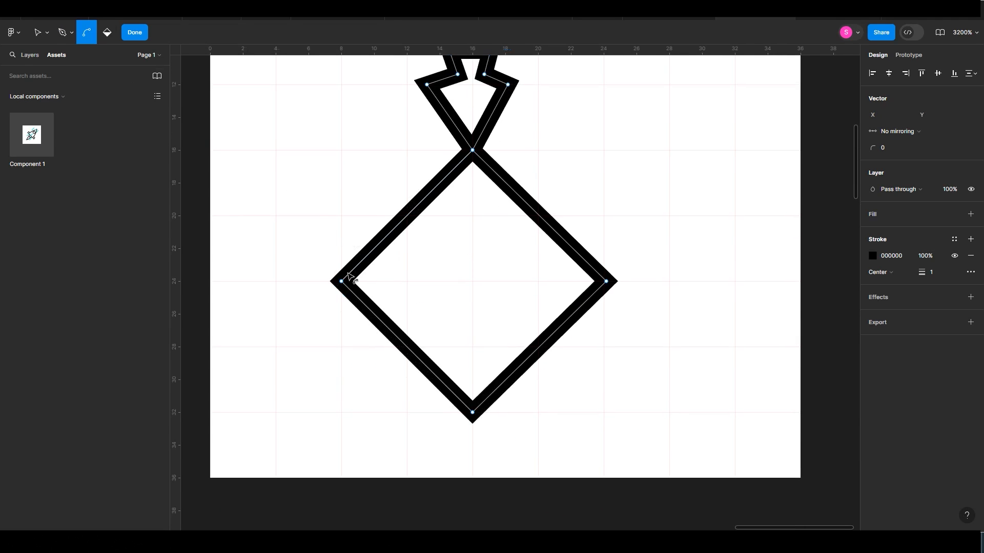
pyautogui.click(342, 281)
pyautogui.click(472, 413)
pyautogui.click(606, 282)
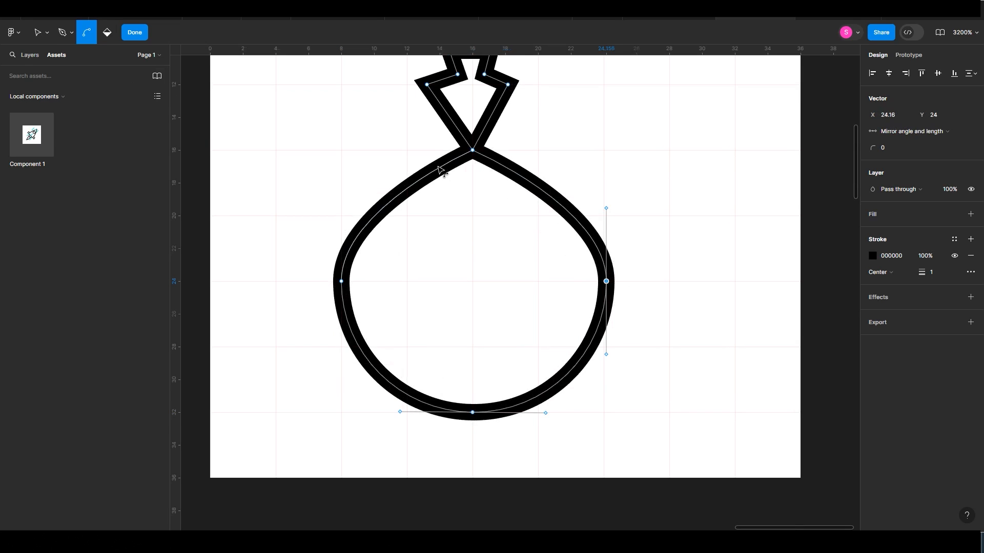
pyautogui.click(473, 150)
pyautogui.scroll(2, 482, 205)
pyautogui.hotkey('ctrl', 'z')
pyautogui.press('v')
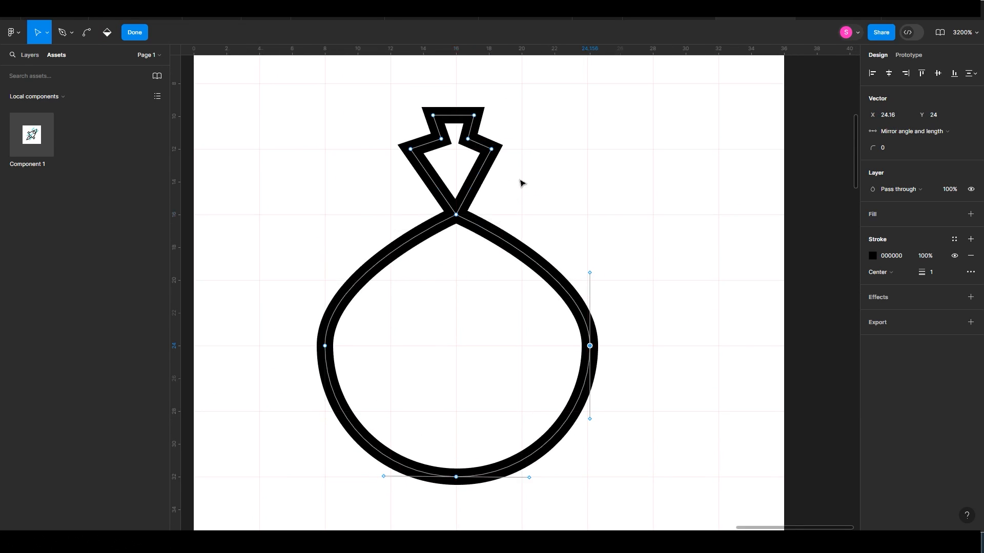
# Step: Bend all six outer points of the bag's neck into smooth curves
pyautogui.click(86, 33)
pyautogui.click(441, 139)
pyautogui.click(411, 150)
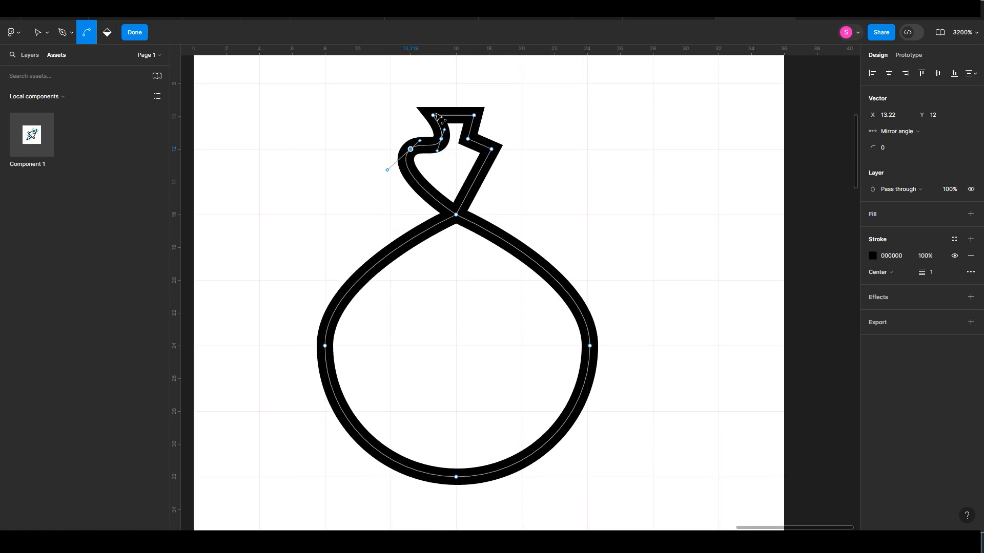
pyautogui.click(432, 116)
pyautogui.click(474, 116)
pyautogui.click(468, 139)
pyautogui.click(491, 149)
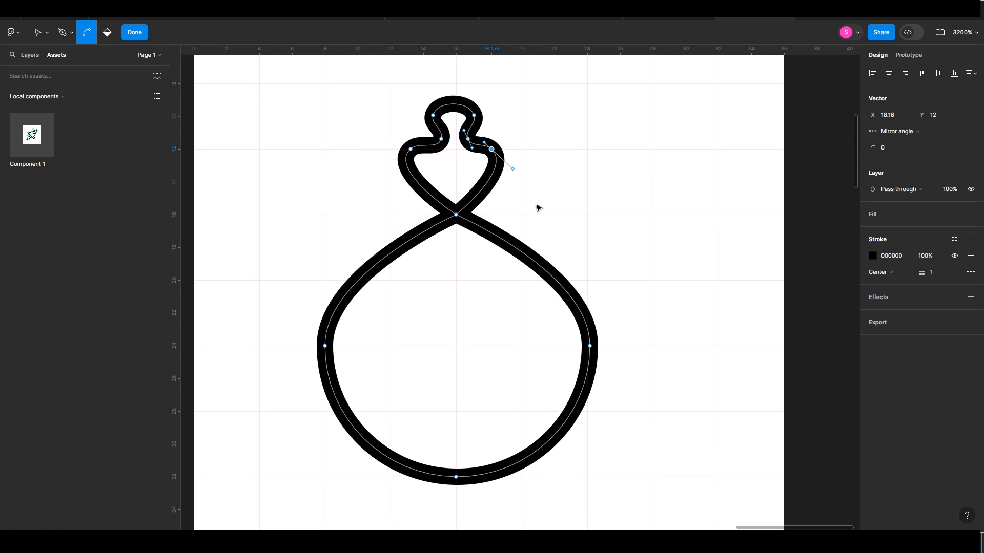
# Step: Move the point where the bag's neck meets its body up about 2.5 px and finish editing the path
pyautogui.press('v')
pyautogui.click(453, 105)
pyautogui.moveTo(475, 117)
pyautogui.mouseDown()
pyautogui.moveTo(477, 174)
pyautogui.moveTo(477, 128)
pyautogui.mouseUp()
pyautogui.hotkey('ctrl', 'z')
pyautogui.click(534, 173)
pyautogui.click(456, 215)
pyautogui.moveTo(456, 215); pyautogui.dragTo(456, 175)
pyautogui.click(549, 206)
pyautogui.click(550, 204)
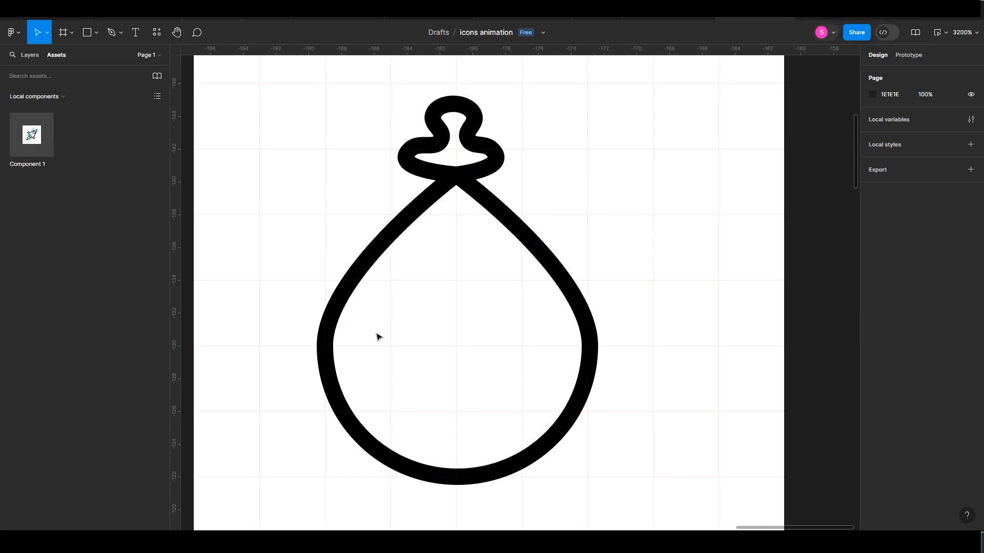
# Step: Add a $ sign centred in the bag, about 6.29 × 10.91 px, and convert it to a vector shape
pyautogui.click(139, 36)
pyautogui.click(456, 346)
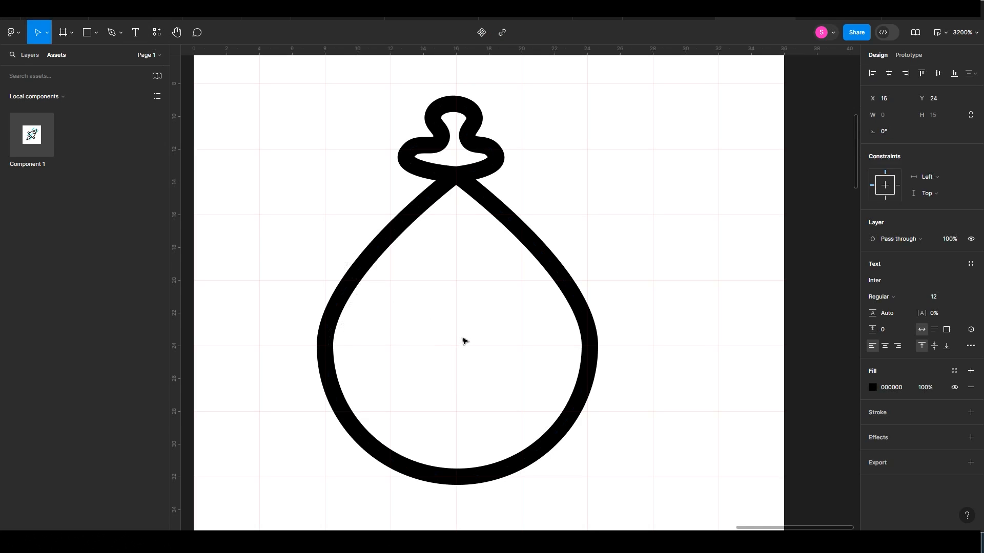
pyautogui.write('$')
pyautogui.click(472, 312)
pyautogui.moveTo(512, 388); pyautogui.dragTo(449, 262)
pyautogui.rightClick(452, 283)
pyautogui.click(480, 336)
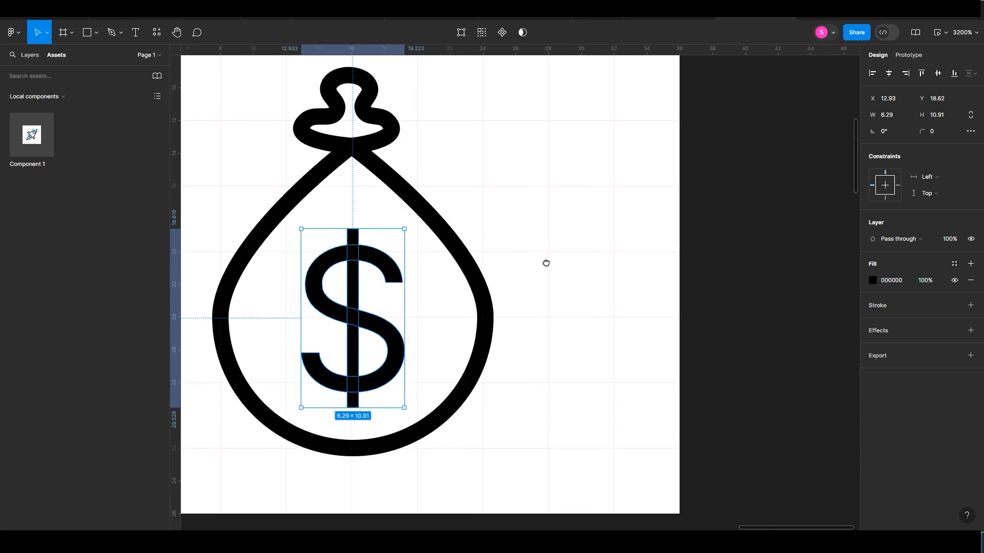
pyautogui.click(545, 264)
# Step: Draw a rectangle about 8 × 1.06 px beside the bag's base with no fill and a 1 px black centre stroke
pyautogui.click(96, 32)
pyautogui.click(72, 57)
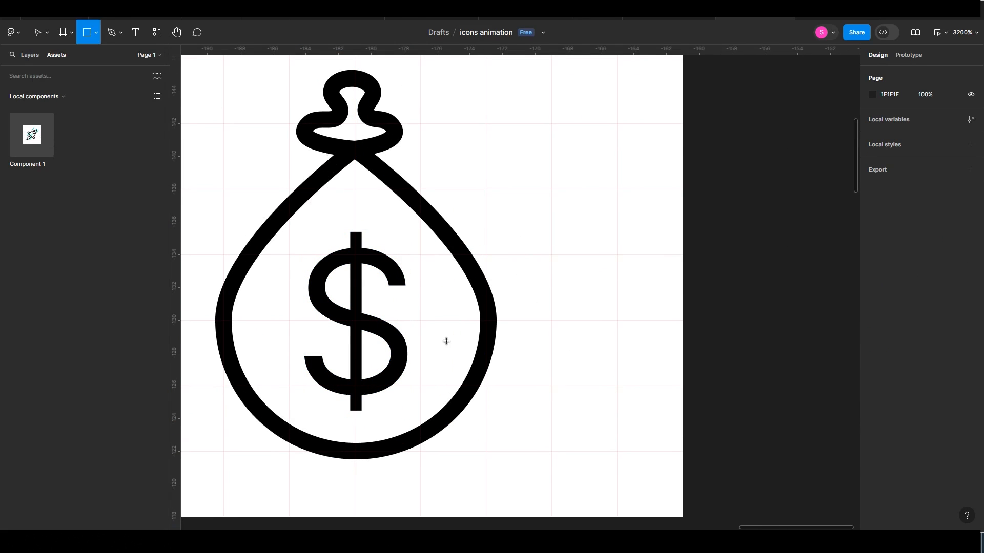
pyautogui.moveTo(486, 435); pyautogui.dragTo(618, 451)
pyautogui.click(970, 280)
pyautogui.click(906, 292)
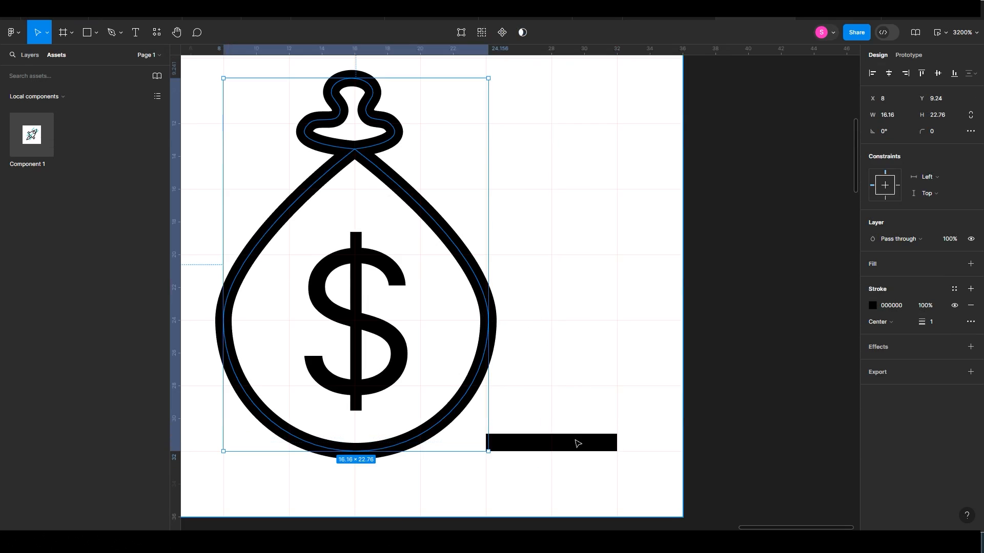
pyautogui.click(879, 321)
pyautogui.click(890, 308)
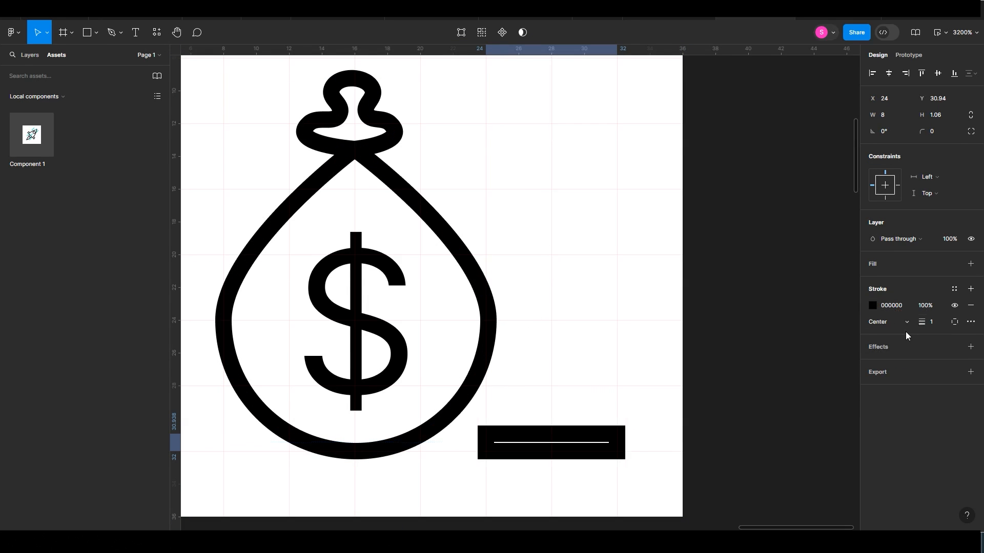
# Step: Shape the rectangle into a coin about 1.88 px high with a corner radius of 4
pyautogui.moveTo(559, 452); pyautogui.dragTo(559, 466)
pyautogui.moveTo(571, 451)
pyautogui.mouseDown()
pyautogui.moveTo(581, 435)
pyautogui.moveTo(573, 373)
pyautogui.mouseUp()
pyautogui.click(932, 131)
pyautogui.write('4')
pyautogui.press('Return')
# Step: Duplicate the coin upward to complete an evenly spaced stack of four
pyautogui.hotkey('ctrl', 'd')
pyautogui.hotkey('ctrl', 'd')
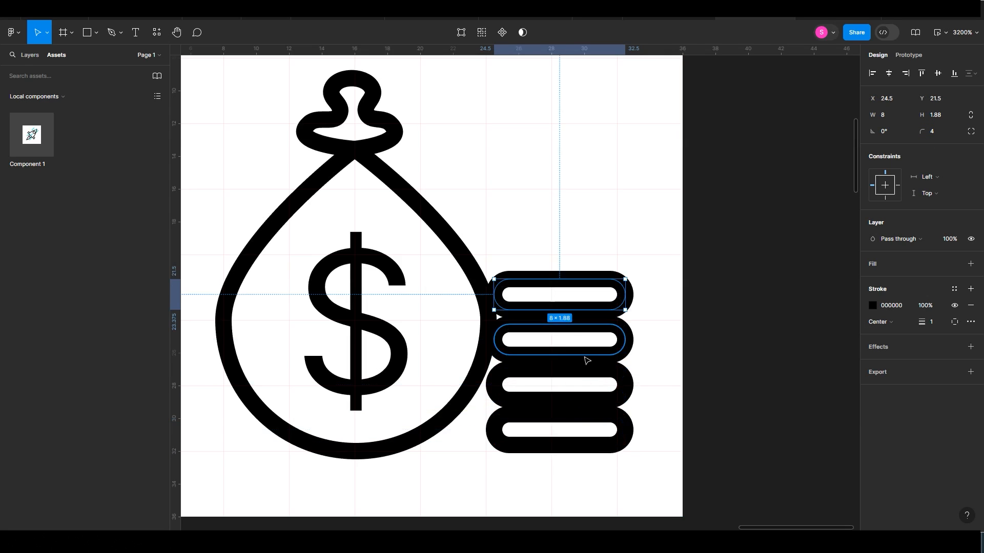
pyautogui.click(648, 421)
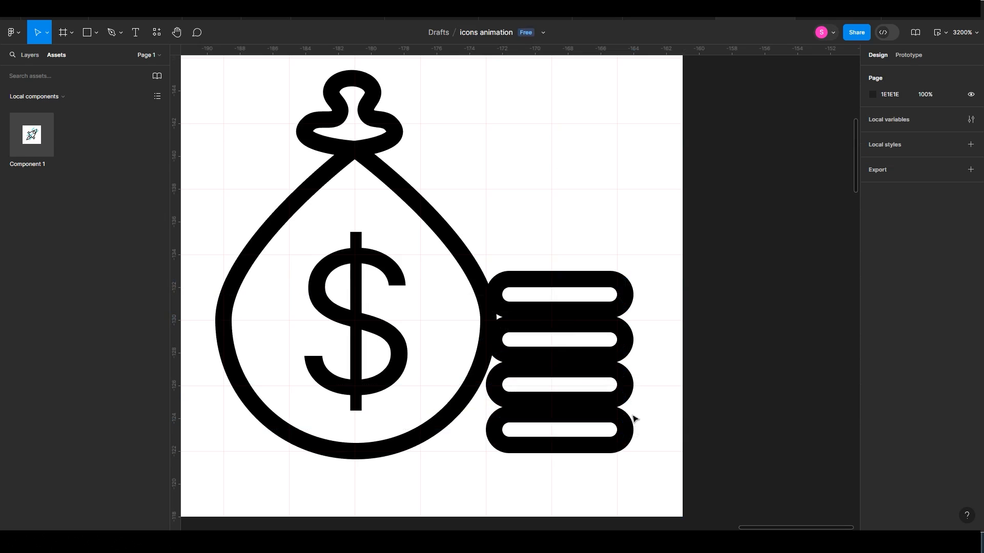
# Step: Enlarge the money bag and coin stack together and reposition them within Frame 2
pyautogui.hotkey('ctrl', '-')
pyautogui.moveTo(360, 162); pyautogui.dragTo(568, 377)
pyautogui.moveTo(368, 181); pyautogui.dragTo(360, 152)
pyautogui.moveTo(572, 153); pyautogui.dragTo(567, 159)
pyautogui.moveTo(473, 186); pyautogui.dragTo(440, 188)
pyautogui.click(438, 187)
# Step: Duplicate Frame 2 to its right and rotate the copy's top coin to 35.43° above the other three coins
pyautogui.click(291, 103)
pyautogui.moveTo(291, 103); pyautogui.dragTo(600, 99)
pyautogui.moveTo(713, 194); pyautogui.dragTo(438, 187)
pyautogui.moveTo(541, 380); pyautogui.dragTo(559, 301)
pyautogui.click(564, 261)
pyautogui.moveTo(563, 248); pyautogui.dragTo(590, 272)
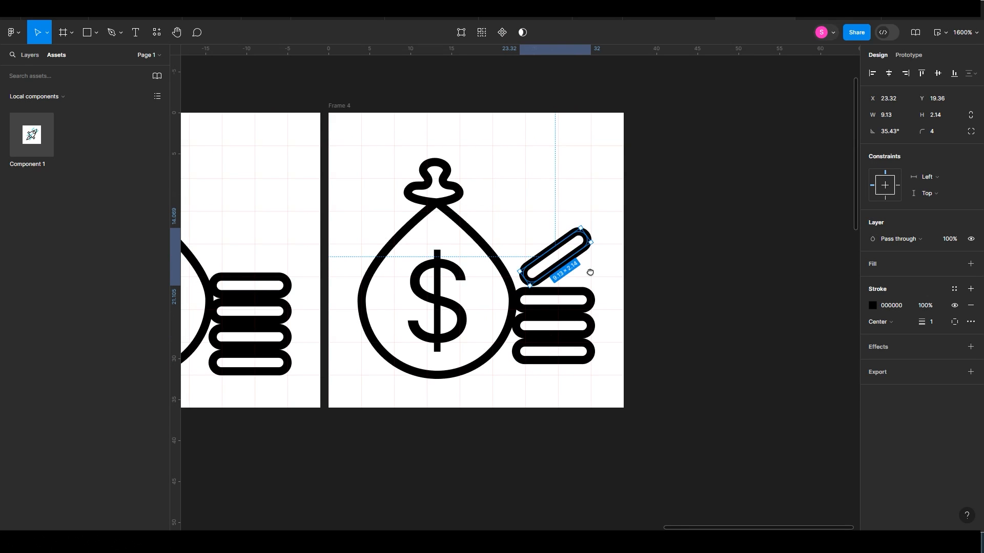
# Step: Duplicate Frame 4 to its right and rotate the copy's top coin to 158.28° above the stack
pyautogui.click(340, 106)
pyautogui.moveTo(340, 106); pyautogui.dragTo(651, 114)
pyautogui.moveTo(735, 197); pyautogui.dragTo(527, 187)
pyautogui.moveTo(706, 368); pyautogui.dragTo(656, 302)
pyautogui.hotkey('ctrl', 'z')
pyautogui.click(679, 245)
pyautogui.moveTo(697, 227); pyautogui.dragTo(617, 217)
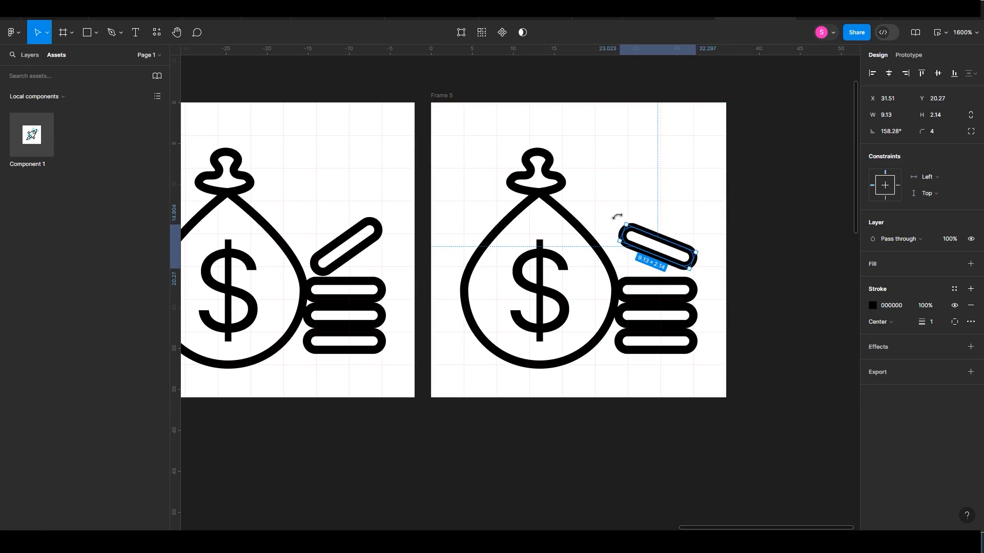
# Step: Duplicate Frame 5 to its right and lay the copy's top coin flat on the stack at -180°
pyautogui.moveTo(446, 96); pyautogui.dragTo(765, 99)
pyautogui.moveTo(830, 225); pyautogui.dragTo(453, 247)
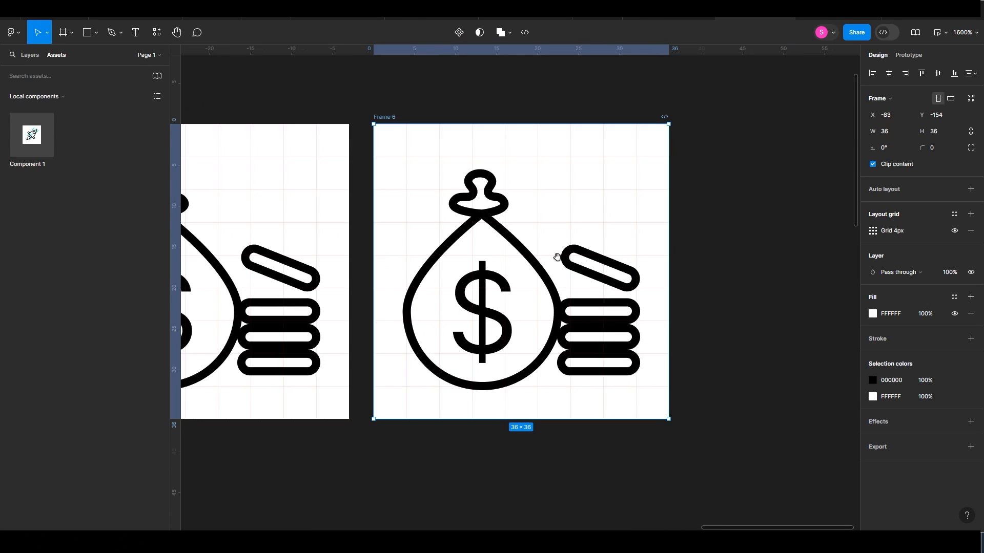
pyautogui.moveTo(598, 395); pyautogui.dragTo(621, 340)
pyautogui.click(616, 284)
pyautogui.moveTo(642, 272); pyautogui.dragTo(619, 303)
# Step: Rename Frame 2, Frame 4, Frame 5 and Frame 6 together as money01 to money04
pyautogui.hscroll(-10, 582, 268)
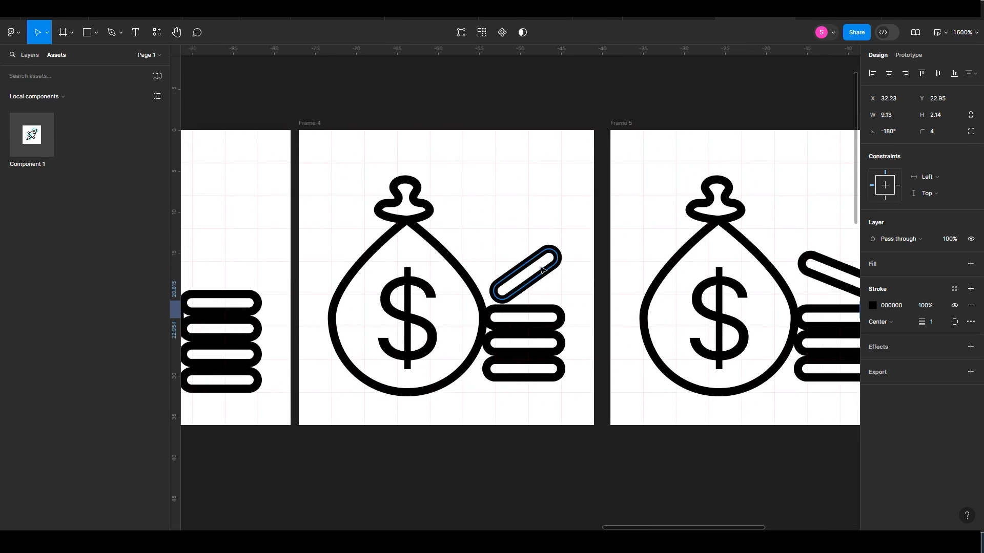
pyautogui.hotkey('ctrl', '-')
pyautogui.click(268, 202)
pyautogui.keyDown('shift'); pyautogui.click(418, 202); pyautogui.keyUp('shift')
pyautogui.keyDown('shift'); pyautogui.click(574, 202); pyautogui.keyUp('shift')
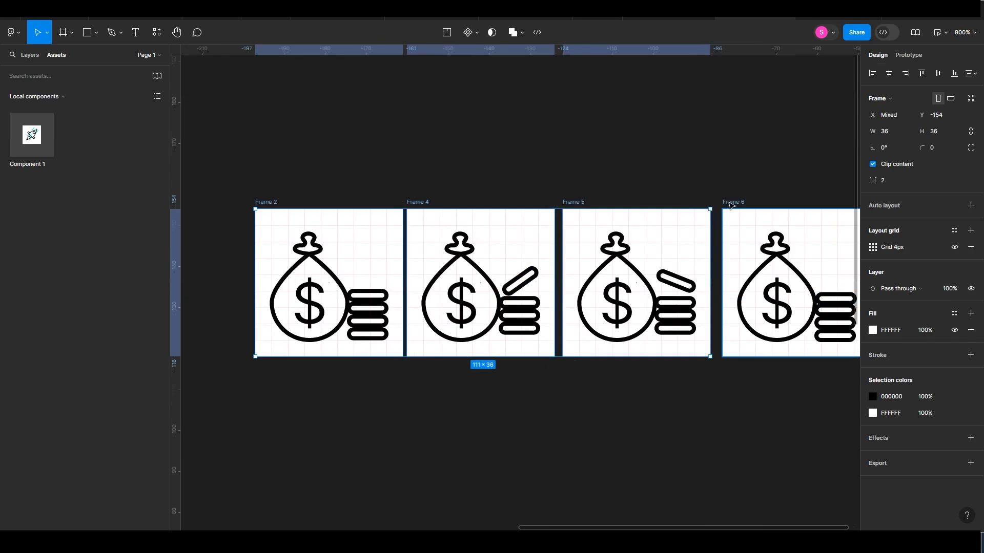
pyautogui.keyDown('shift'); pyautogui.click(730, 204); pyautogui.keyUp('shift')
pyautogui.hotkey('ctrl', 'r')
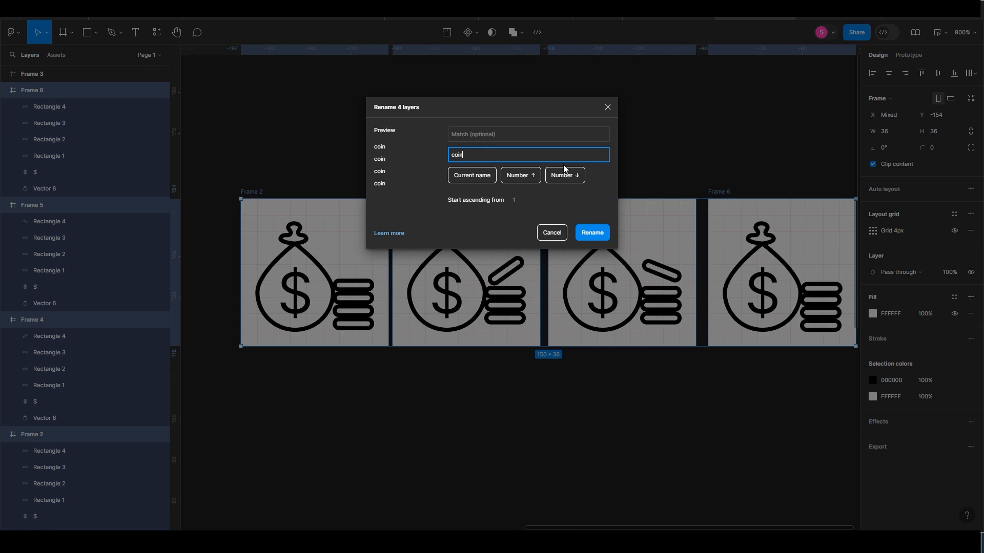
pyautogui.click(591, 230)
# Step: Space the four money frames 6 px apart and turn them into a component set
pyautogui.hotkey('alt', 'shift', 'h')
pyautogui.moveTo(869, 181); pyautogui.dragTo(871, 180)
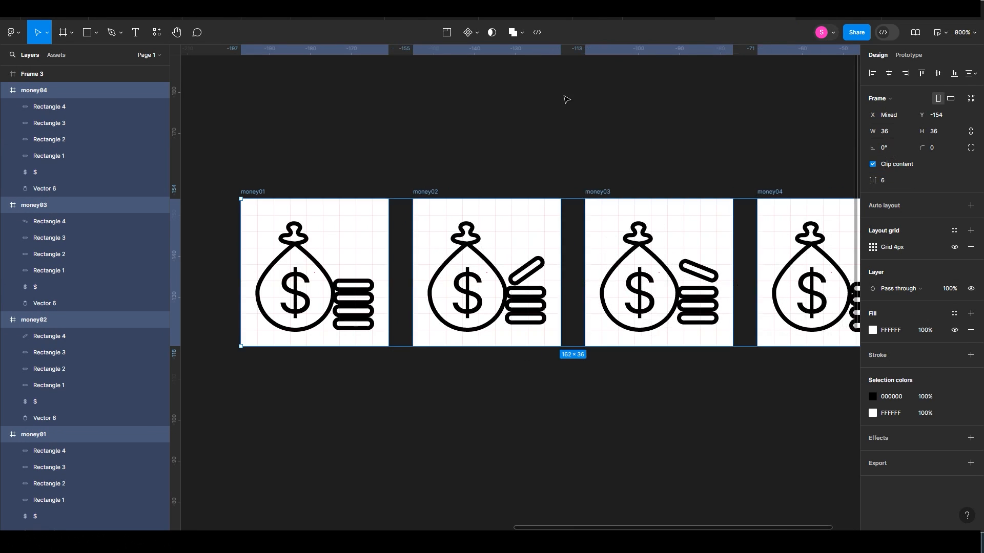
pyautogui.click(476, 34)
pyautogui.click(480, 86)
# Step: Link the money01 variant to money02 with an After delay trigger of 2 ms
pyautogui.click(365, 214)
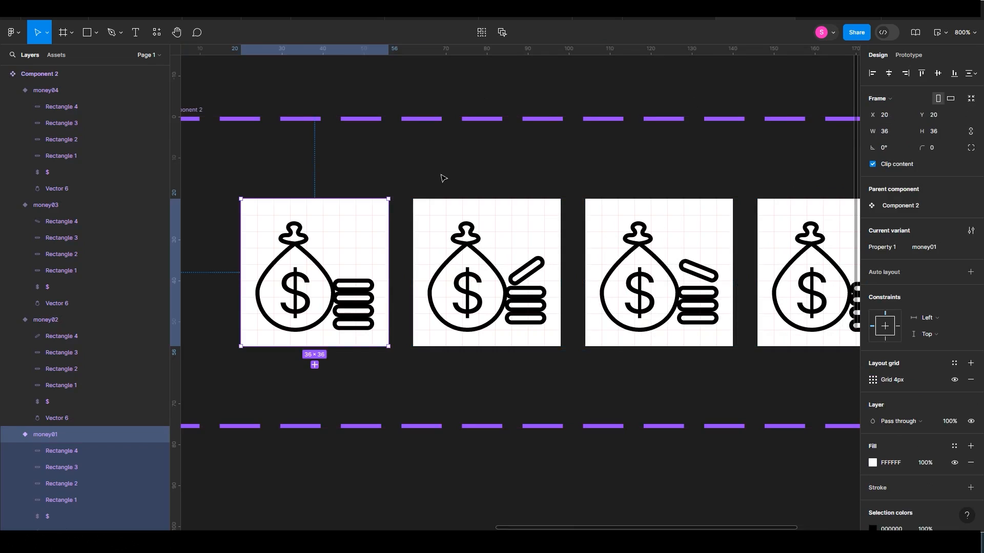
pyautogui.click(908, 59)
pyautogui.moveTo(389, 273); pyautogui.dragTo(484, 271)
pyautogui.click(389, 297)
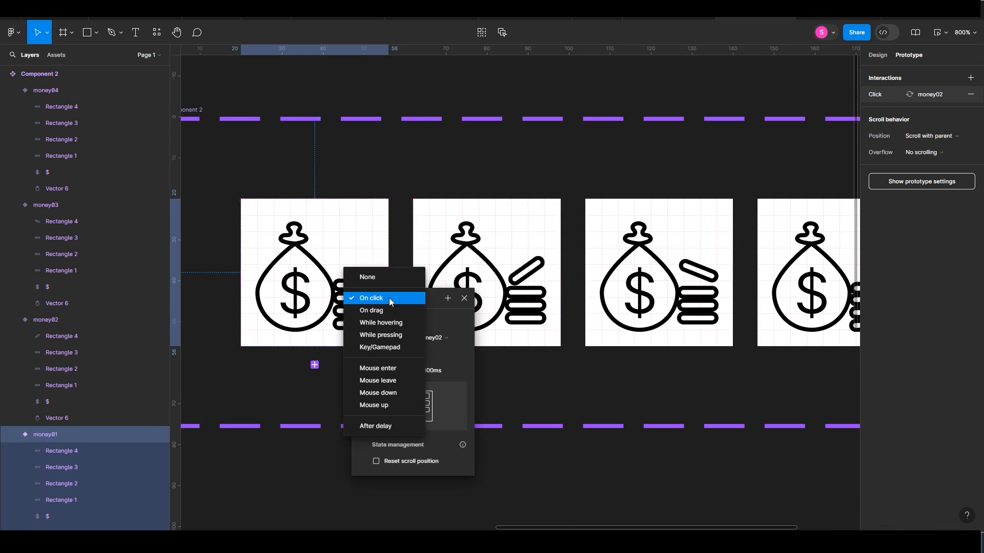
pyautogui.click(381, 426)
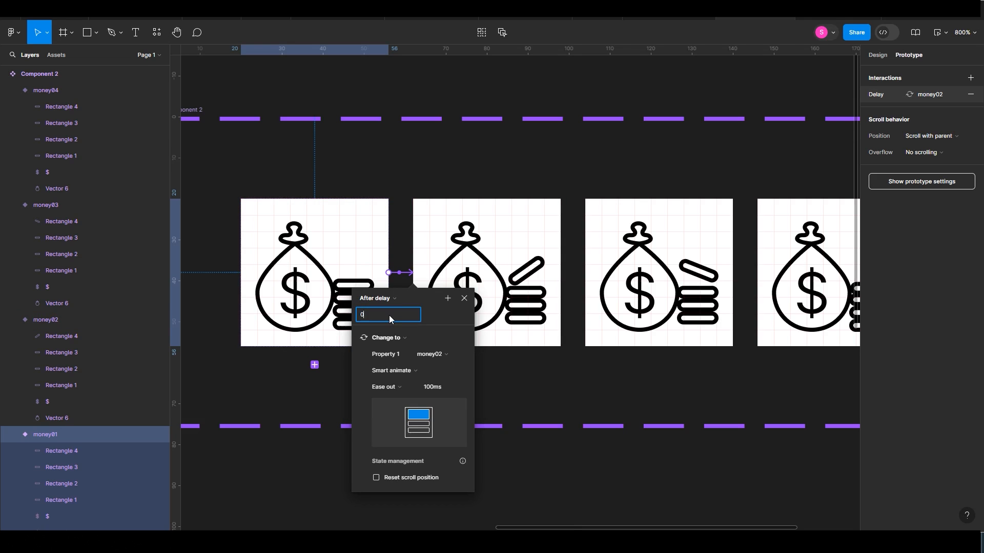
pyautogui.click(389, 319)
pyautogui.write('0')
pyautogui.press('BackSpace')
pyautogui.write('2')
pyautogui.press('Return')
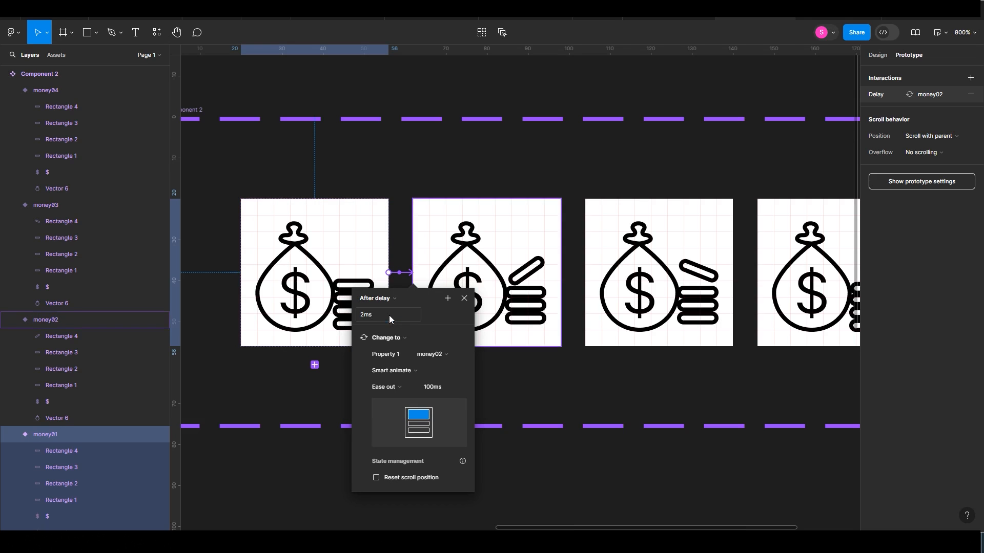
# Step: Link the money02 variant to money03 with an After delay trigger of 2 ms
pyautogui.click(441, 220)
pyautogui.moveTo(560, 273); pyautogui.dragTo(602, 274)
pyautogui.click(545, 298)
pyautogui.click(550, 423)
pyautogui.click(557, 315)
pyautogui.write('2')
pyautogui.press('Return')
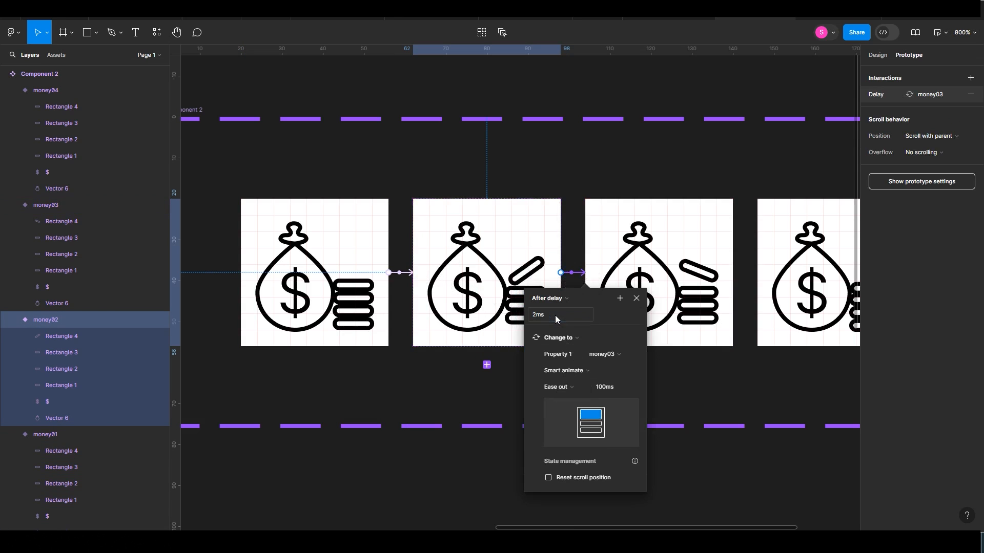
# Step: Link the money03 variant to money04 with an After delay trigger of 2 ms
pyautogui.click(698, 228)
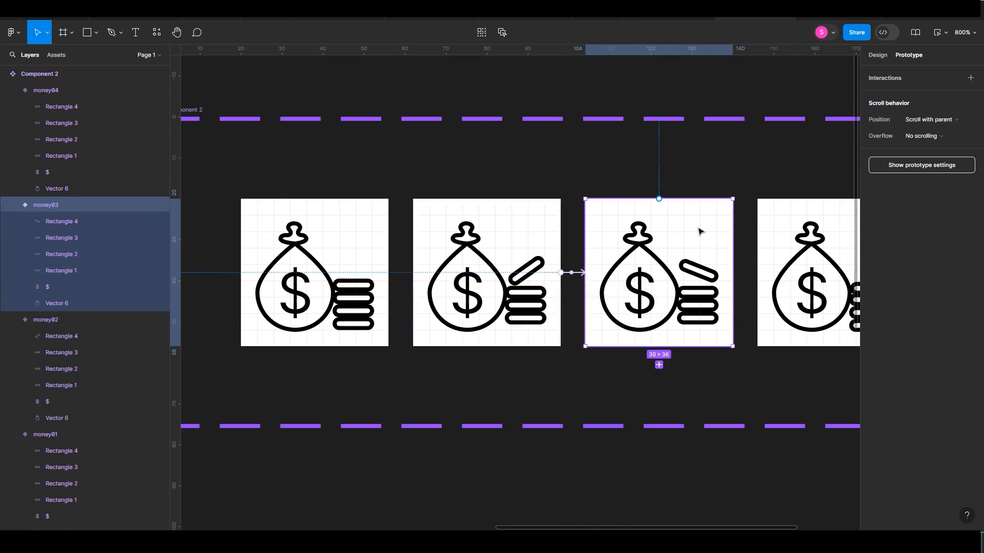
pyautogui.hscroll(5, 698, 229)
pyautogui.click(556, 294)
pyautogui.click(542, 319)
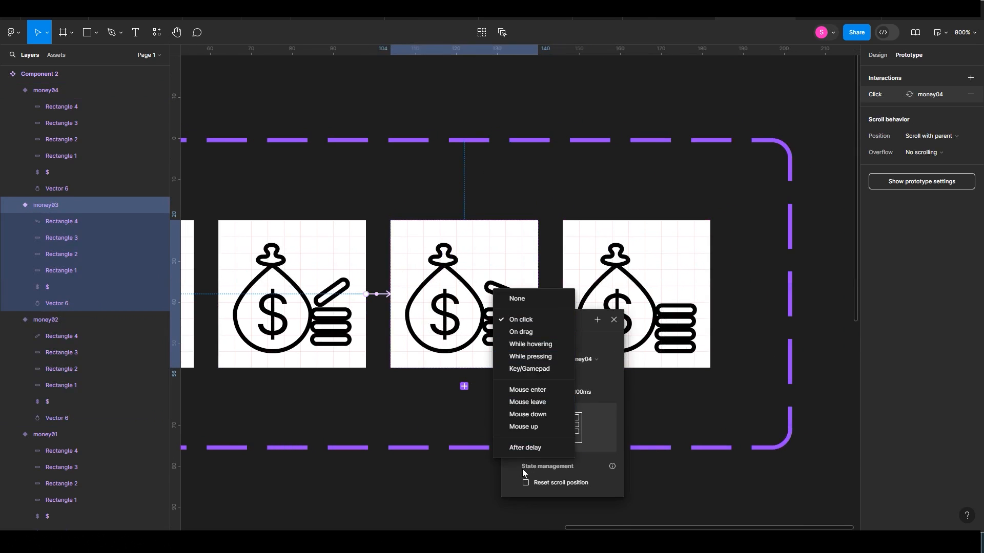
pyautogui.click(530, 447)
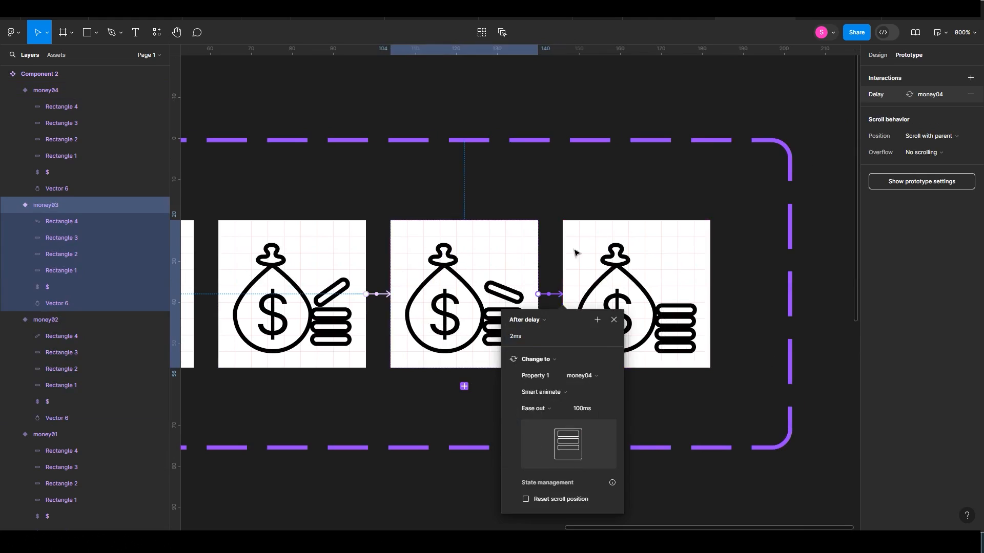
# Step: Link the money04 variant back to money01 with an After delay trigger of 1 ms
pyautogui.click(563, 255)
pyautogui.hscroll(-5, 563, 255)
pyautogui.moveTo(720, 292); pyautogui.dragTo(308, 290)
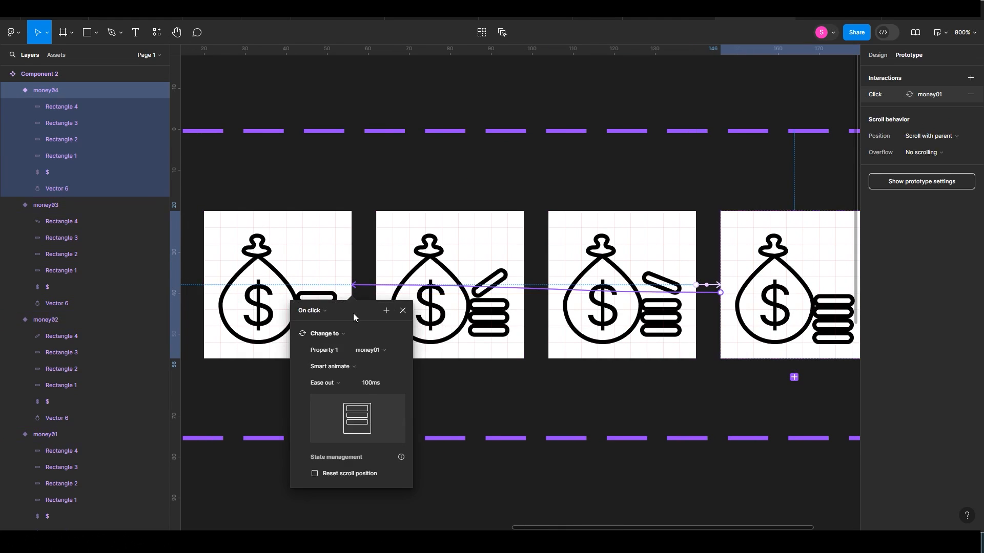
pyautogui.click(319, 311)
pyautogui.click(313, 437)
pyautogui.write('1')
pyautogui.press('Return')
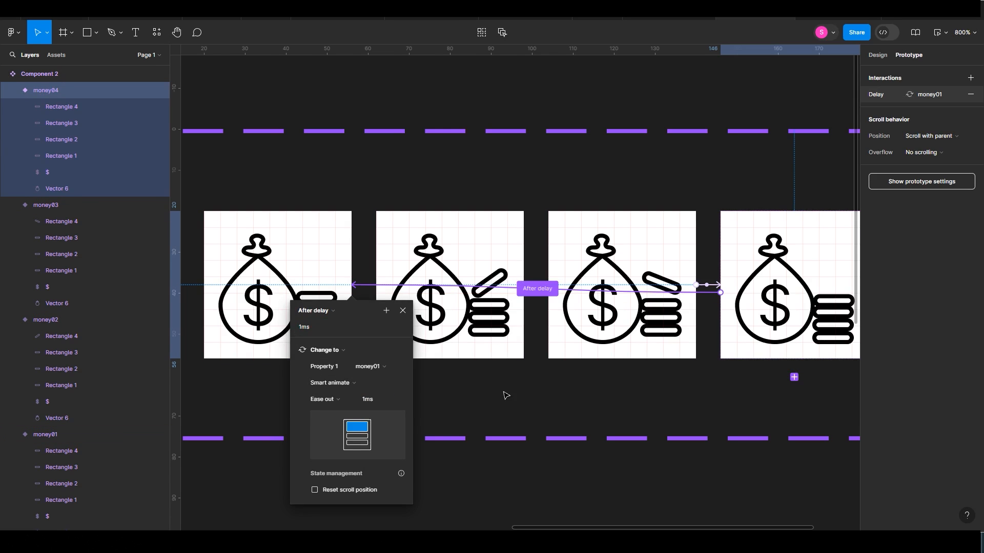
pyautogui.click(500, 393)
pyautogui.press('-')
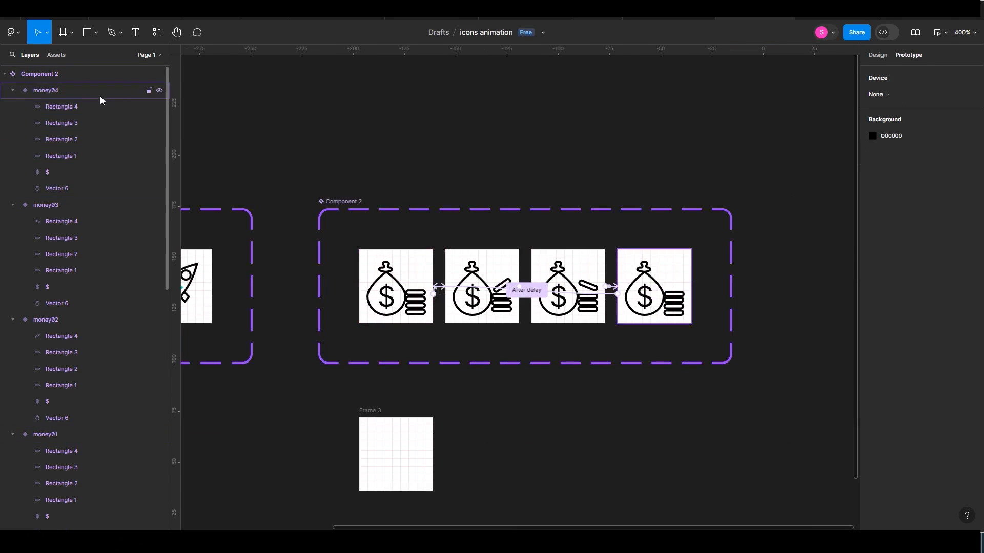
# Step: Place an instance of Component 2, scale it to 96 px wide and move it beneath the large rocket frame
pyautogui.click(61, 56)
pyautogui.moveTo(108, 153); pyautogui.dragTo(492, 436)
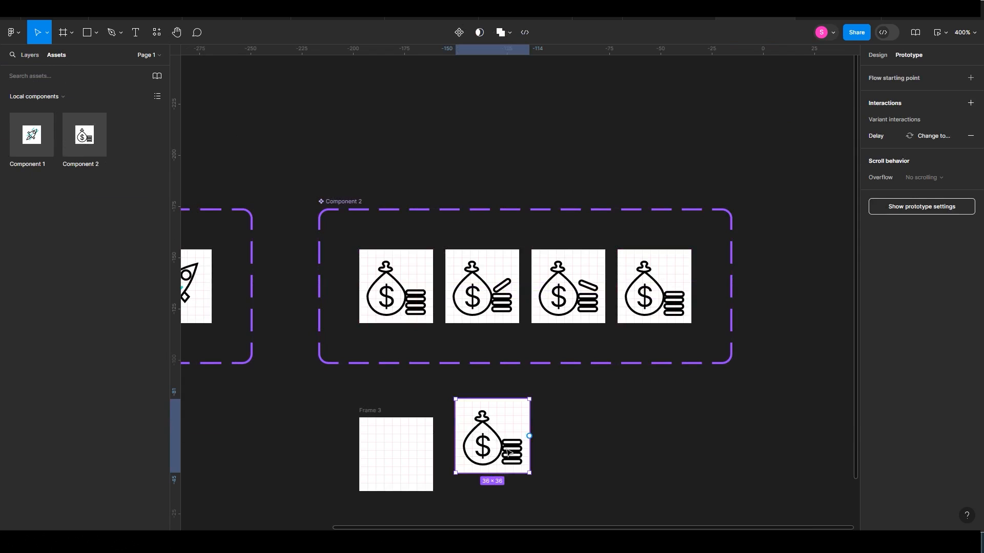
pyautogui.press('k')
pyautogui.click(920, 226)
pyautogui.write('96')
pyautogui.press('Return')
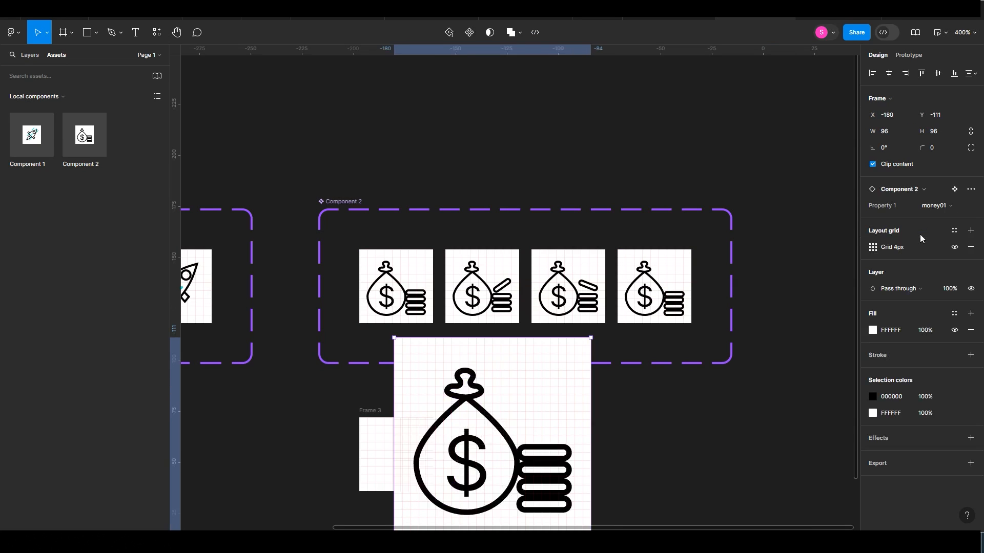
pyautogui.moveTo(549, 366); pyautogui.dragTo(821, 155)
pyautogui.moveTo(694, 160); pyautogui.dragTo(322, 278)
# Step: Wrap the enlarged money instance in a frame and preview its animation
pyautogui.rightClick(416, 283)
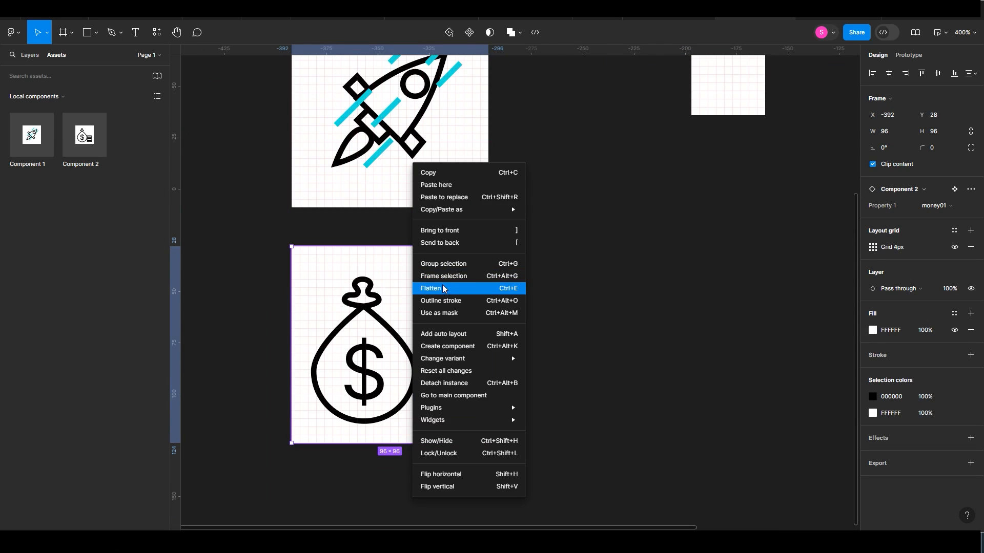
pyautogui.click(425, 283)
pyautogui.click(945, 36)
pyautogui.click(914, 70)
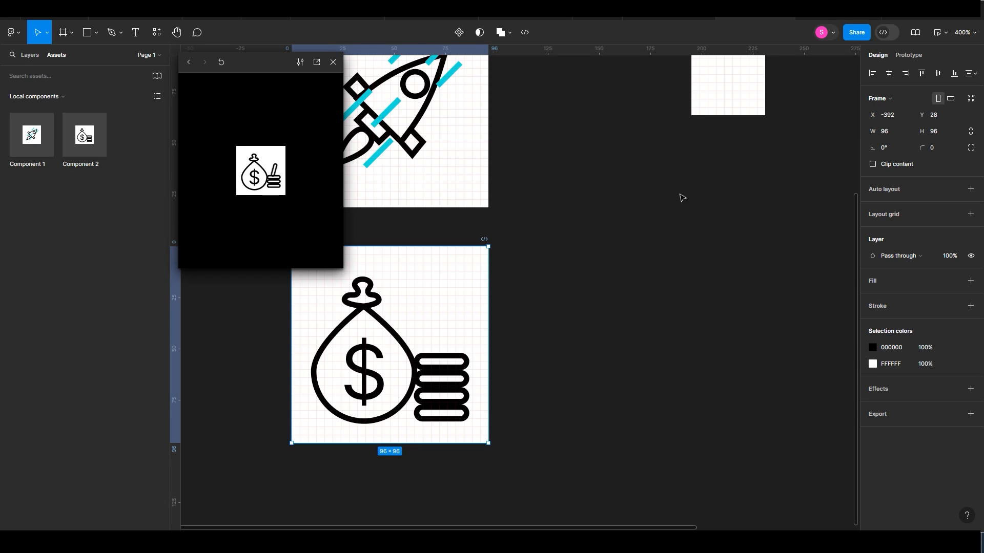
# Step: Set the animation duration of the money04 to money01 link to 1000 ms and close the preview
pyautogui.click(715, 169)
pyautogui.moveTo(715, 169); pyautogui.dragTo(479, 378)
pyautogui.moveTo(718, 247); pyautogui.dragTo(572, 327)
pyautogui.click(597, 229)
pyautogui.click(908, 56)
pyautogui.click(557, 208)
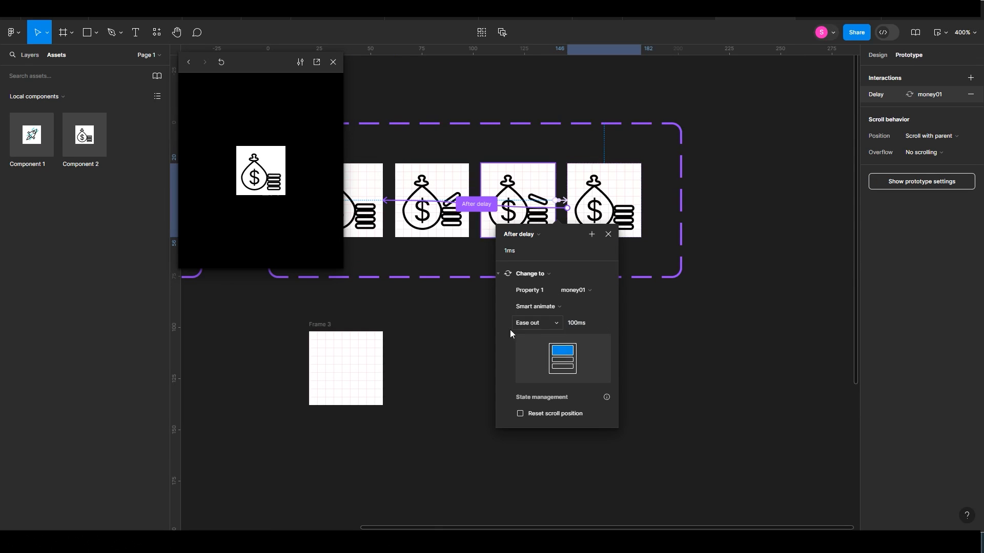
pyautogui.click(466, 359)
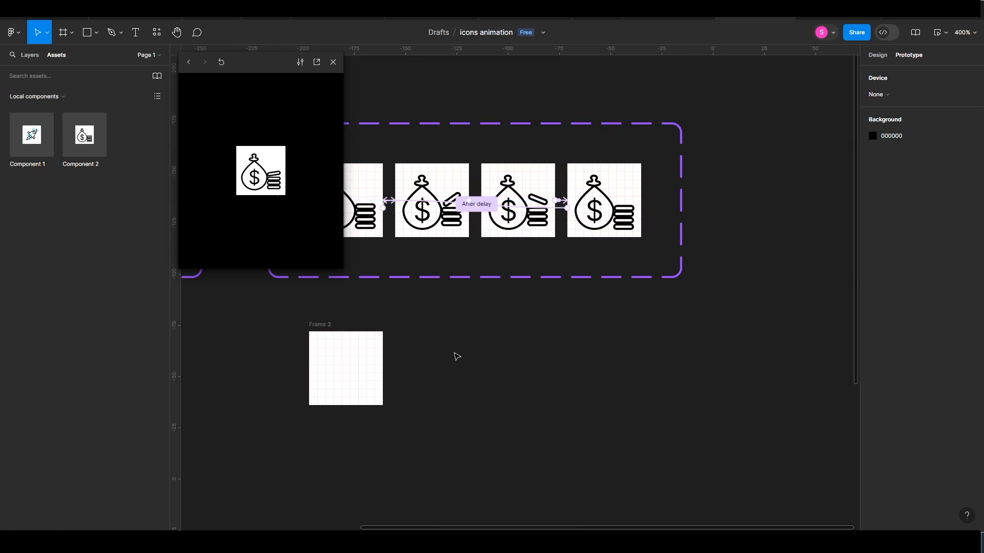
pyautogui.click(558, 202)
pyautogui.click(592, 327)
pyautogui.write('1000')
pyautogui.press('Return')
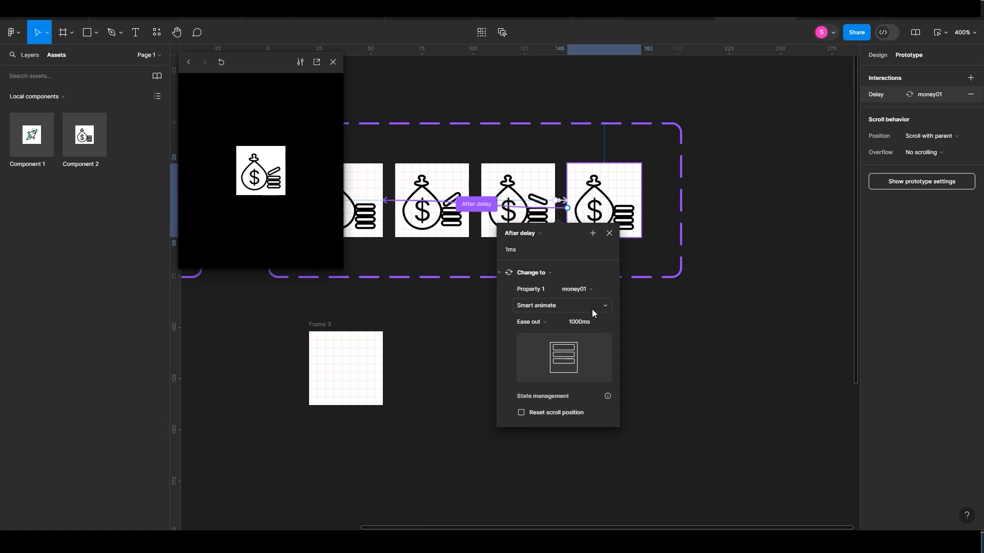
pyautogui.click(609, 233)
pyautogui.click(333, 62)
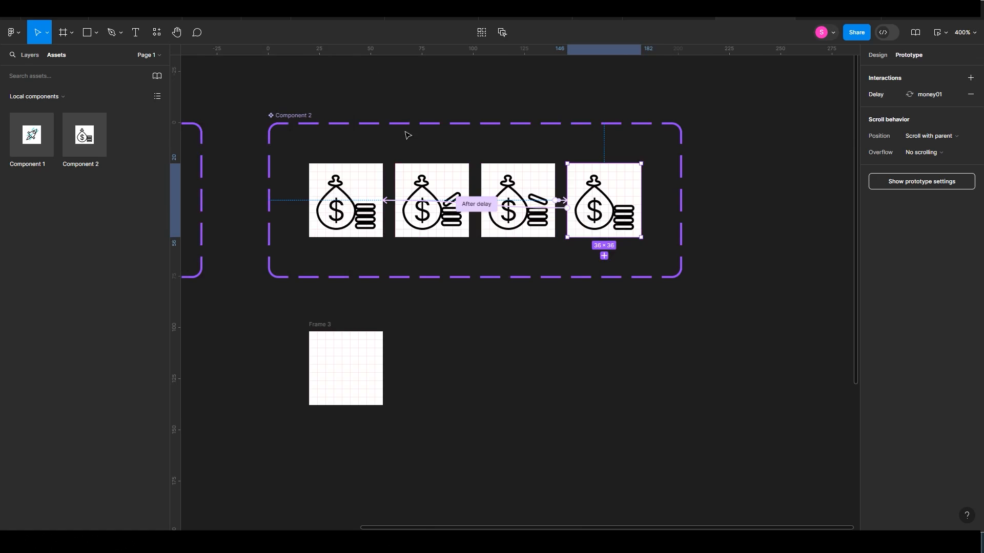
# Step: Try removing the money02 and money03 variants from Component 2
pyautogui.click(458, 184)
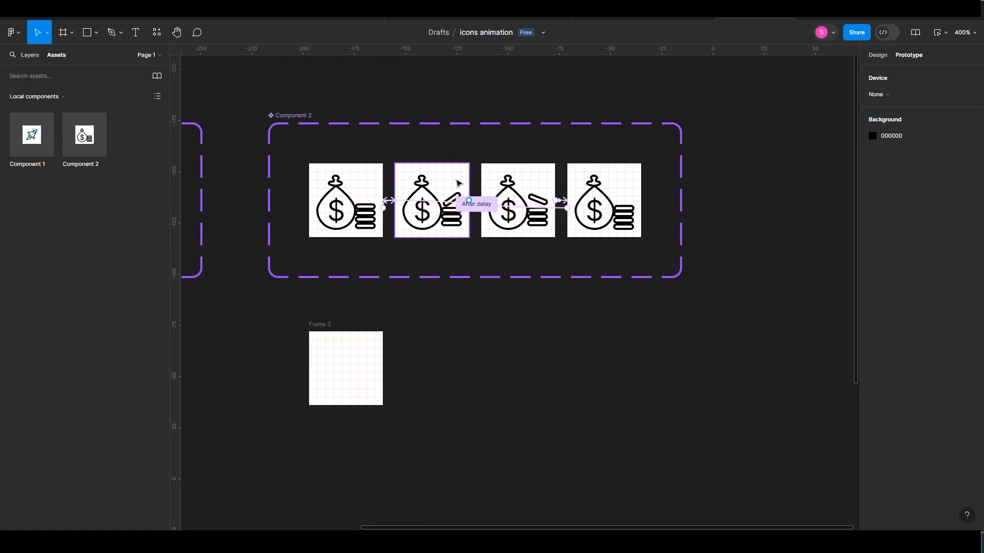
pyautogui.keyDown('shift'); pyautogui.click(511, 176); pyautogui.keyUp('shift')
pyautogui.press('Delete')
pyautogui.click(546, 201)
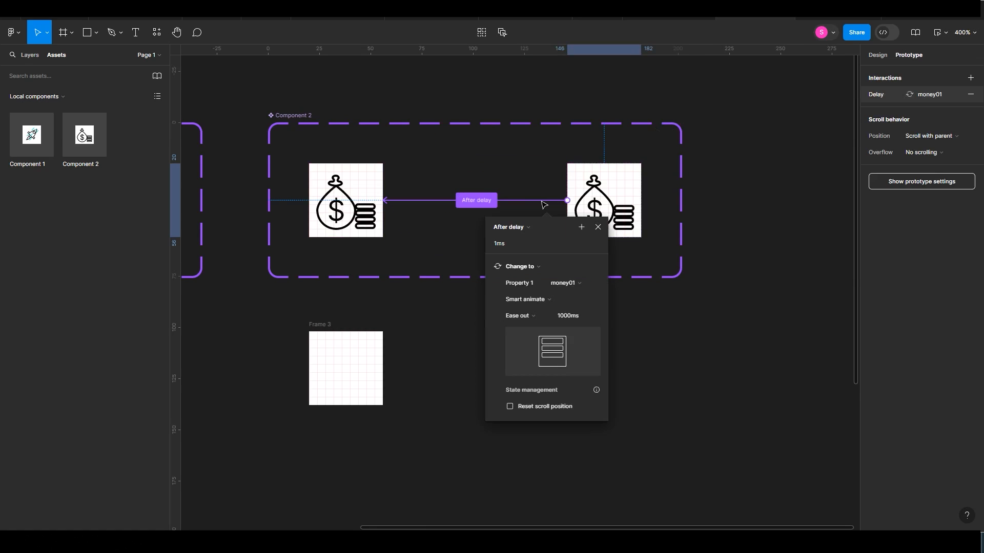
pyautogui.click(525, 165)
pyautogui.hotkey('ctrl', 'z')
# Step: Delete the money03 and money04 variants from Component 2
pyautogui.click(527, 180)
pyautogui.press('Delete')
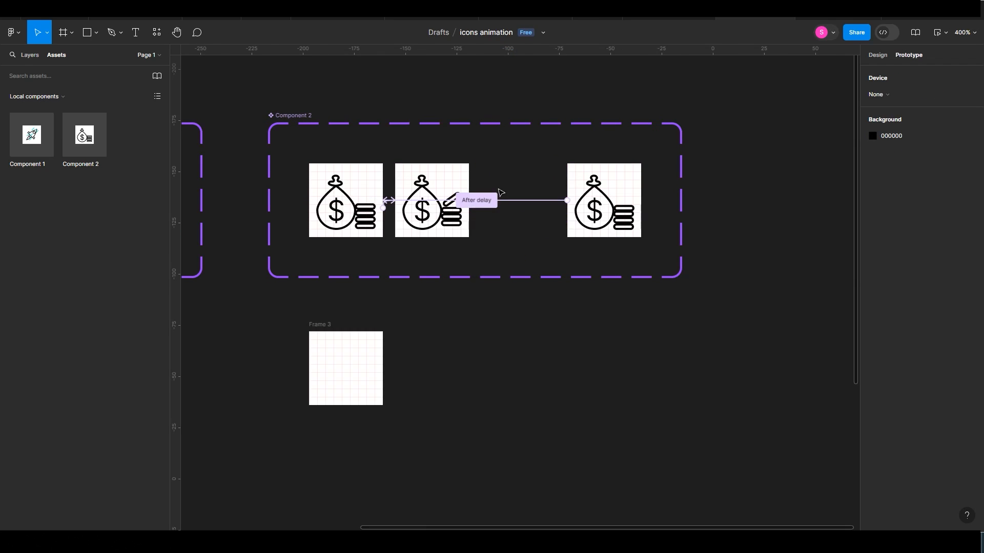
pyautogui.moveTo(506, 200); pyautogui.dragTo(579, 179)
pyautogui.press('Delete')
# Step: Rotate the raised top coin in money02 so that it leans steeply toward the bag
pyautogui.press('z')
pyautogui.moveTo(307, 150); pyautogui.dragTo(558, 291)
pyautogui.doubleClick(587, 227)
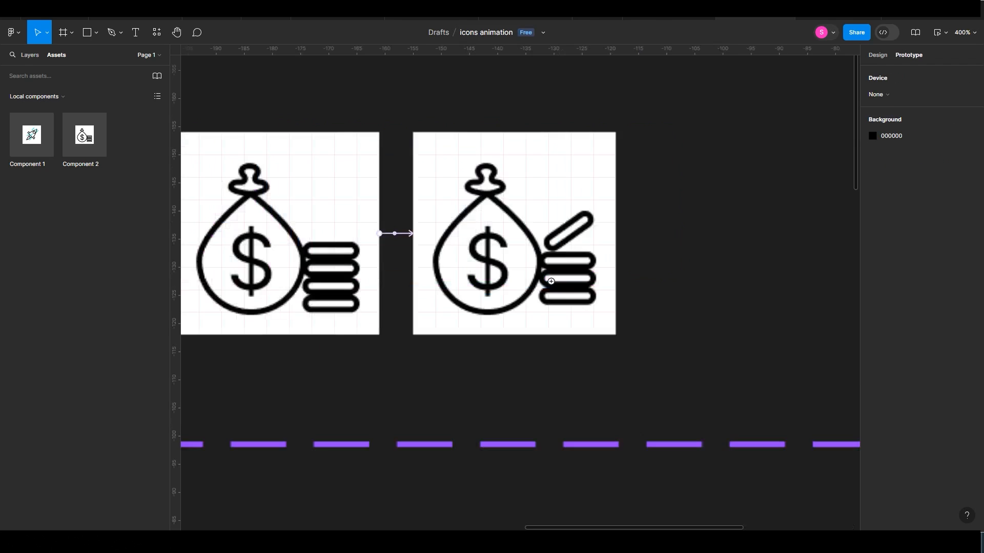
pyautogui.moveTo(598, 221); pyautogui.dragTo(560, 197)
pyautogui.hscroll(-3, 461, 118)
# Step: Remove money02's leftover delay interaction and its On click link to money01
pyautogui.click(476, 123)
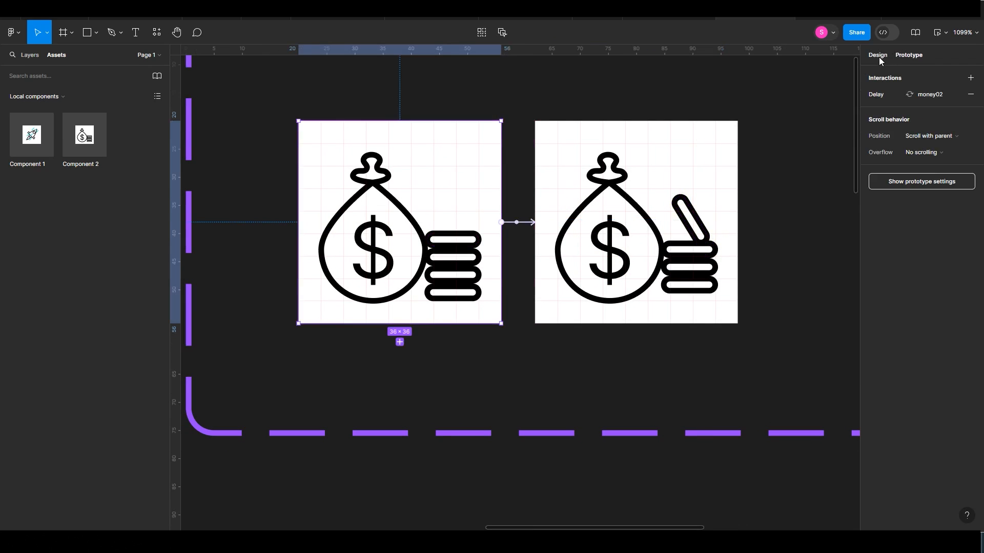
pyautogui.click(528, 223)
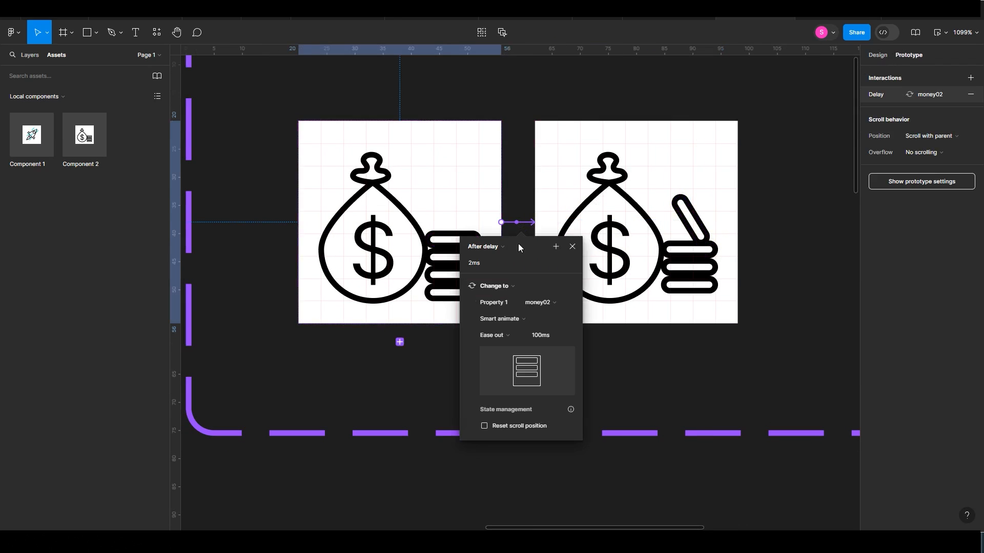
pyautogui.click(549, 192)
pyautogui.moveTo(535, 223); pyautogui.dragTo(500, 222)
pyautogui.click(475, 250)
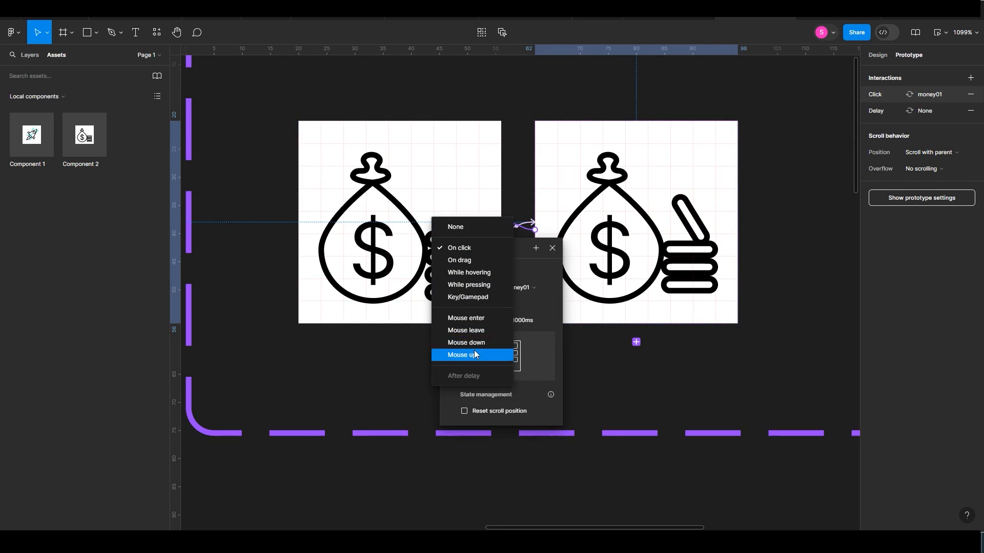
pyautogui.click(970, 95)
pyautogui.click(939, 96)
pyautogui.click(971, 95)
# Step: Link money02 to money01 with an After delay trigger of 2 ms and an animation duration of 100 ms
pyautogui.moveTo(629, 326); pyautogui.dragTo(461, 230)
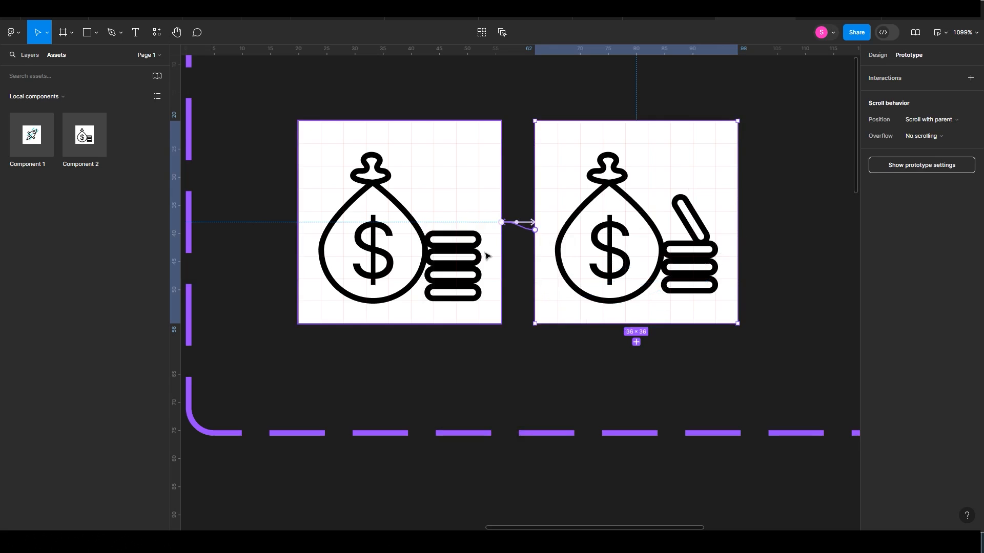
pyautogui.click(463, 248)
pyautogui.click(467, 375)
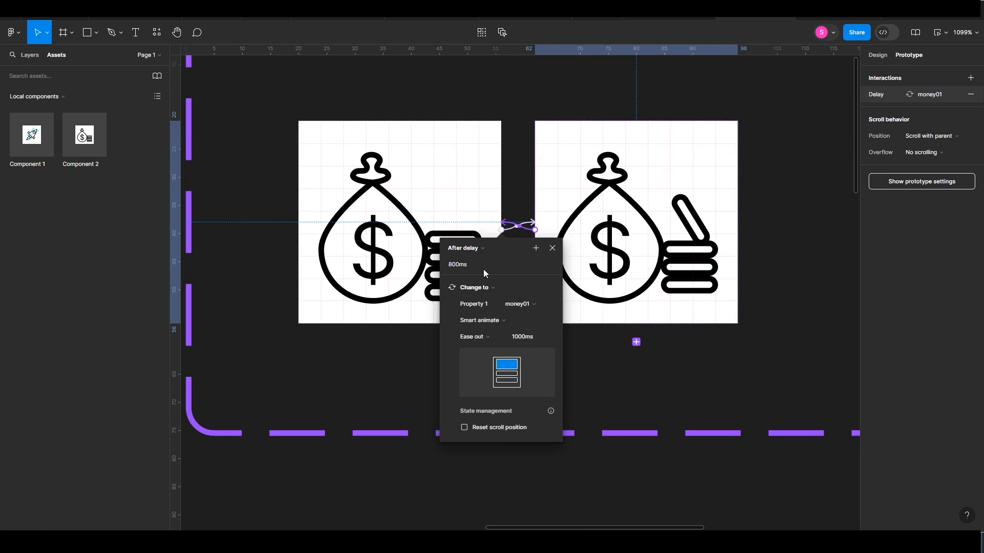
pyautogui.write('2')
pyautogui.press('Return')
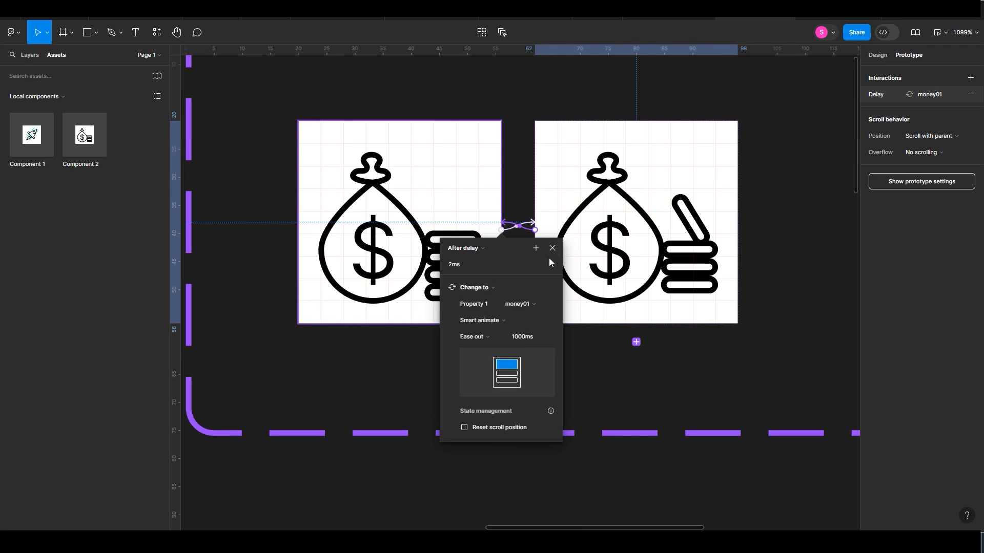
pyautogui.click(533, 335)
pyautogui.write('100')
pyautogui.press('Return')
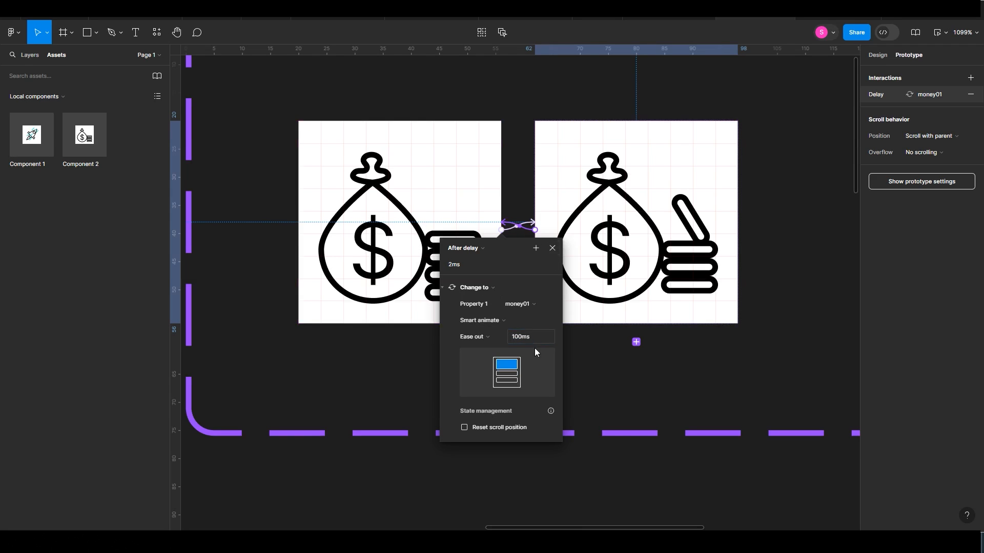
# Step: Undo the relinking, the coin rotation and the variant deletions in Component 2
pyautogui.click(582, 357)
pyautogui.hotkey('ctrl', '-')
pyautogui.hotkey('ctrl', '-')
pyautogui.hotkey('ctrl', '-')
pyautogui.moveTo(416, 397); pyautogui.dragTo(478, 270)
pyautogui.click(357, 308)
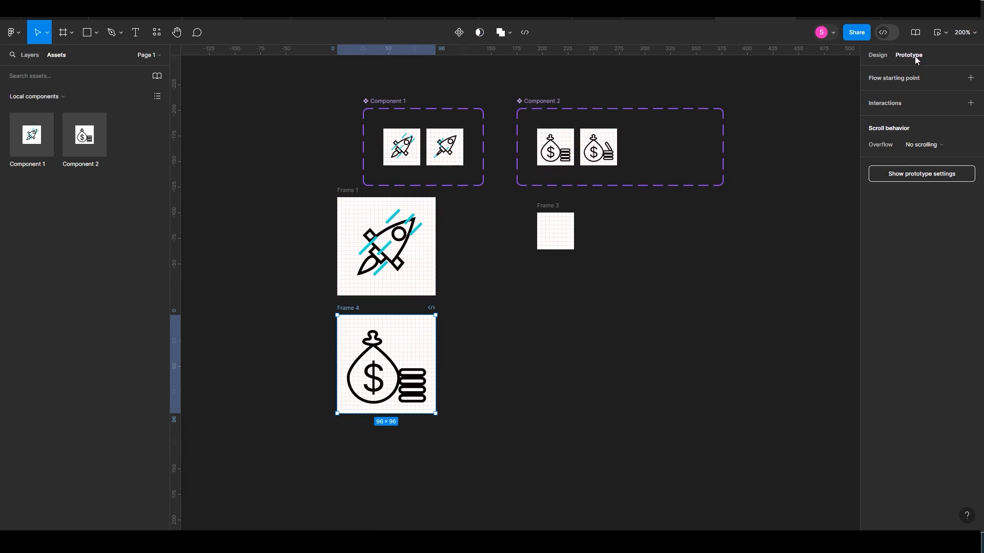
pyautogui.hotkey('ctrl', 'z')
pyautogui.hotkey('ctrl', 'z')
pyautogui.hotkey('ctrl', 'z')
pyautogui.hotkey('ctrl', 'z')
pyautogui.hotkey('ctrl', 'z')
pyautogui.hotkey('ctrl', 'z')
pyautogui.hotkey('ctrl', 'z')
pyautogui.hotkey('ctrl', 'z')
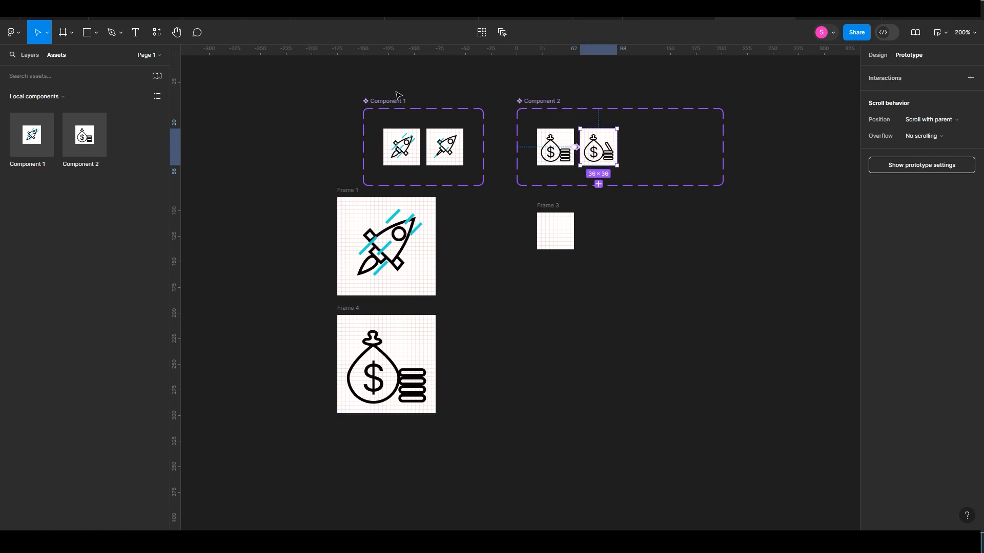
pyautogui.hotkey('ctrl', 'z')
# Step: Give the money04 to money01 link a 100 ms delay and a 1 ms animation duration
pyautogui.click(603, 96)
pyautogui.press('z')
pyautogui.moveTo(504, 116); pyautogui.dragTo(714, 231)
pyautogui.click(695, 207)
pyautogui.write('100')
pyautogui.press('Return')
pyautogui.click(655, 248)
pyautogui.click(717, 321)
pyautogui.write('1')
pyautogui.press('Return')
pyautogui.click(663, 248)
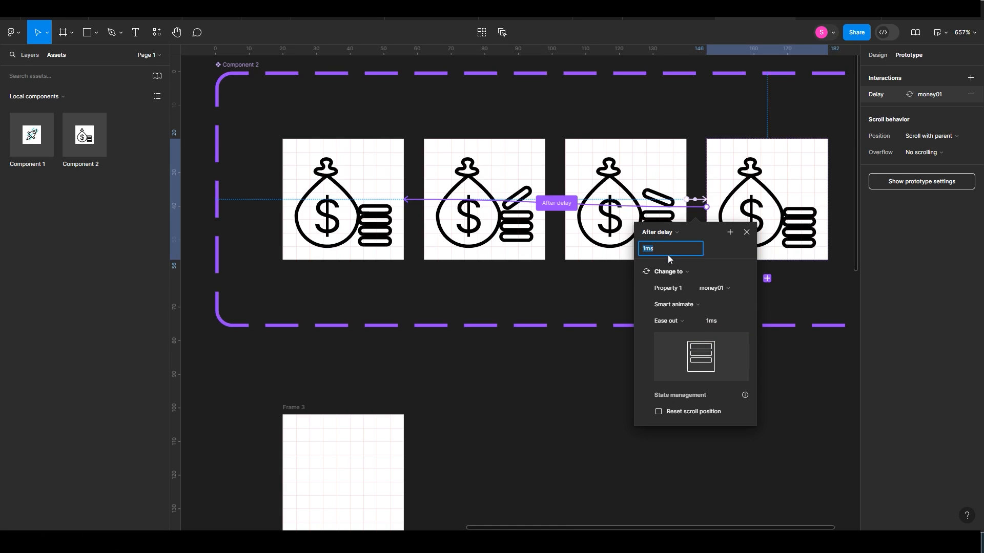
pyautogui.write('100')
pyautogui.press('Return')
# Step: Preview the money animation in Frame 4
pyautogui.click(544, 377)
pyautogui.hotkey('ctrl', '-')
pyautogui.hotkey('ctrl', '-')
pyautogui.hotkey('ctrl', '-')
pyautogui.press('z')
pyautogui.moveTo(343, 336); pyautogui.dragTo(483, 439)
pyautogui.click(376, 147)
pyautogui.click(937, 33)
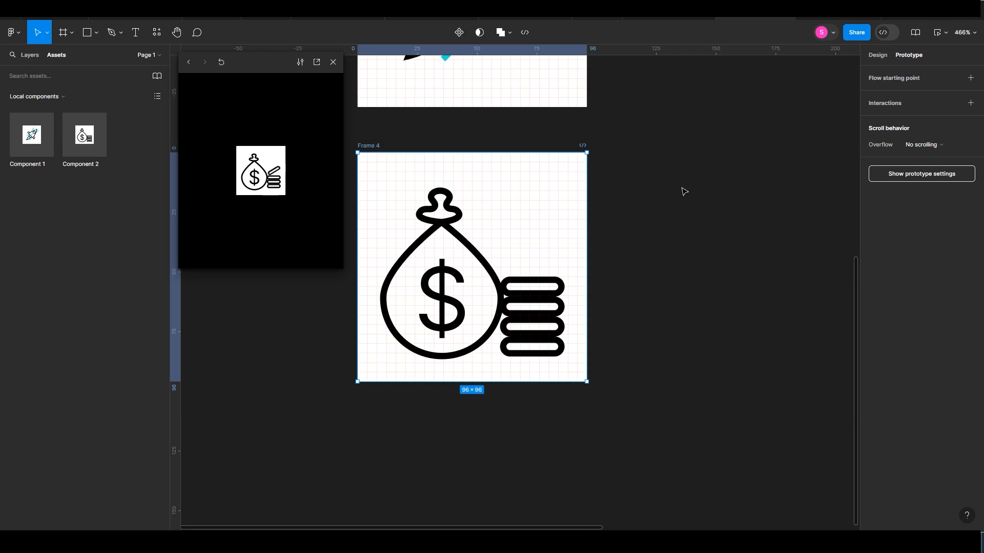
# Step: Lower the tied top of the money02 bag by moving its upper vector points slightly down
pyautogui.moveTo(598, 156); pyautogui.dragTo(613, 415)
pyautogui.moveTo(729, 196); pyautogui.dragTo(586, 369)
pyautogui.moveTo(722, 240); pyautogui.dragTo(548, 312)
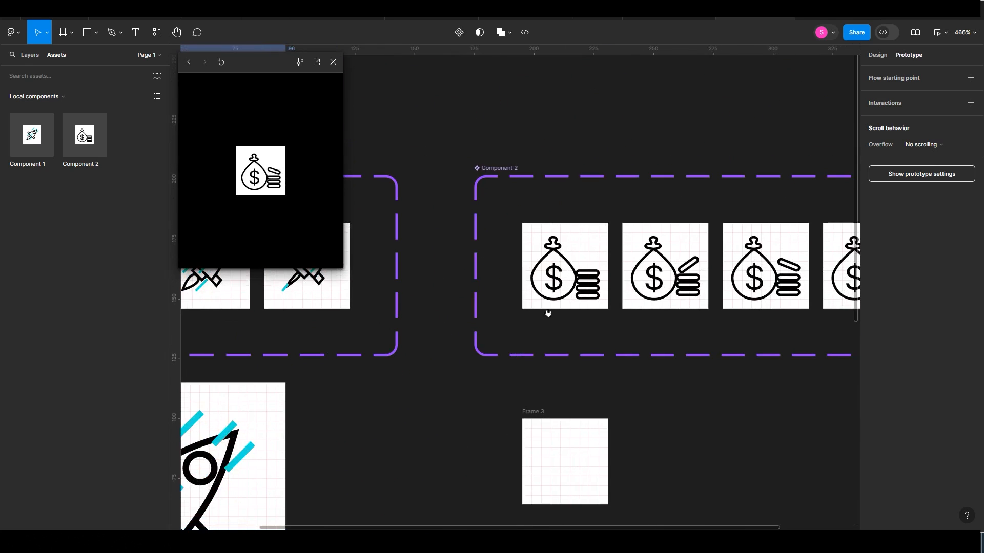
pyautogui.scroll(4, 743, 303)
pyautogui.moveTo(534, 225); pyautogui.dragTo(638, 262)
pyautogui.keyDown('ctrl'); pyautogui.click(605, 202); pyautogui.keyUp('ctrl')
pyautogui.click(461, 33)
pyautogui.moveTo(547, 144); pyautogui.dragTo(637, 212)
pyautogui.moveTo(594, 192); pyautogui.dragTo(595, 202)
# Step: Widen the money02 bag by moving its side points outward and lengthening the bottom point's curve handles
pyautogui.moveTo(533, 272); pyautogui.dragTo(528, 272)
pyautogui.moveTo(657, 272); pyautogui.dragTo(662, 272)
pyautogui.moveTo(560, 333); pyautogui.dragTo(549, 334)
pyautogui.moveTo(629, 333); pyautogui.dragTo(642, 334)
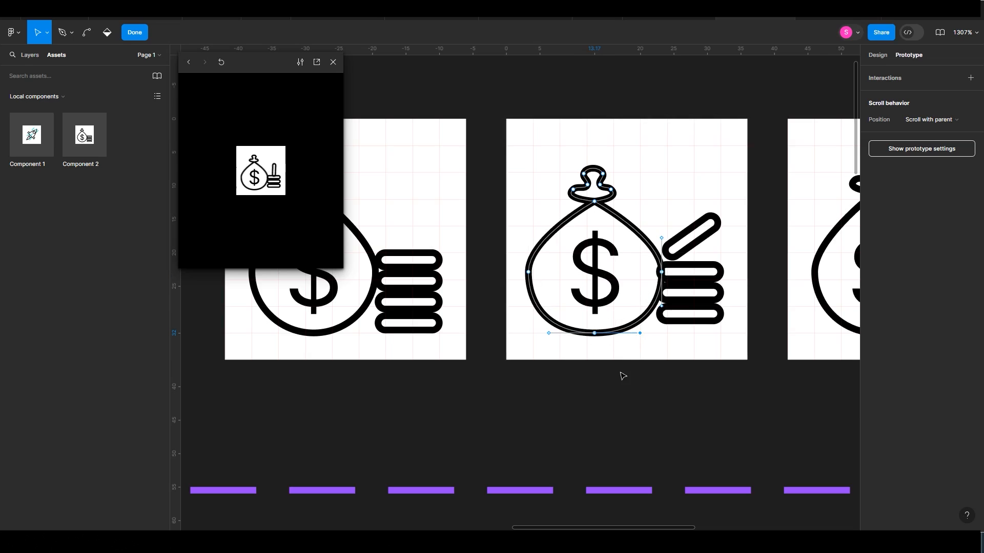
# Step: Finish editing the bag outline and shorten the money02 dollar sign from its upper edge to about 7.18 × 11.34
pyautogui.press('Escape')
pyautogui.click(596, 234)
pyautogui.moveTo(595, 231); pyautogui.dragTo(595, 239)
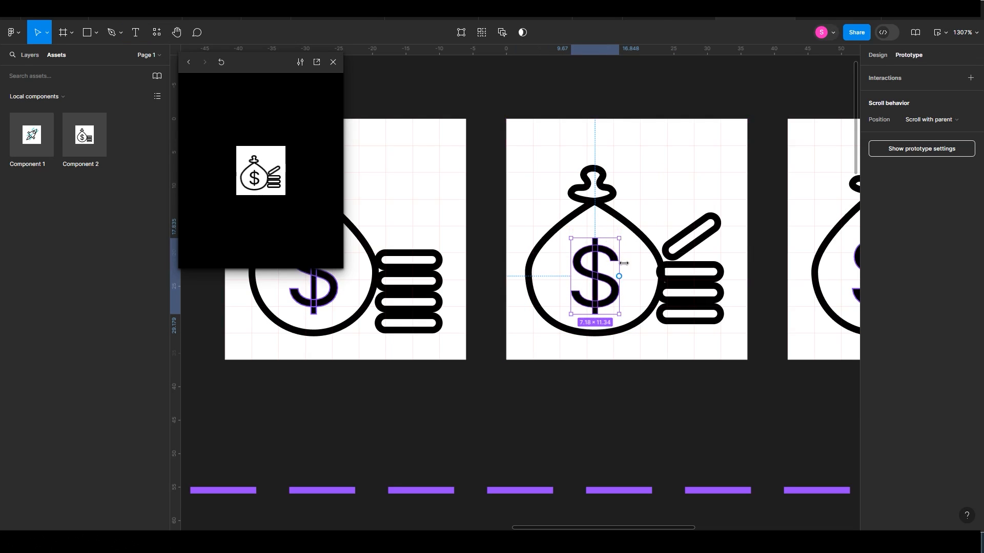
# Step: Make the dollar sign in money03 narrower and taller, about 6.25 × 13.18
pyautogui.hscroll(3, 666, 287)
pyautogui.hscroll(2, 728, 291)
pyautogui.click(691, 284)
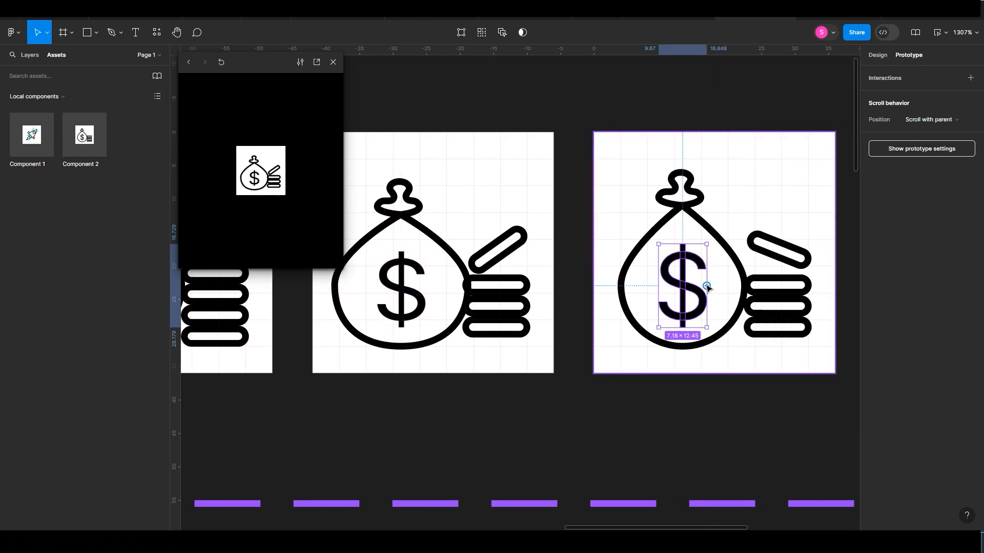
pyautogui.press('alt')
pyautogui.moveTo(691, 243); pyautogui.dragTo(690, 238)
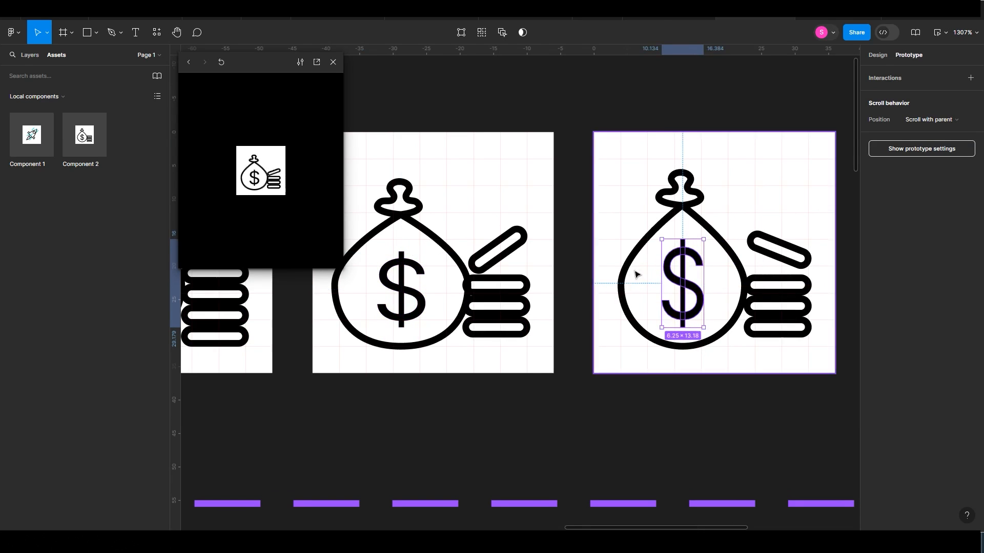
pyautogui.click(621, 278)
pyautogui.click(502, 33)
pyautogui.click(681, 279)
pyautogui.click(471, 33)
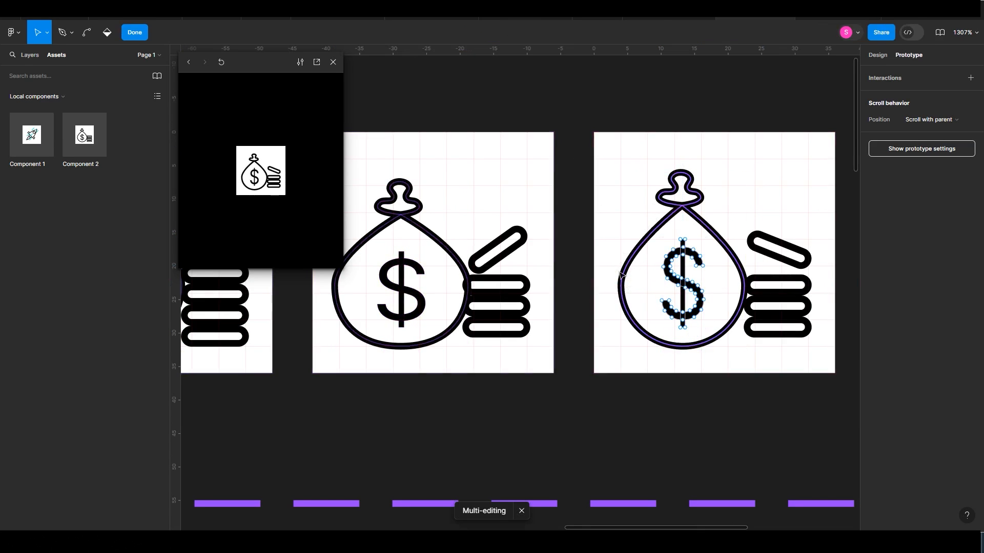
pyautogui.press('Escape')
pyautogui.press('Escape')
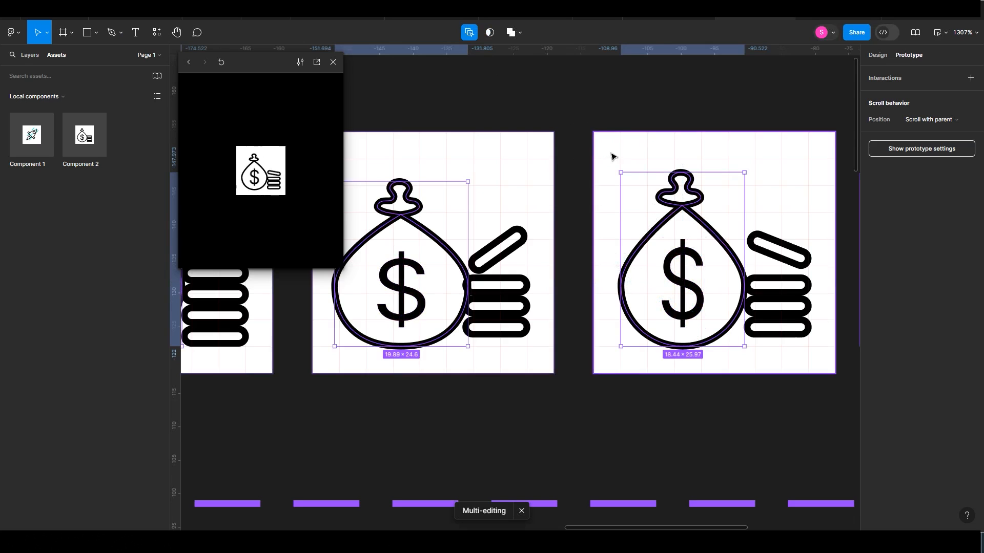
pyautogui.press('Return')
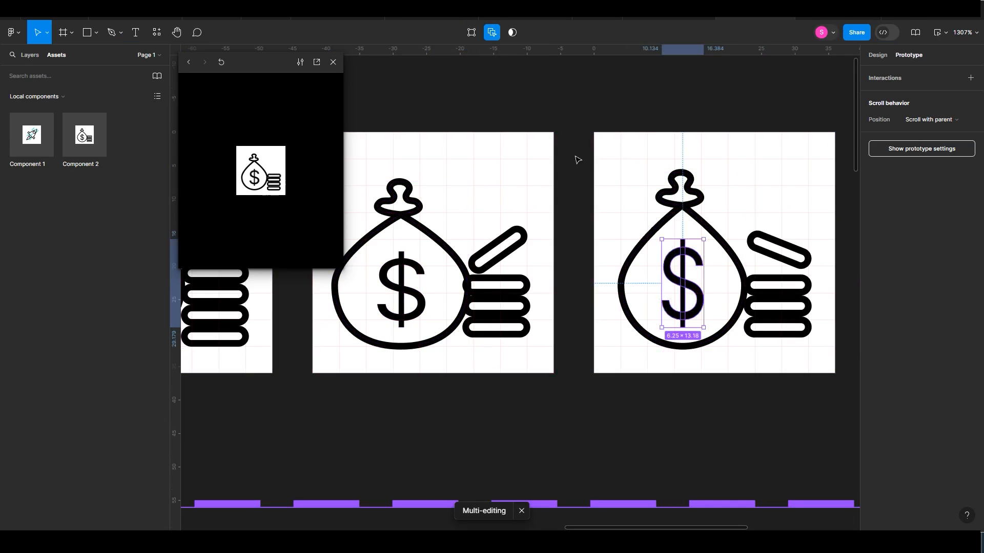
pyautogui.hotkey('ctrl', 'z')
pyautogui.hotkey('ctrl', 'z')
pyautogui.hotkey('ctrl', 'z')
pyautogui.hotkey('ctrl', 'z')
pyautogui.hotkey('ctrl', 'z')
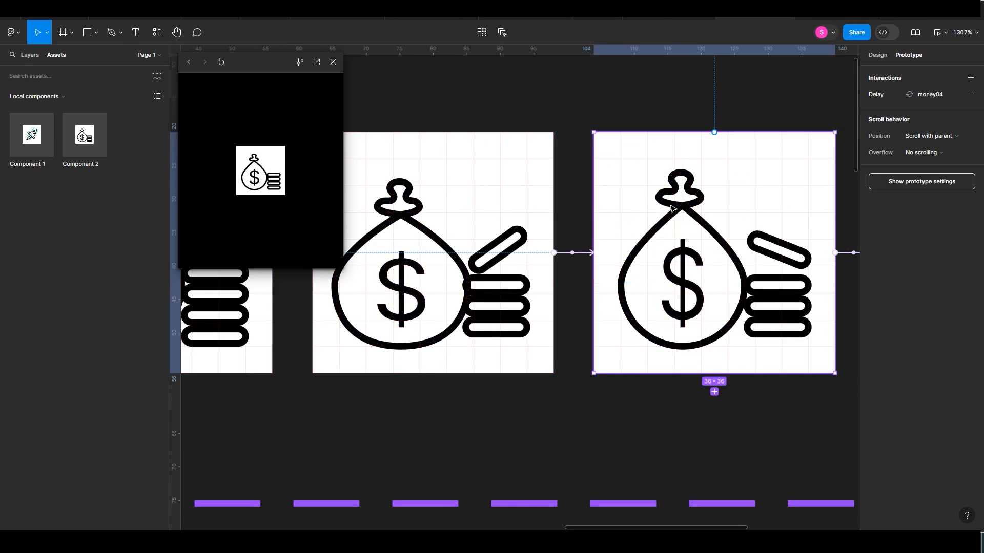
# Step: Try to narrow the money03 bag by moving its side points inward, raising its tied top and shortening the bottom point's curve handles
pyautogui.moveTo(621, 285); pyautogui.dragTo(629, 285)
pyautogui.moveTo(743, 285); pyautogui.dragTo(731, 286)
pyautogui.moveTo(648, 160); pyautogui.dragTo(699, 186)
pyautogui.click(682, 346)
pyautogui.moveTo(648, 346); pyautogui.dragTo(654, 347)
pyautogui.moveTo(716, 347); pyautogui.dragTo(710, 348)
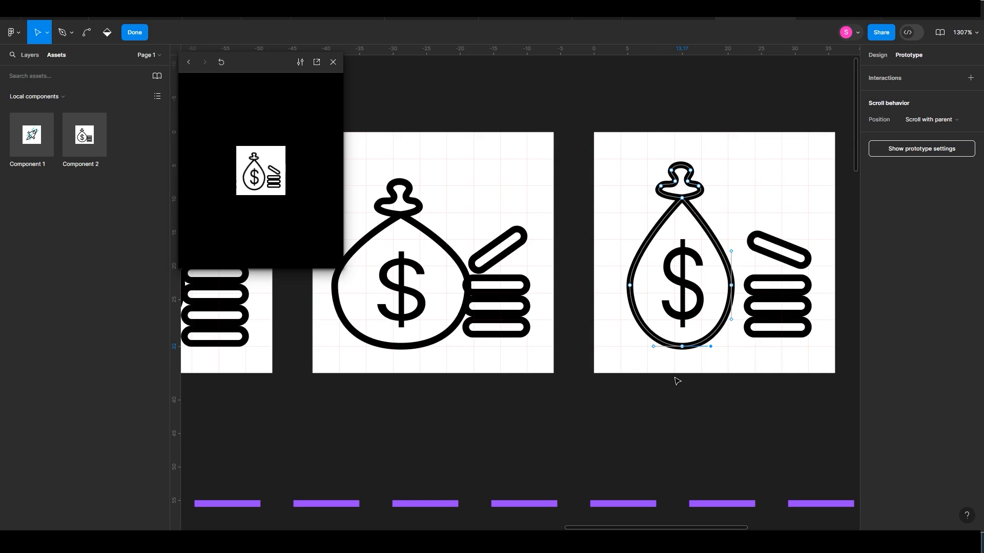
# Step: Undo the money03 bag's outline changes and leave vector editing
pyautogui.moveTo(701, 373); pyautogui.dragTo(632, 374)
pyautogui.moveTo(566, 381); pyautogui.dragTo(588, 378)
pyautogui.hotkey('ctrl', 'z')
pyautogui.hotkey('ctrl', 'z')
pyautogui.hotkey('ctrl', 'z')
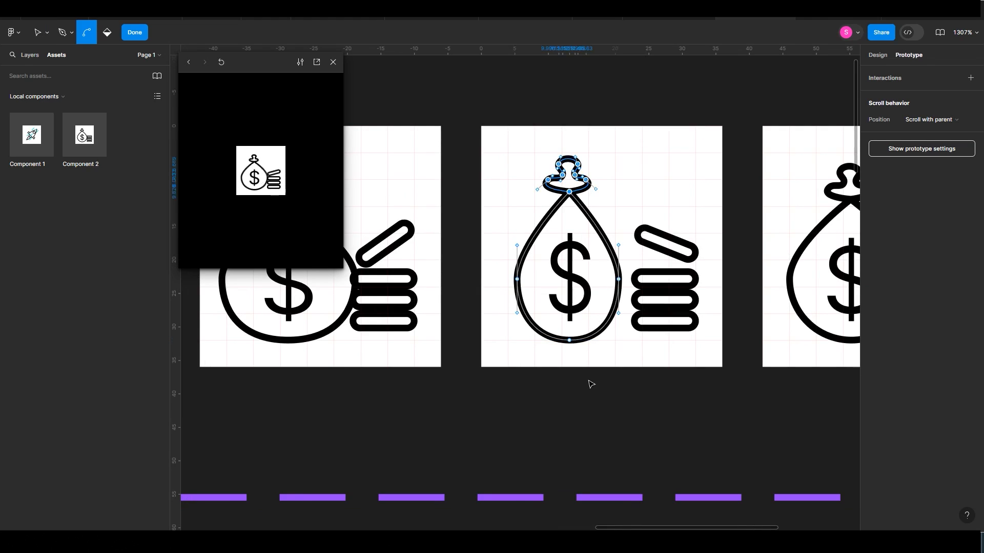
pyautogui.doubleClick(596, 397)
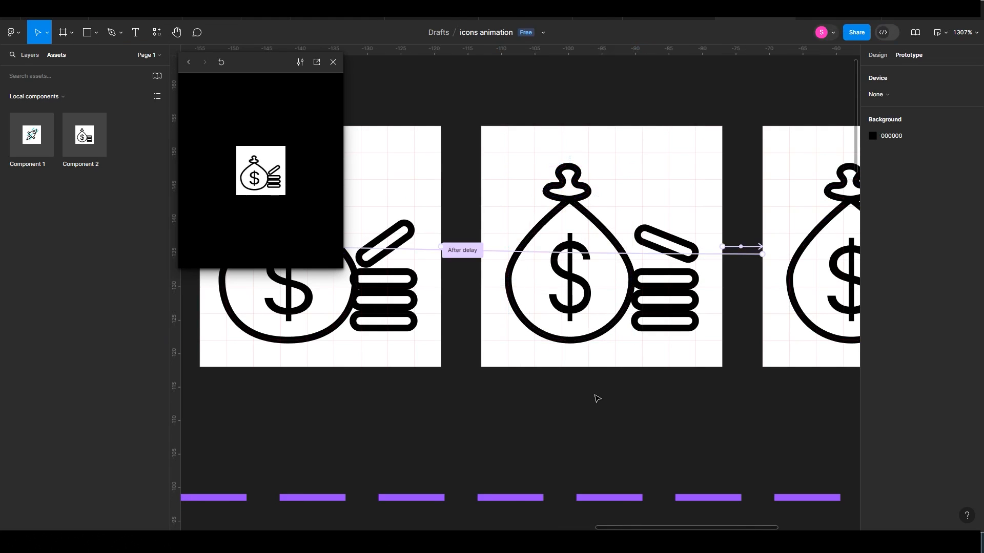
# Step: Close the preview and reposition the empty Frame 3 below the Component 2 set
pyautogui.click(333, 62)
pyautogui.hotkey('ctrl', '-')
pyautogui.hotkey('ctrl', '-')
pyautogui.hotkey('ctrl', '-')
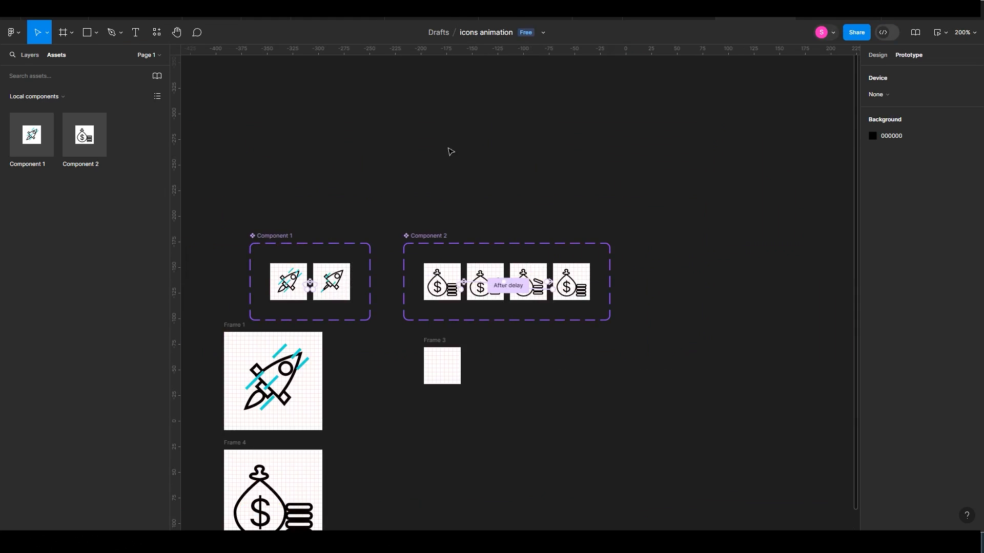
pyautogui.moveTo(404, 190); pyautogui.dragTo(398, 83)
pyautogui.click(419, 241)
pyautogui.moveTo(419, 239); pyautogui.dragTo(418, 303)
pyautogui.click(471, 268)
pyautogui.press('z')
pyautogui.moveTo(395, 226); pyautogui.dragTo(482, 294)
pyautogui.moveTo(246, 107); pyautogui.dragTo(611, 442)
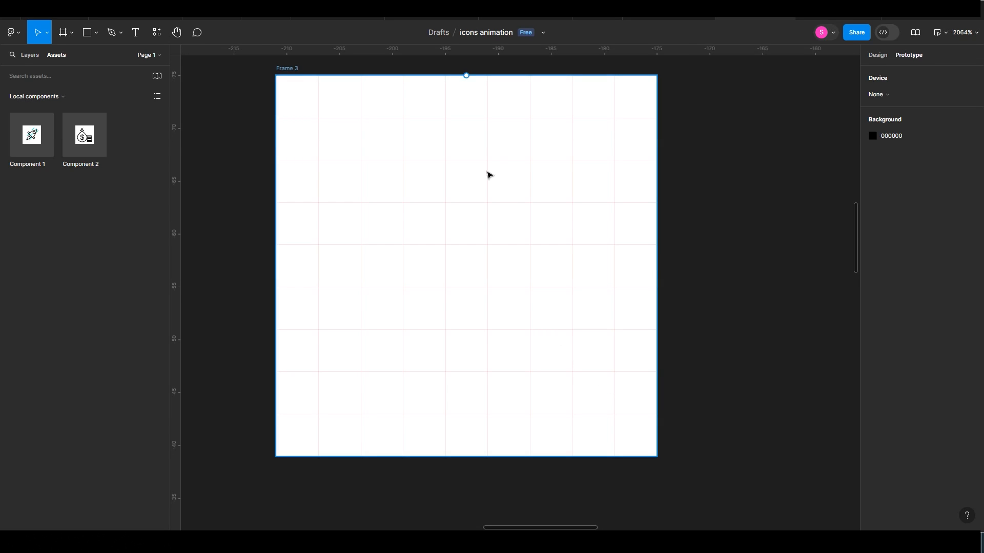
# Step: Draw a rectangle in Frame 3 and resize it along the grid to 20 × 20 at X 8, Y 8
pyautogui.click(96, 33)
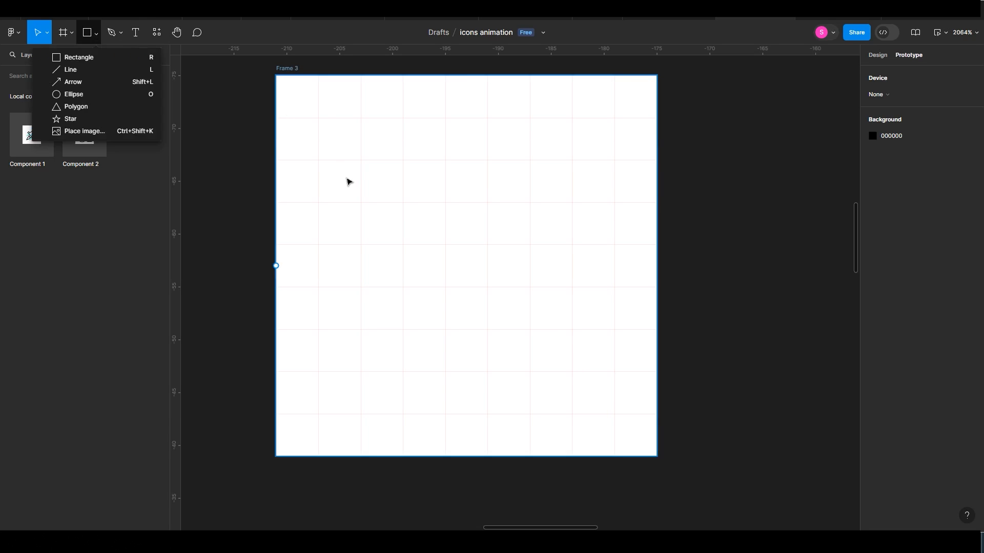
pyautogui.click(79, 57)
pyautogui.moveTo(361, 160)
pyautogui.mouseDown()
pyautogui.moveTo(567, 370)
pyautogui.moveTo(608, 368)
pyautogui.moveTo(614, 413)
pyautogui.mouseUp()
pyautogui.moveTo(359, 160); pyautogui.dragTo(317, 159)
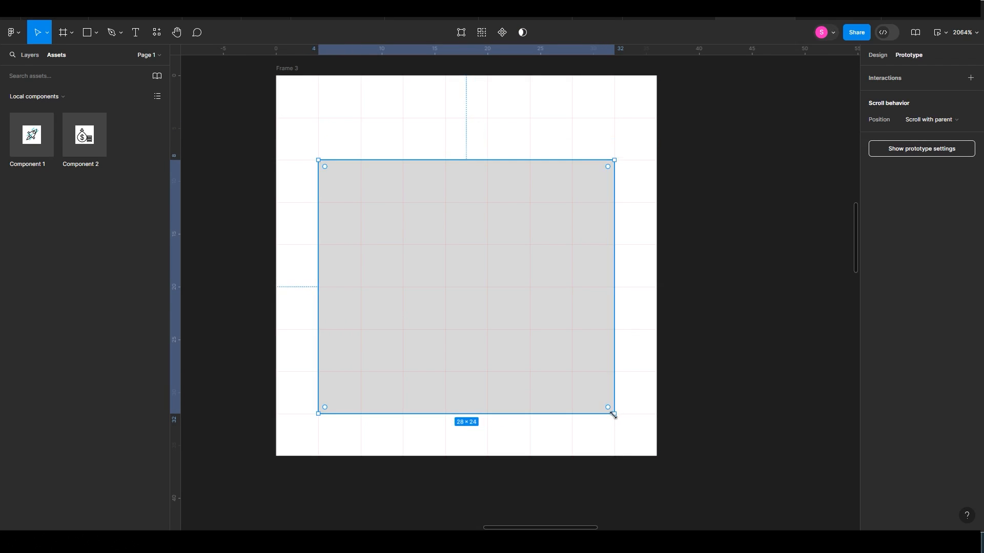
pyautogui.moveTo(588, 412); pyautogui.dragTo(588, 371)
pyautogui.moveTo(615, 318); pyautogui.dragTo(572, 317)
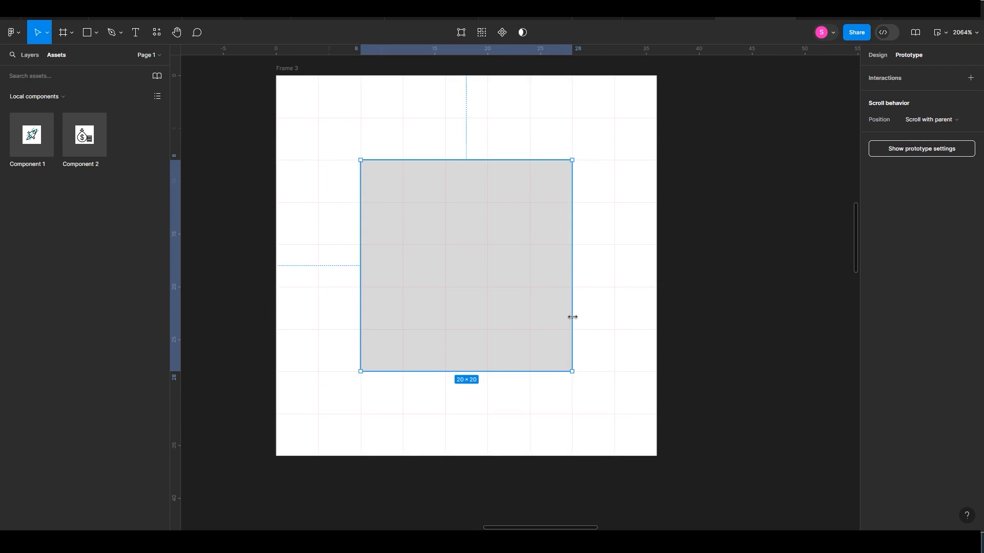
# Step: Remove the square's fill and give it a centered 000000 stroke with a weight of 1
pyautogui.click(878, 55)
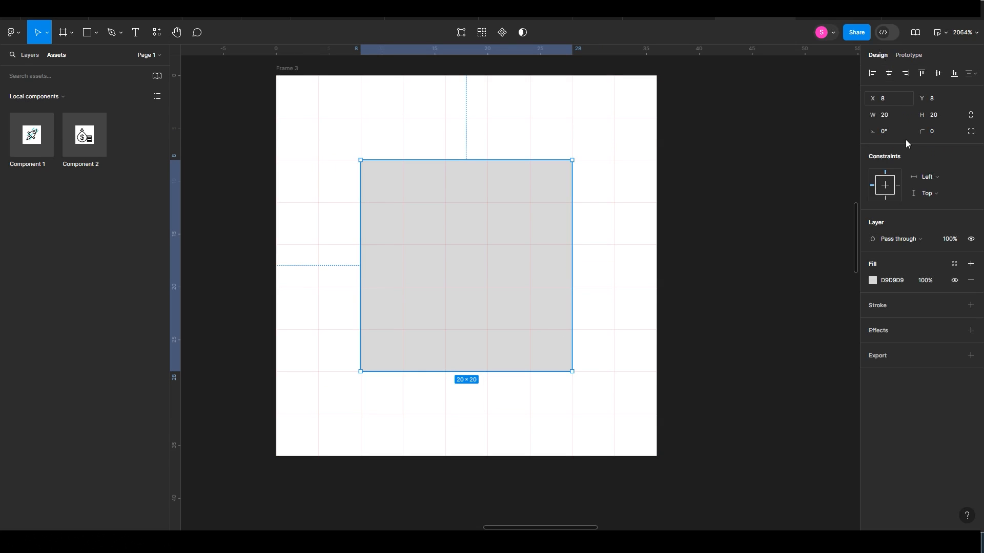
pyautogui.click(970, 281)
pyautogui.click(970, 289)
pyautogui.click(891, 321)
pyautogui.click(896, 323)
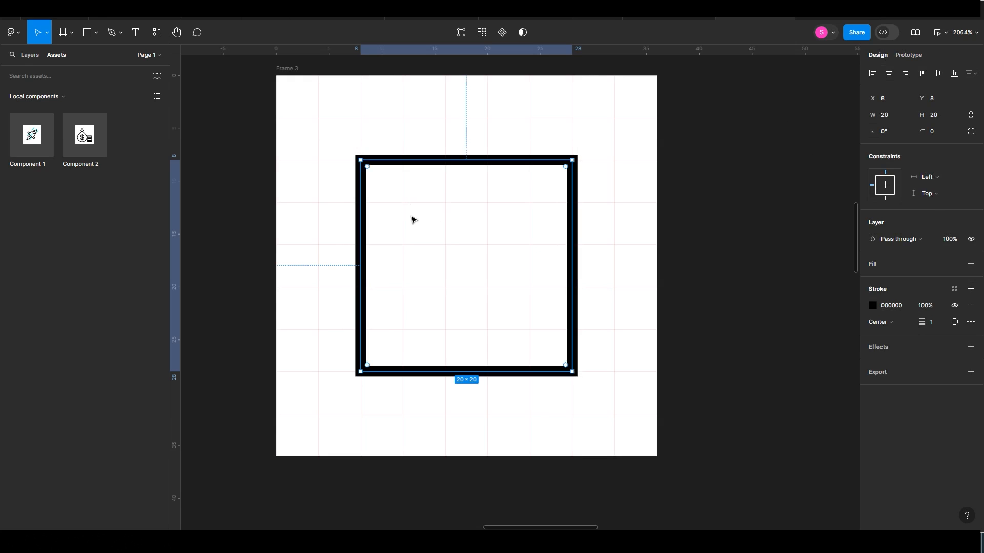
# Step: Draw a 20-wide 000000 divider line across the square, lower it to Y 14.62, and add short vertical binding lines on the upper edge
pyautogui.press('l')
pyautogui.moveTo(361, 202); pyautogui.dragTo(572, 201)
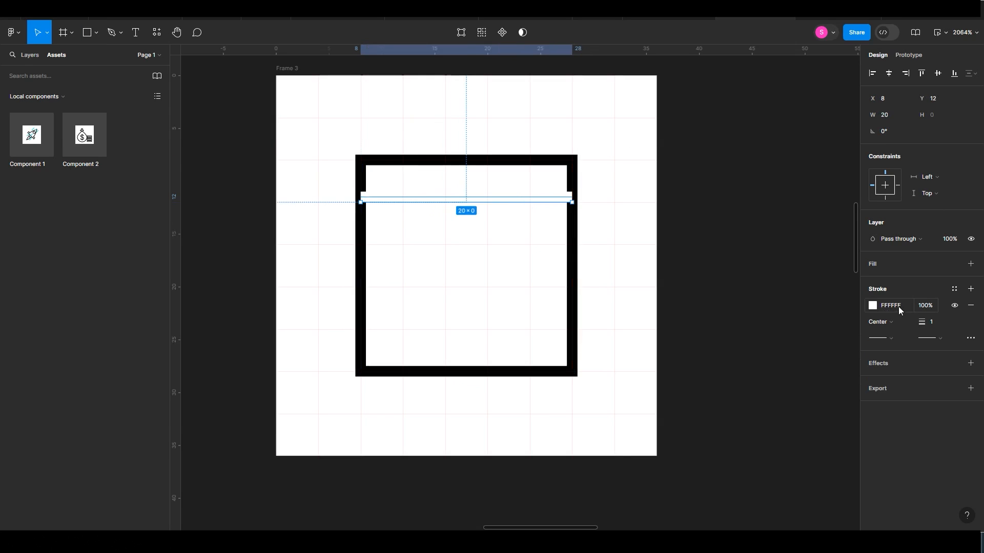
pyautogui.write('000000')
pyautogui.press('Return')
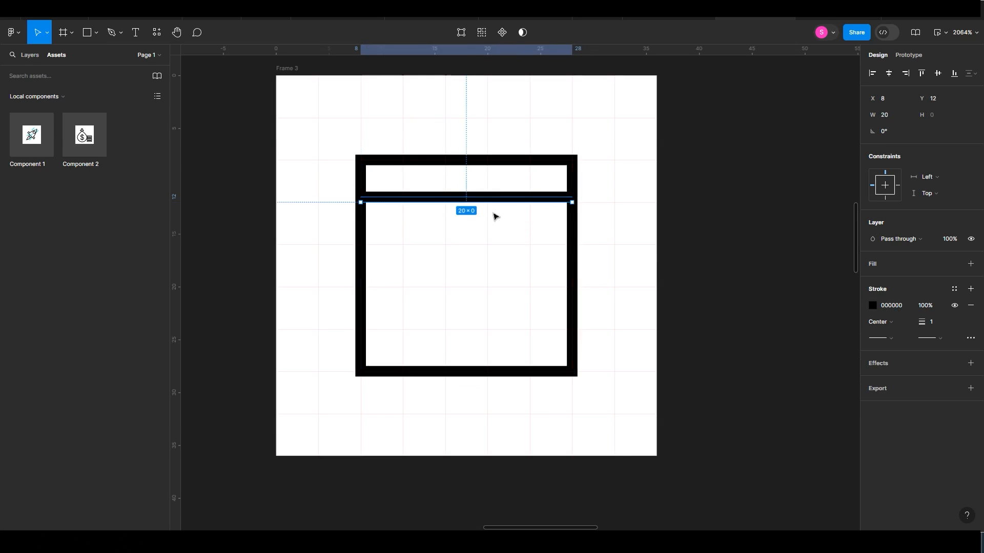
pyautogui.moveTo(454, 199); pyautogui.dragTo(461, 231)
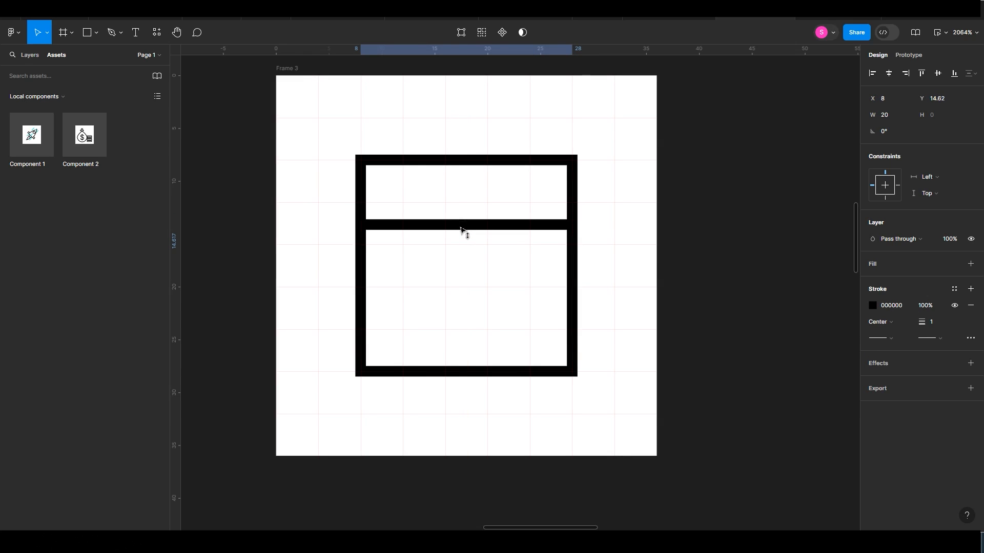
pyautogui.press('l')
pyautogui.moveTo(403, 137)
pyautogui.mouseDown()
pyautogui.moveTo(403, 189)
pyautogui.moveTo(532, 176)
pyautogui.mouseUp()
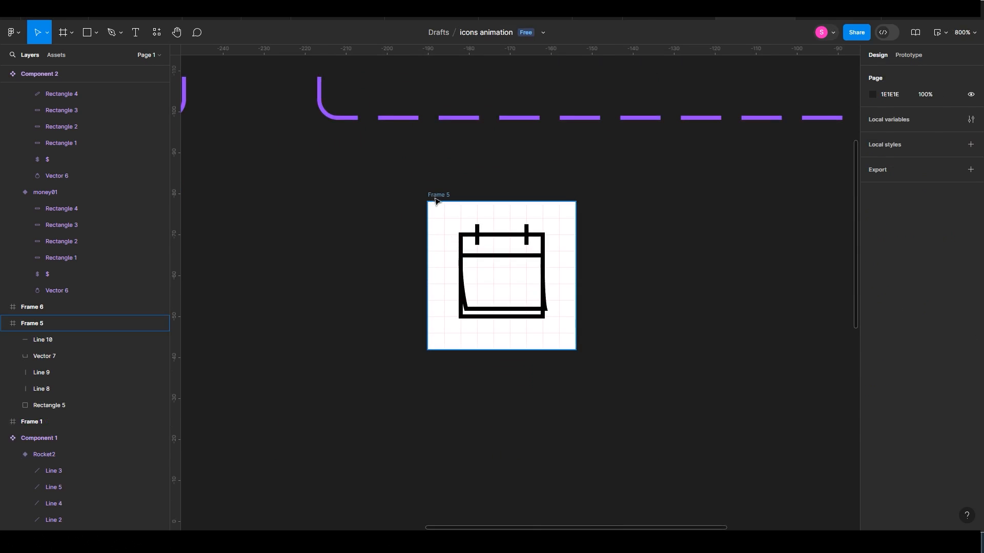
# Step: Rename the calendar icon's frame as calendar1 and duplicate it alongside as calendar2
pyautogui.doubleClick(433, 197)
pyautogui.write('calendar1')
pyautogui.press('Return')
pyautogui.hotkey('ctrl', 'd')
pyautogui.moveTo(668, 193); pyautogui.dragTo(522, 199)
pyautogui.scroll(5, 564, 416)
pyautogui.press('Return')
pyautogui.click(551, 375)
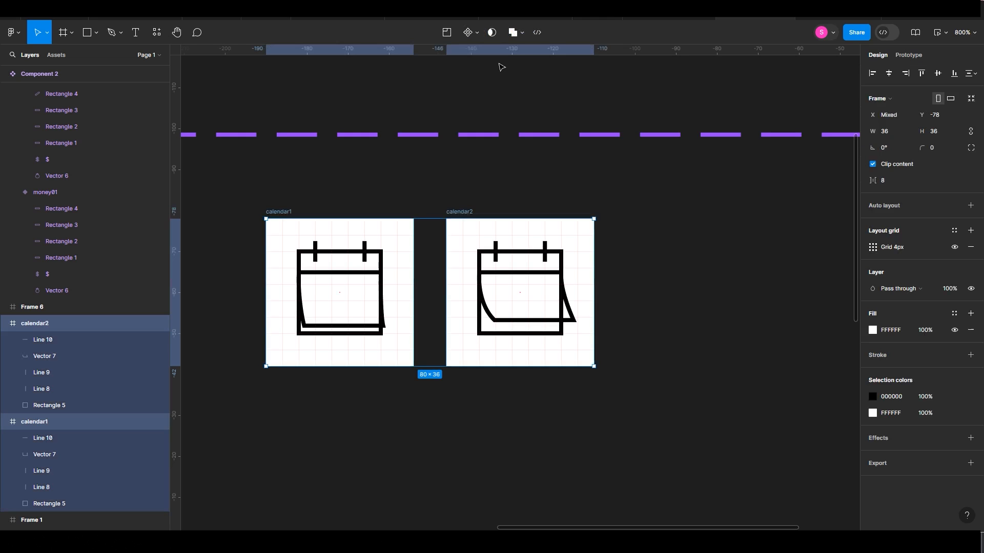
# Step: Combine calendar1 and calendar2 into a component set and rename it Calendar
pyautogui.click(470, 33)
pyautogui.click(472, 82)
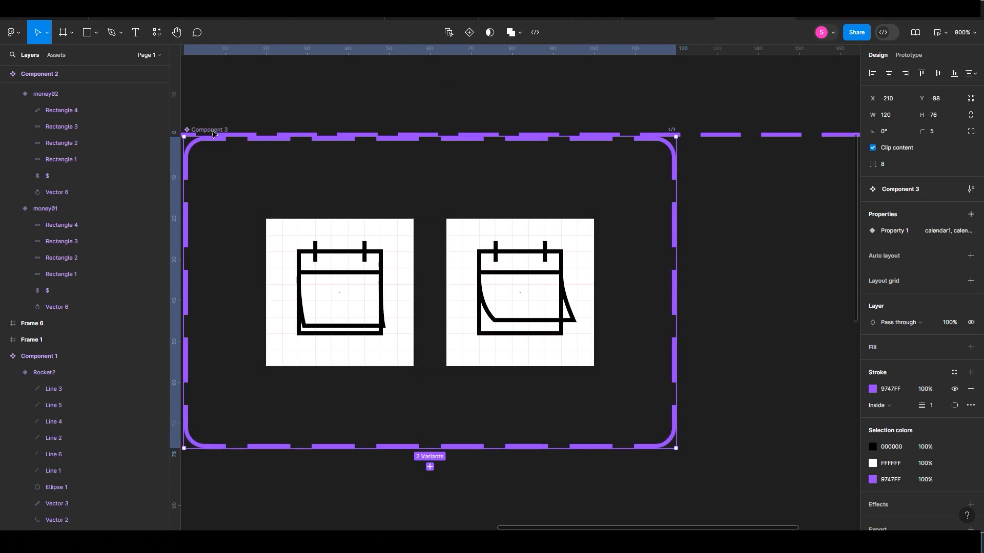
pyautogui.doubleClick(213, 134)
pyautogui.write('Cale')
pyautogui.press('Return')
# Step: Link calendar1 to calendar2 with a Smart animate change triggered after a delay
pyautogui.click(416, 310)
pyautogui.click(908, 54)
pyautogui.moveTo(470, 354); pyautogui.dragTo(543, 354)
pyautogui.click(467, 507)
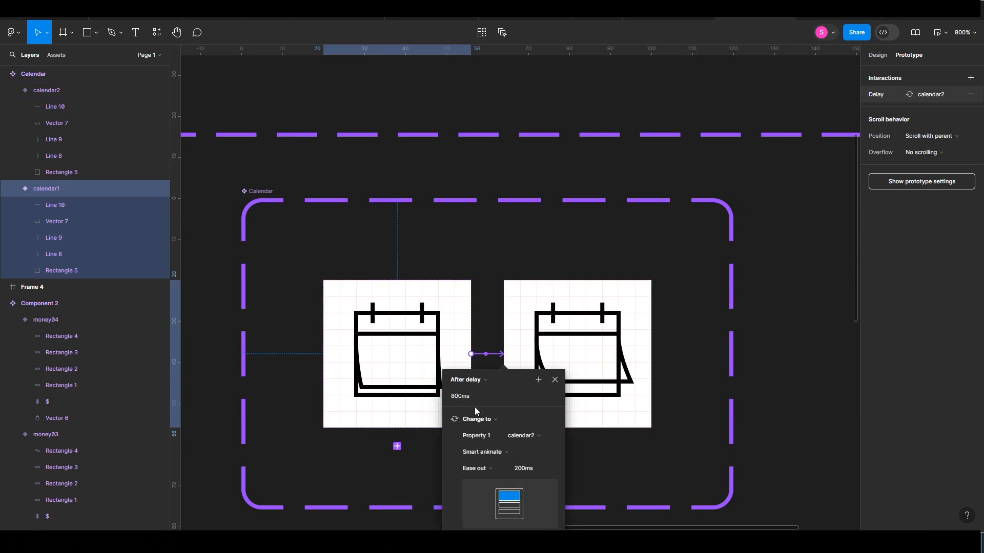
pyautogui.click(477, 398)
pyautogui.write('1')
# Step: Link calendar2 back to calendar1 after a 20 ms delay, using Smart animate with Ease out over 100 ms
pyautogui.click(490, 359)
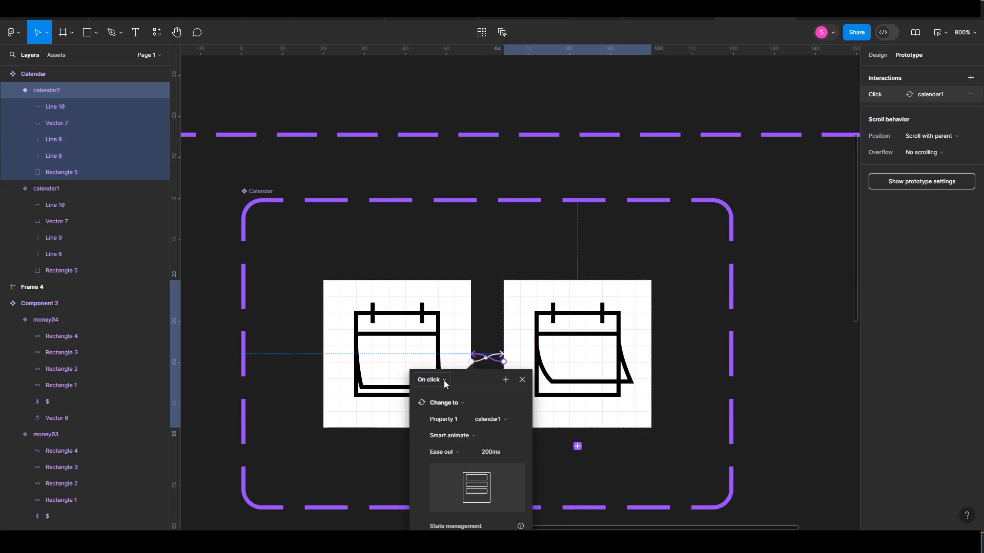
pyautogui.click(444, 381)
pyautogui.click(442, 507)
pyautogui.click(448, 393)
pyautogui.write('20')
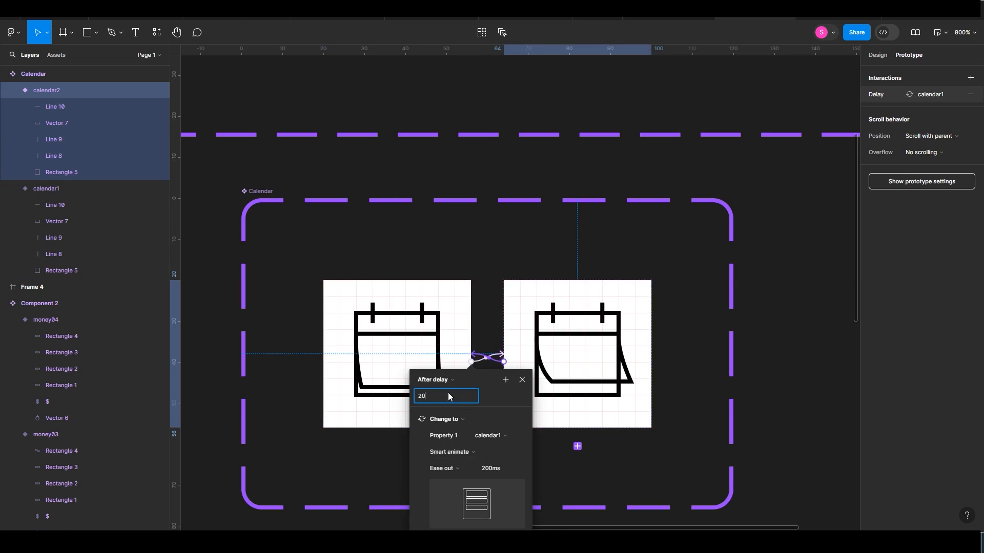
pyautogui.click(491, 468)
pyautogui.write('100')
pyautogui.press('Return')
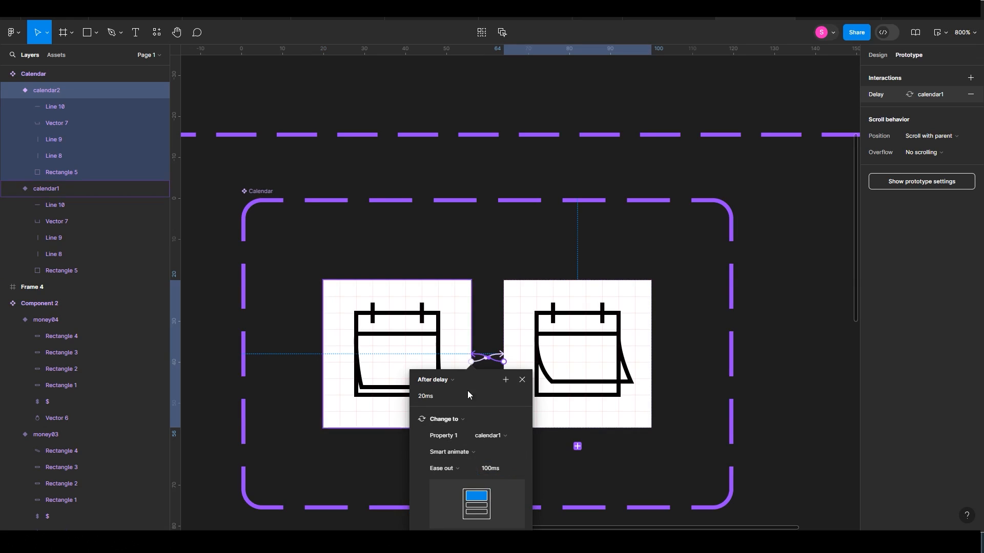
# Step: Adjust the calendar1-to-calendar2 transition to a 20 ms delay with Ease in over 100 ms
pyautogui.click(479, 360)
pyautogui.click(489, 461)
pyautogui.click(504, 389)
pyautogui.click(266, 221)
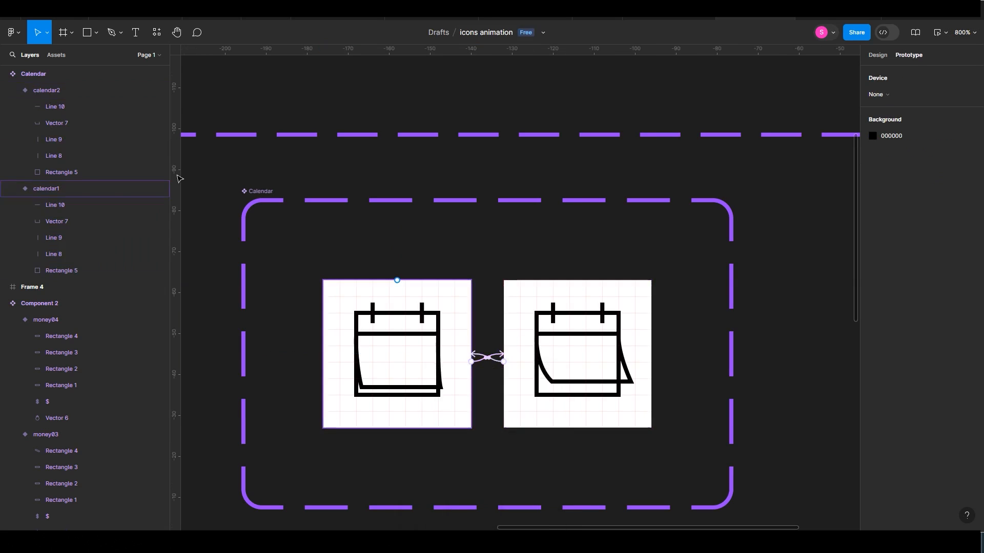
# Step: Place an instance of the Calendar component on the canvas below its component set
pyautogui.click(57, 55)
pyautogui.moveTo(38, 154); pyautogui.dragTo(817, 446)
pyautogui.hotkey('ctrl', '-')
pyautogui.hotkey('ctrl', '-')
pyautogui.moveTo(595, 332); pyautogui.dragTo(516, 413)
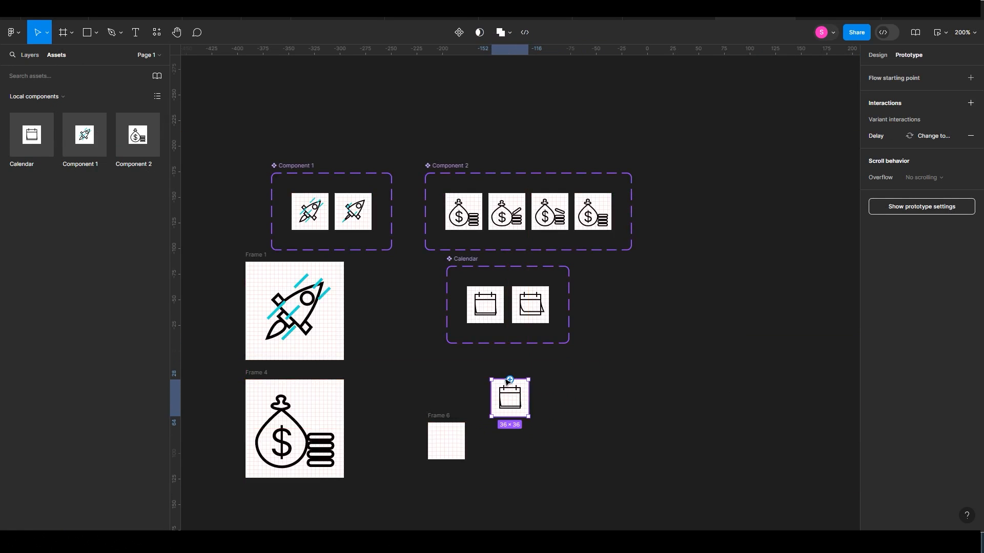
# Step: Scale the Calendar instance proportionally to 96 × 96
pyautogui.hotkey('shift', '2')
pyautogui.press('k')
pyautogui.click(929, 227)
pyautogui.write('96')
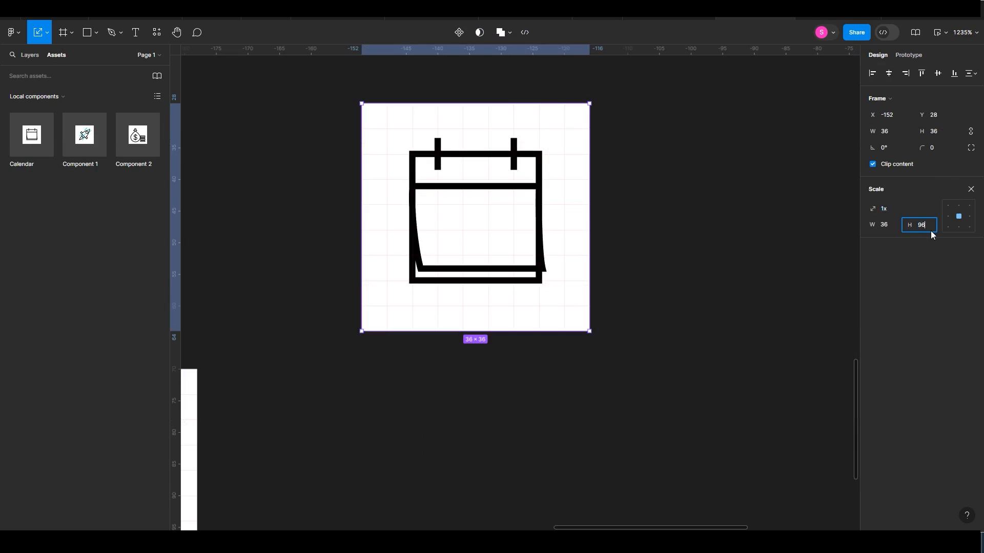
pyautogui.press('Return')
pyautogui.press('v')
# Step: Wrap the enlarged Calendar instance in its own frame at X -155, Y 10 and open its prototype preview
pyautogui.hotkey('ctrl', '-')
pyautogui.hotkey('ctrl', '-')
pyautogui.moveTo(472, 184); pyautogui.dragTo(501, 213)
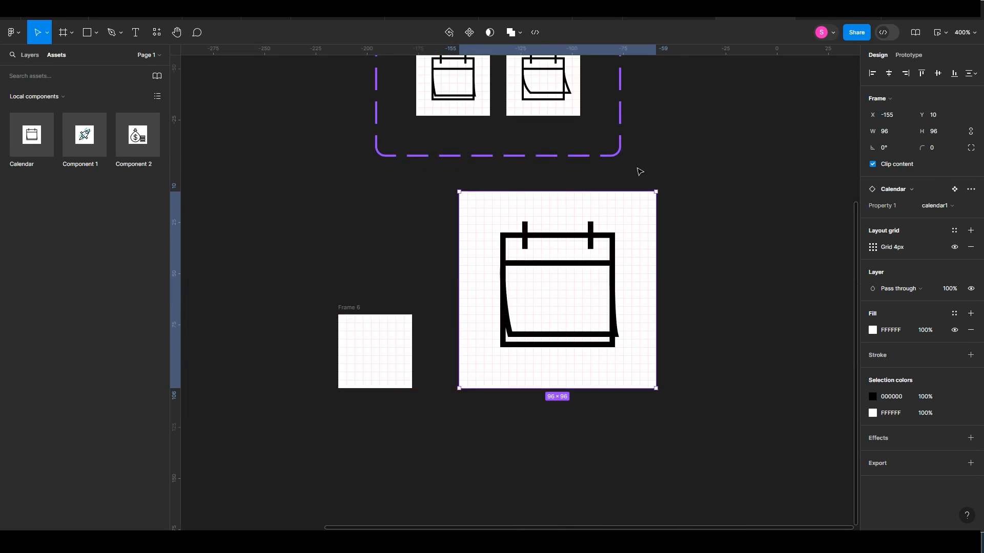
pyautogui.hotkey('ctrl', 'alt', 'b')
pyautogui.click(935, 32)
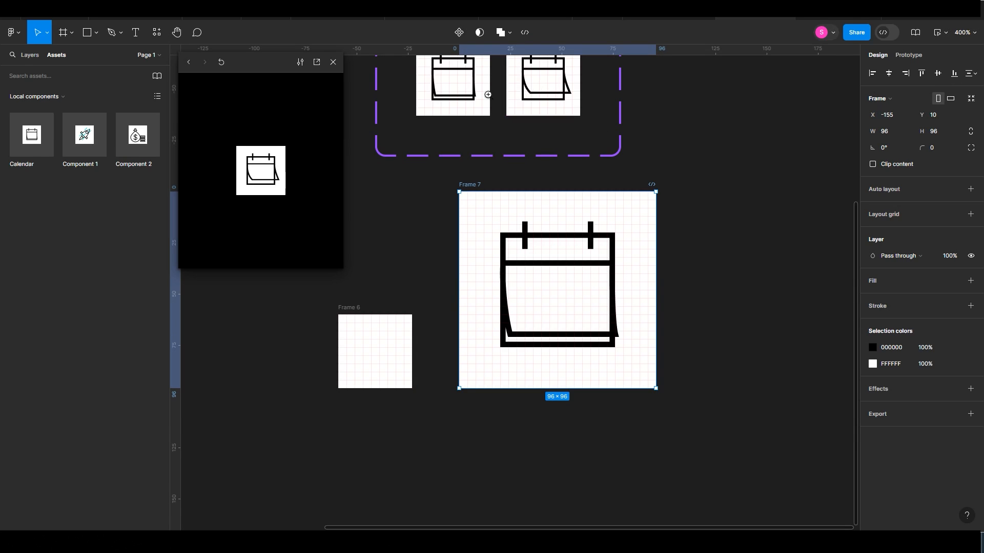
# Step: Replace the page outline vector in calendar2 with a copy of the one from calendar1
pyautogui.scroll(5, 488, 94)
pyautogui.moveTo(479, 125); pyautogui.dragTo(558, 195)
pyautogui.doubleClick(531, 251)
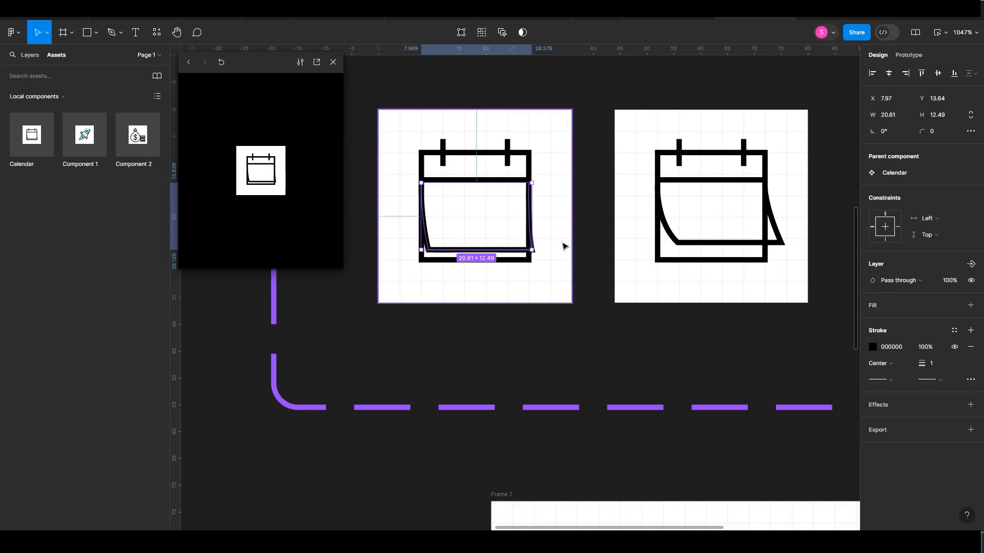
pyautogui.doubleClick(666, 228)
pyautogui.hotkey('ctrl', 'shift', 'r')
pyautogui.click(641, 330)
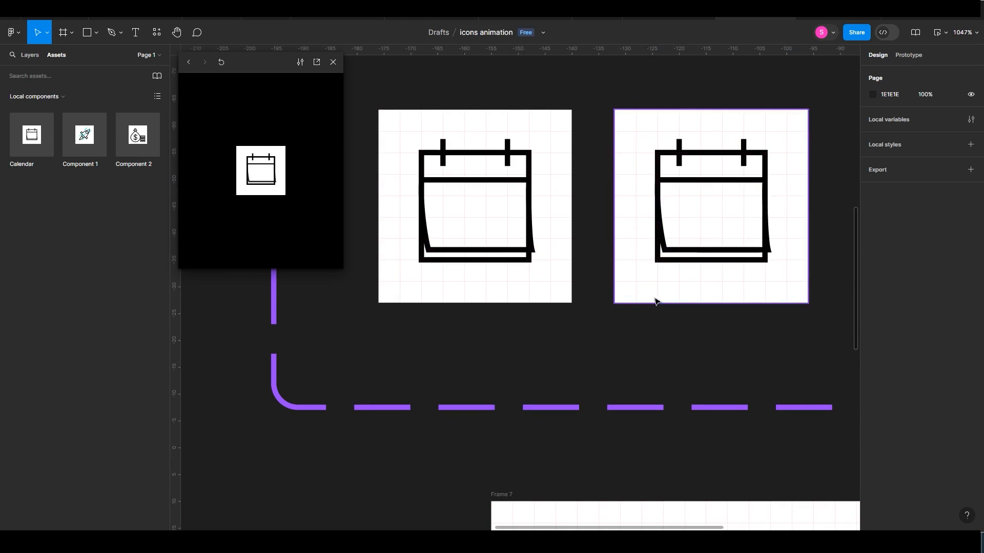
# Step: Swing out the page vector in calendar2 by moving its two lower points sideways and up to Y 24.81
pyautogui.hscroll(3, 640, 297)
pyautogui.doubleClick(668, 257)
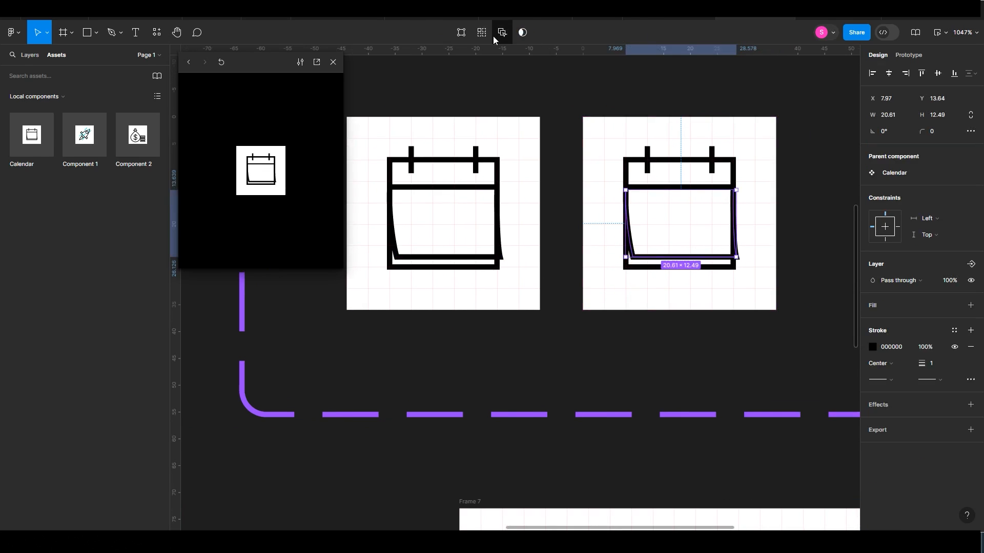
pyautogui.press('Return')
pyautogui.moveTo(616, 244); pyautogui.dragTo(748, 255)
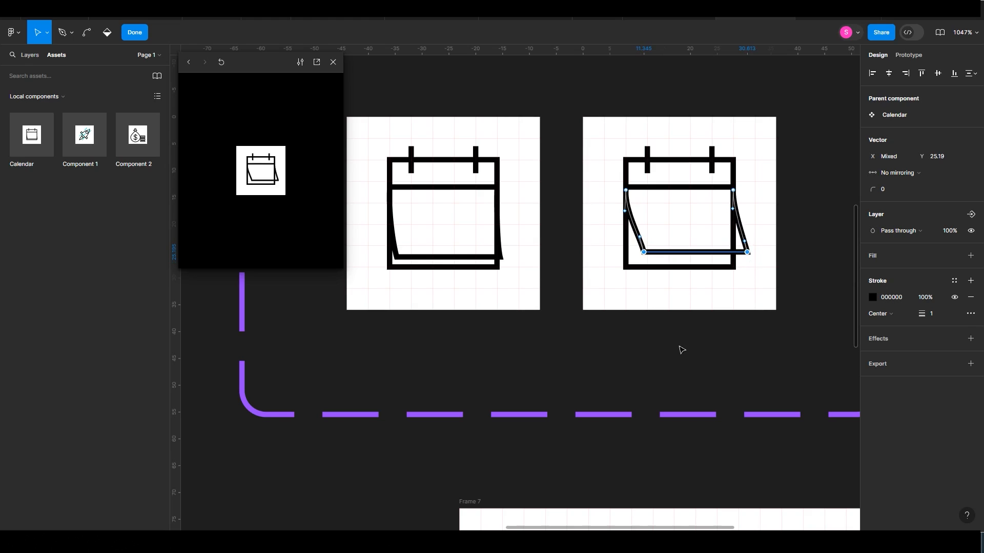
pyautogui.moveTo(747, 255); pyautogui.dragTo(755, 253)
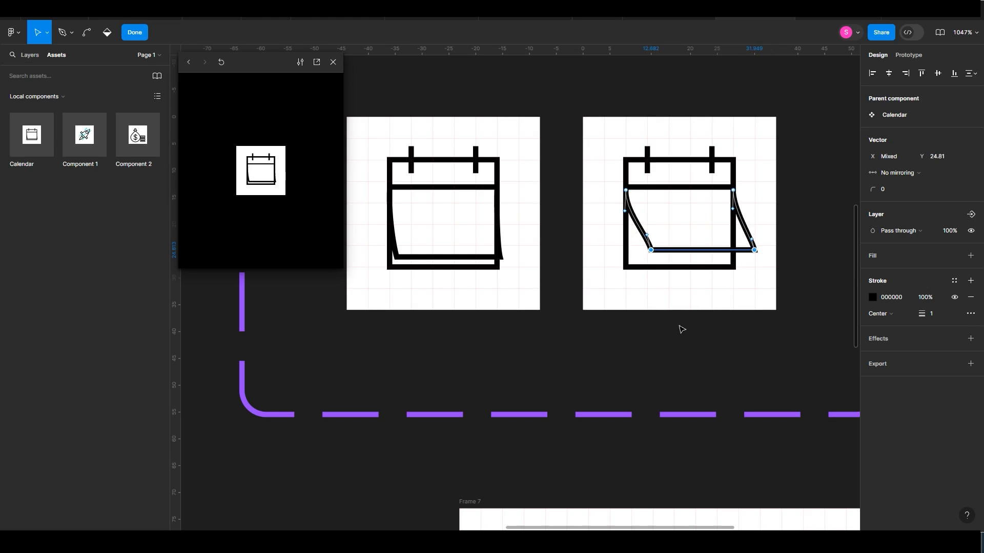
pyautogui.doubleClick(644, 328)
# Step: Set the calendar1-to-calendar2 transition's animation duration to 200 ms
pyautogui.click(538, 288)
pyautogui.click(561, 272)
pyautogui.click(908, 55)
pyautogui.click(571, 216)
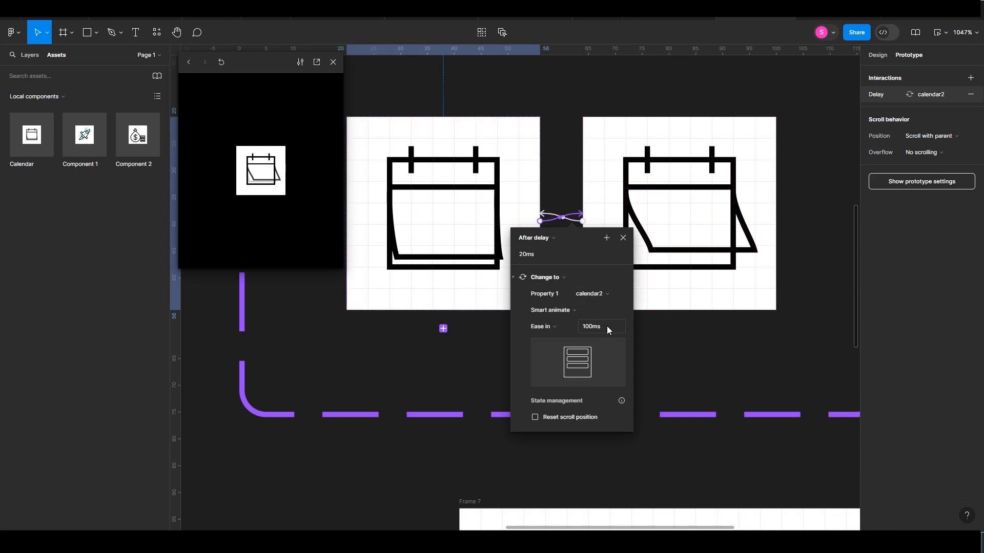
pyautogui.write('200')
pyautogui.press('Return')
# Step: Try a 200 ms duration for the calendar2-to-calendar1 transition and undo it
pyautogui.click(576, 225)
pyautogui.write('200')
pyautogui.press('Return')
pyautogui.click(365, 368)
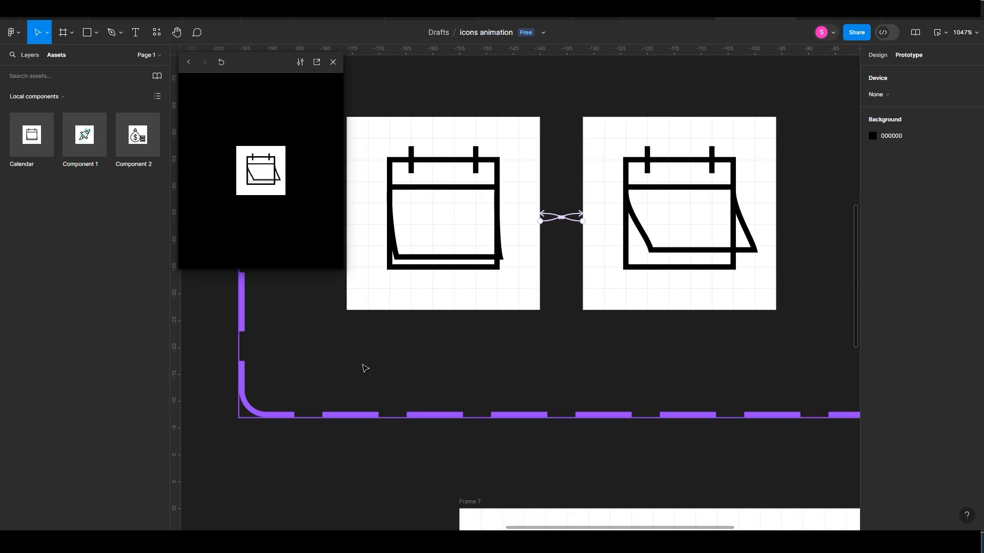
pyautogui.hotkey('ctrl', 'z')
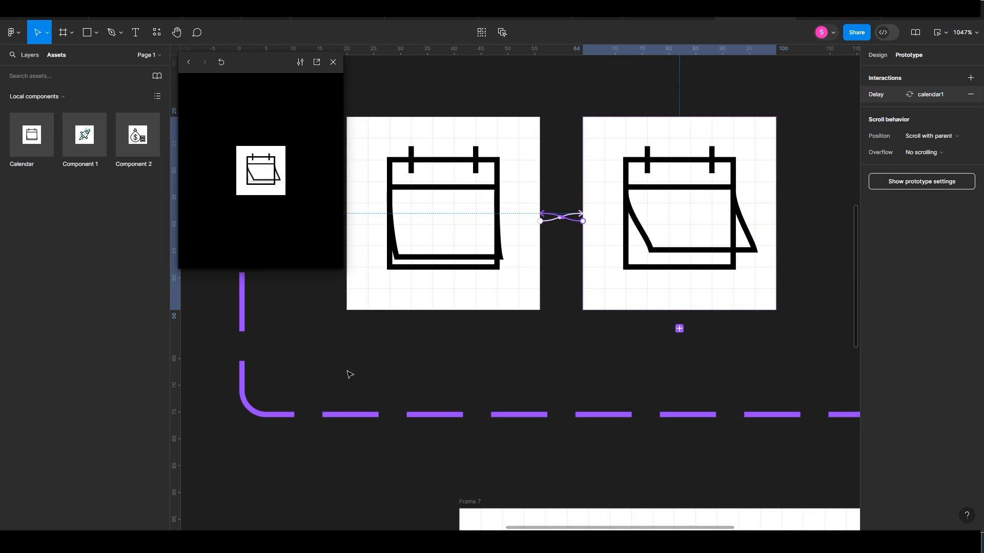
# Step: Try delays of 10, 30 and 100 ms on the calendar2-to-calendar1 transition while watching the preview
pyautogui.click(554, 221)
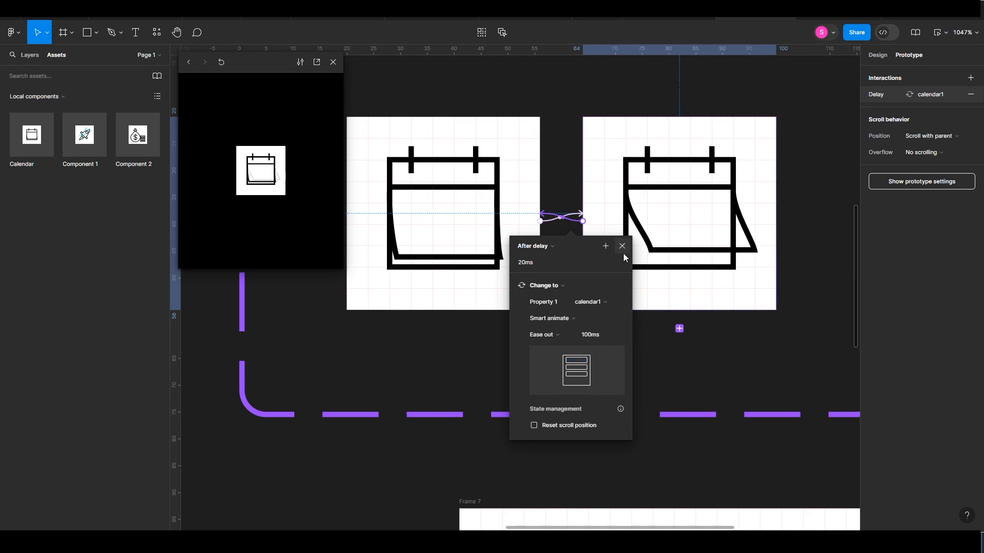
pyautogui.click(538, 264)
pyautogui.write('10')
pyautogui.press('Return')
pyautogui.click(539, 262)
pyautogui.write('30')
pyautogui.press('Return')
pyautogui.click(539, 262)
pyautogui.write('100')
pyautogui.press('Return')
# Step: Set the calendar2-to-calendar1 delay to 20 ms and close the preview
pyautogui.click(545, 263)
pyautogui.write('20')
pyautogui.press('Return')
pyautogui.click(425, 367)
pyautogui.click(333, 62)
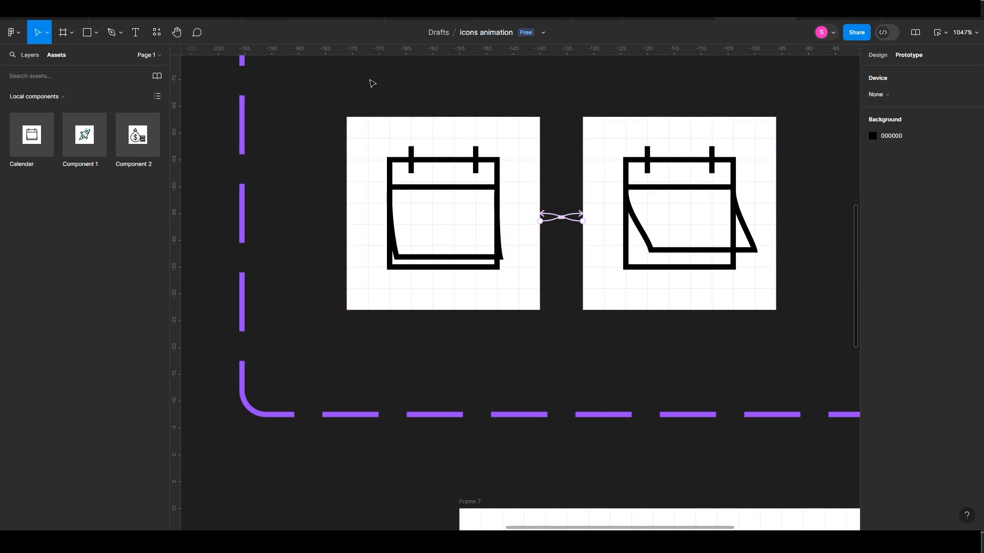
# Step: Arrange the Component 1, Component 2 and Calendar sets in one evenly spaced row, left-aligned above the large frames
pyautogui.hotkey('shift', '0')
pyautogui.moveTo(525, 309); pyautogui.dragTo(403, 378)
pyautogui.click(485, 382)
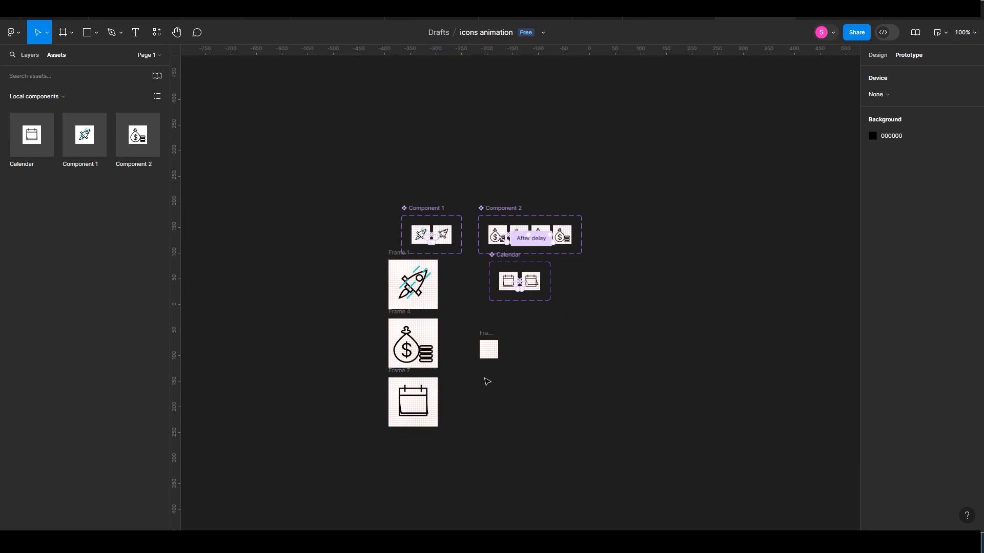
pyautogui.moveTo(489, 338); pyautogui.dragTo(521, 322)
pyautogui.moveTo(508, 255); pyautogui.dragTo(607, 208)
pyautogui.keyDown('shift'); pyautogui.click(505, 209); pyautogui.keyUp('shift')
pyautogui.keyDown('shift'); pyautogui.click(429, 209); pyautogui.keyUp('shift')
pyautogui.hotkey('alt', 'shift', 'h')
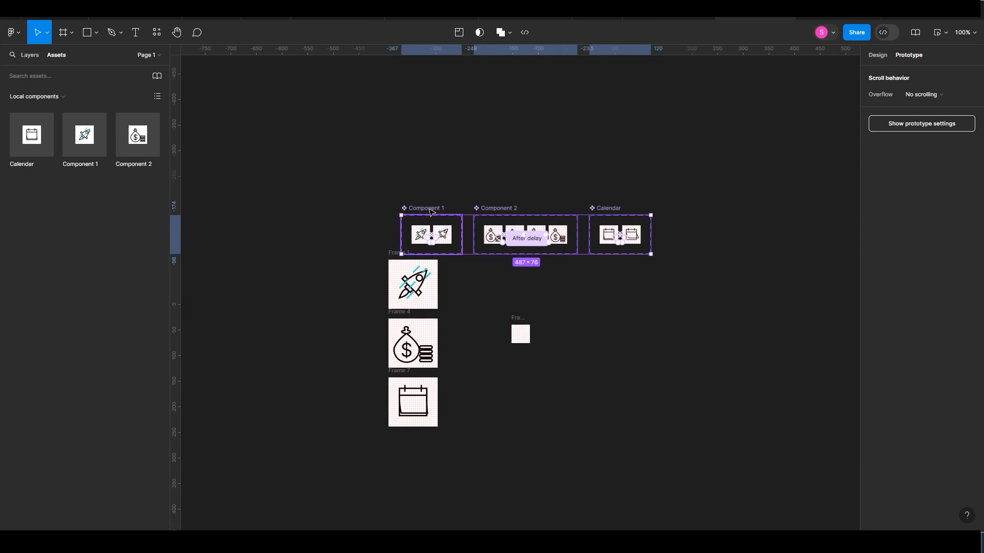
pyautogui.moveTo(431, 210); pyautogui.dragTo(418, 210)
# Step: Place the blank 36 px frame beneath the Component 2 set and duplicate it directly below
pyautogui.click(512, 270)
pyautogui.moveTo(517, 314); pyautogui.dragTo(478, 265)
pyautogui.moveTo(479, 267); pyautogui.dragTo(483, 310)
pyautogui.click(520, 300)
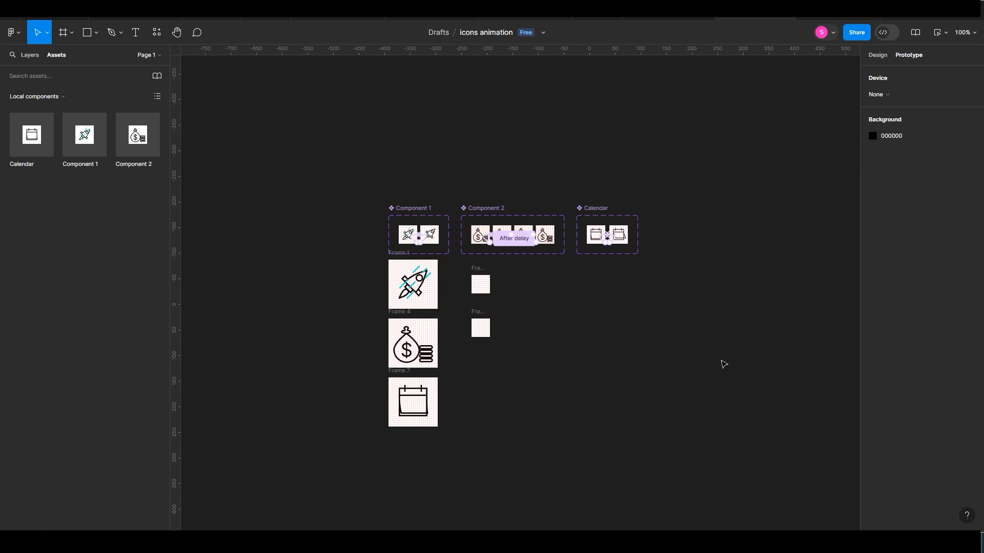
pyautogui.click(854, 542)
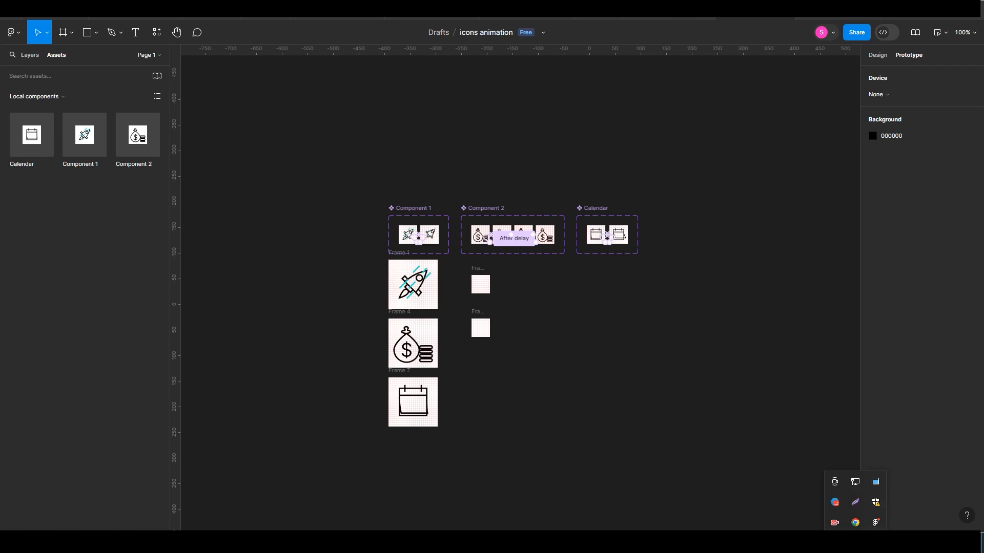
pyautogui.click(747, 395)
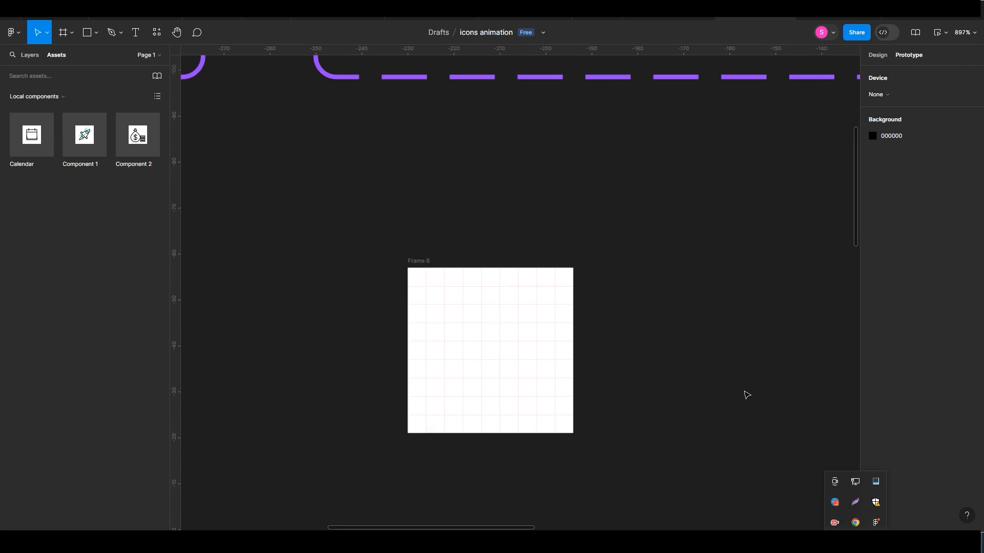
# Step: Draw a 20 × 24 rectangle inside Frame 6, placed at X 4 and Y 4
pyautogui.click(471, 242)
pyautogui.moveTo(279, 130); pyautogui.dragTo(687, 426)
pyautogui.press('r')
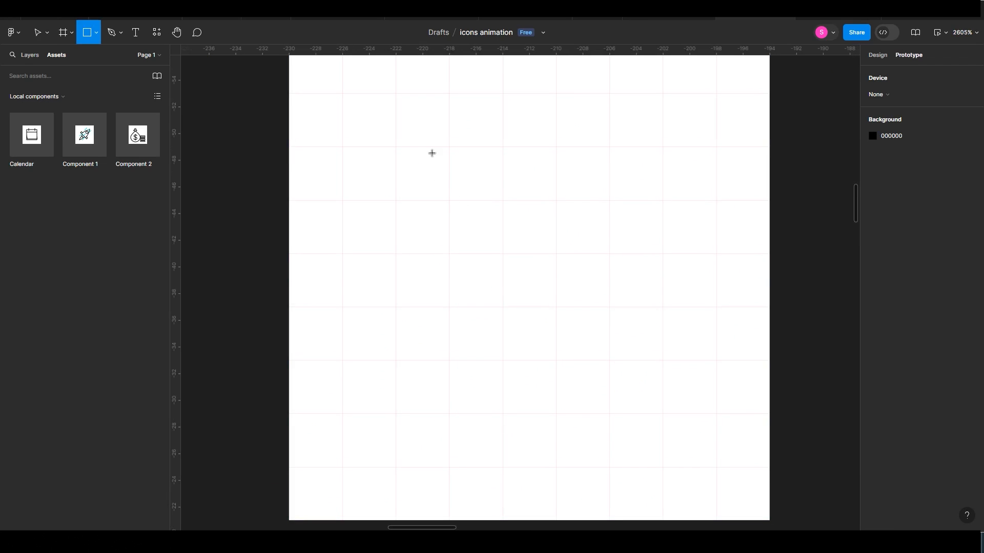
pyautogui.moveTo(395, 93)
pyautogui.mouseDown()
pyautogui.moveTo(681, 461)
pyautogui.moveTo(663, 413)
pyautogui.mouseUp()
pyautogui.moveTo(624, 371); pyautogui.dragTo(565, 369)
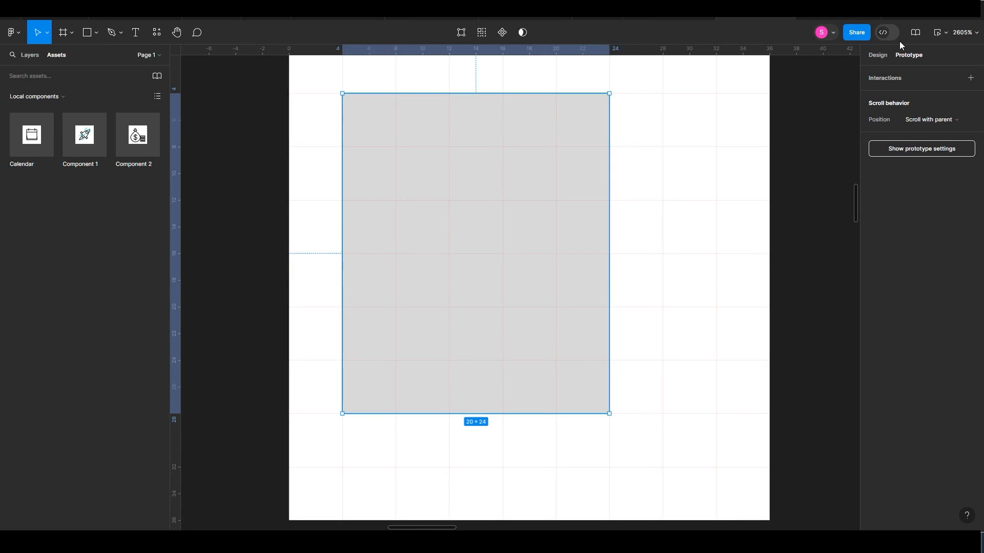
# Step: Remove the rectangle's fill and give it a black stroke of 1 px, aligned to the centre
pyautogui.click(877, 55)
pyautogui.click(970, 280)
pyautogui.click(971, 289)
pyautogui.click(892, 321)
pyautogui.click(896, 311)
pyautogui.scroll(3, 584, 255)
pyautogui.scroll(-1, 586, 213)
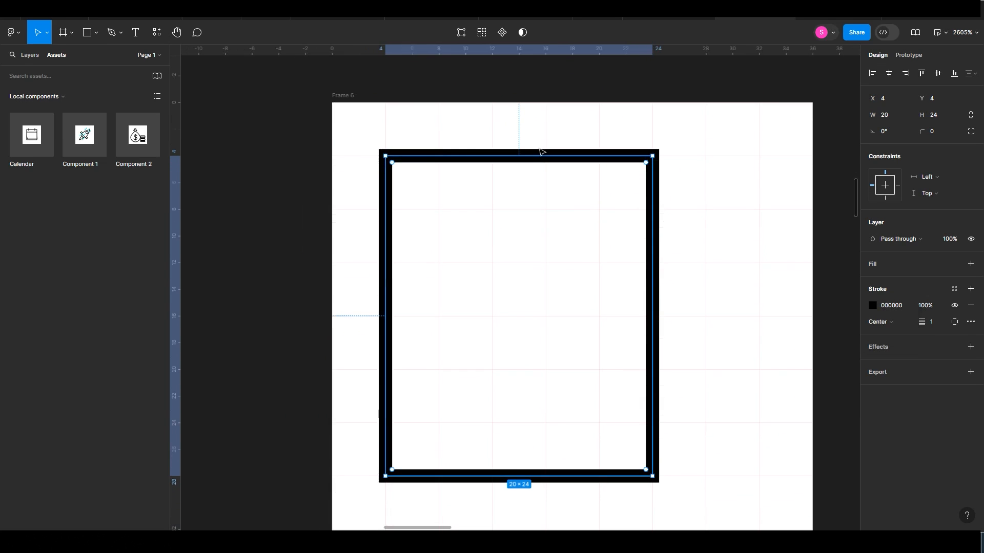
# Step: Draw a short vertical line across the notebook's top edge and repeat it at 4 px intervals as four binding marks
pyautogui.press('l')
pyautogui.moveTo(443, 132)
pyautogui.mouseDown()
pyautogui.moveTo(443, 180)
pyautogui.moveTo(500, 176)
pyautogui.moveTo(441, 177)
pyautogui.moveTo(465, 159)
pyautogui.moveTo(549, 146)
pyautogui.mouseUp()
pyautogui.hotkey('ctrl', 'd')
pyautogui.click(548, 236)
pyautogui.moveTo(538, 257); pyautogui.dragTo(550, 229)
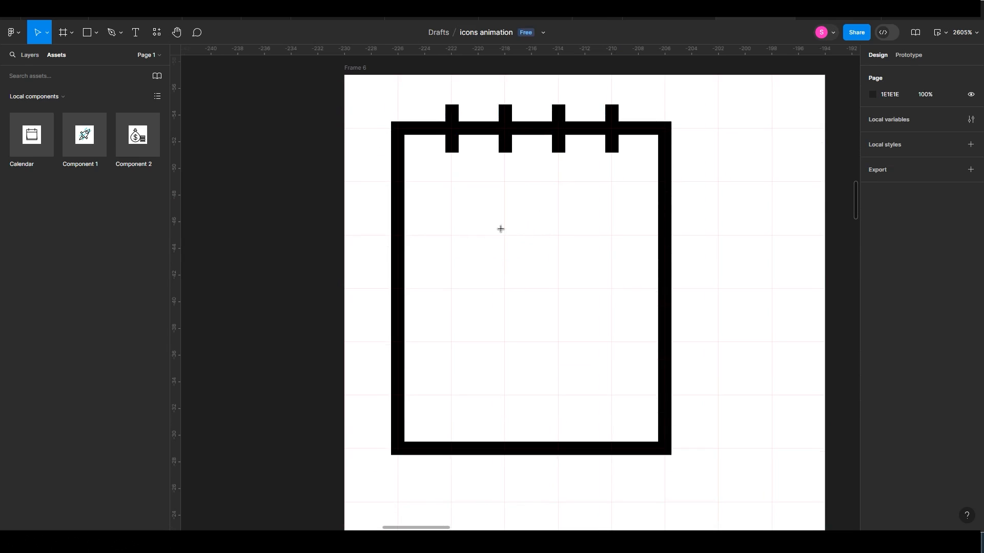
# Step: Draw a horizontal line about 12.4 px long inside the notebook and duplicate it downward at about 4 px intervals into four ruled lines
pyautogui.press('l')
pyautogui.moveTo(447, 187)
pyautogui.mouseDown()
pyautogui.moveTo(617, 186)
pyautogui.moveTo(586, 191)
pyautogui.moveTo(586, 248)
pyautogui.mouseUp()
pyautogui.hotkey('ctrl', 'd')
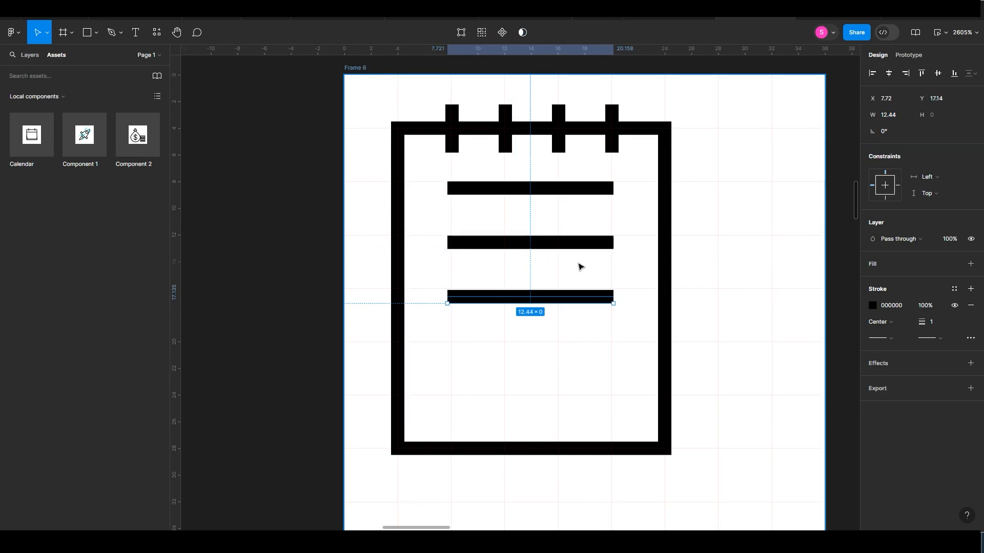
pyautogui.hotkey('ctrl', 'd')
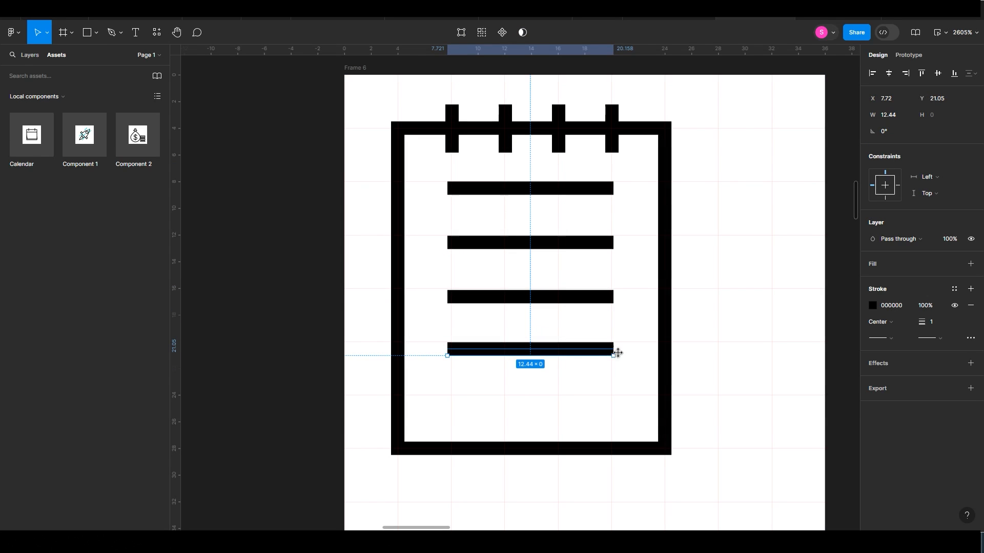
pyautogui.click(701, 300)
pyautogui.moveTo(699, 296); pyautogui.dragTo(590, 304)
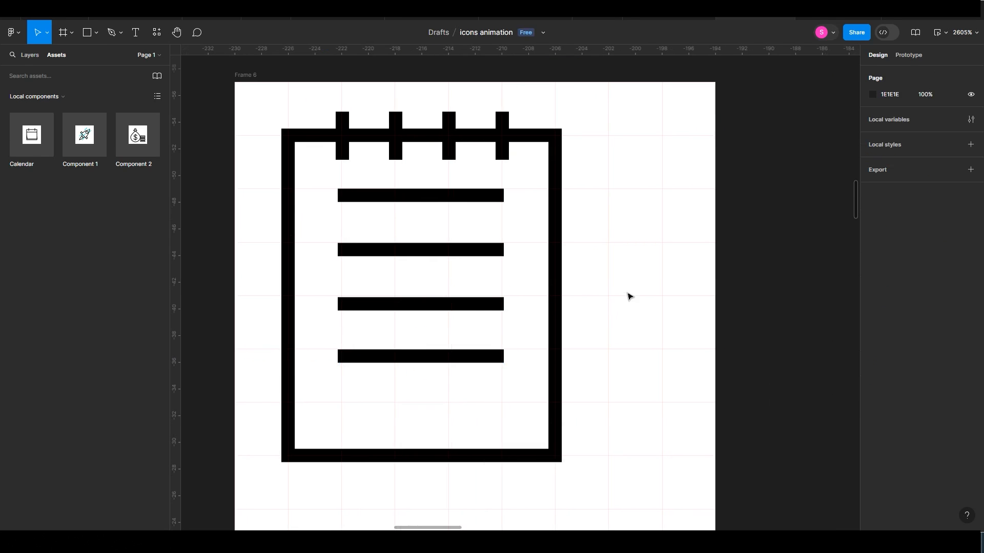
# Step: Draw a closed pencil outline with a pointed tip beside the notebook using the Pen tool, about 4 × 16 px
pyautogui.press('p')
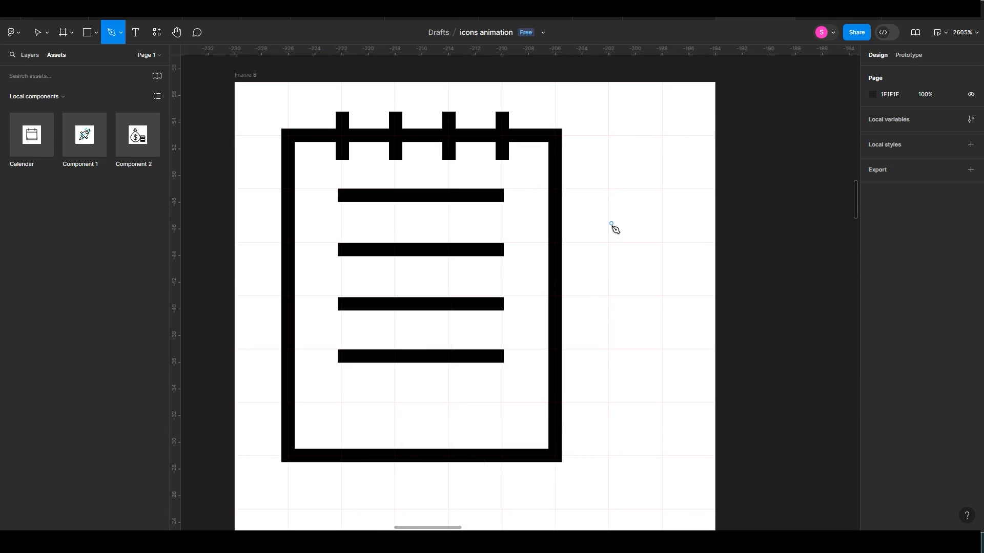
pyautogui.click(608, 241)
pyautogui.click(637, 189)
pyautogui.click(661, 242)
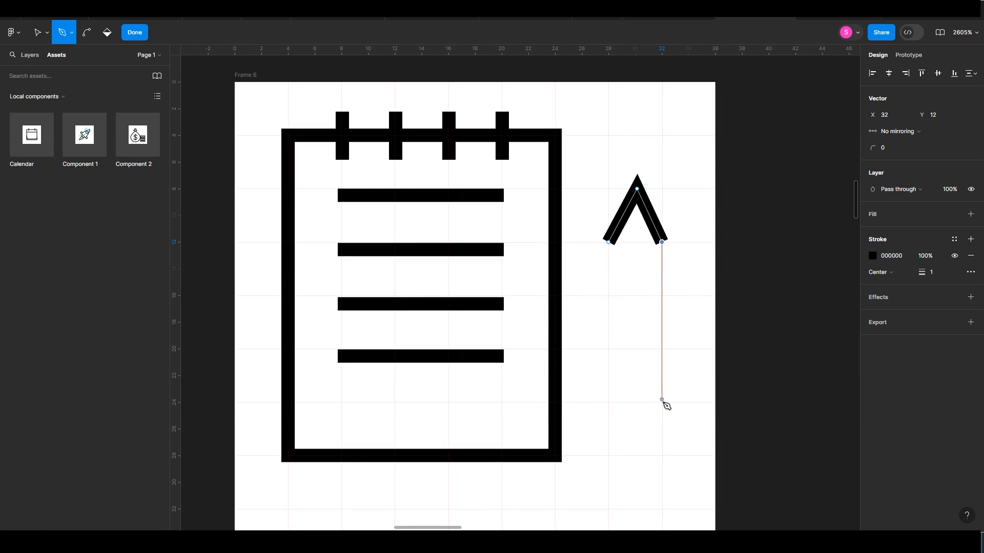
pyautogui.click(661, 402)
pyautogui.click(608, 403)
pyautogui.click(608, 242)
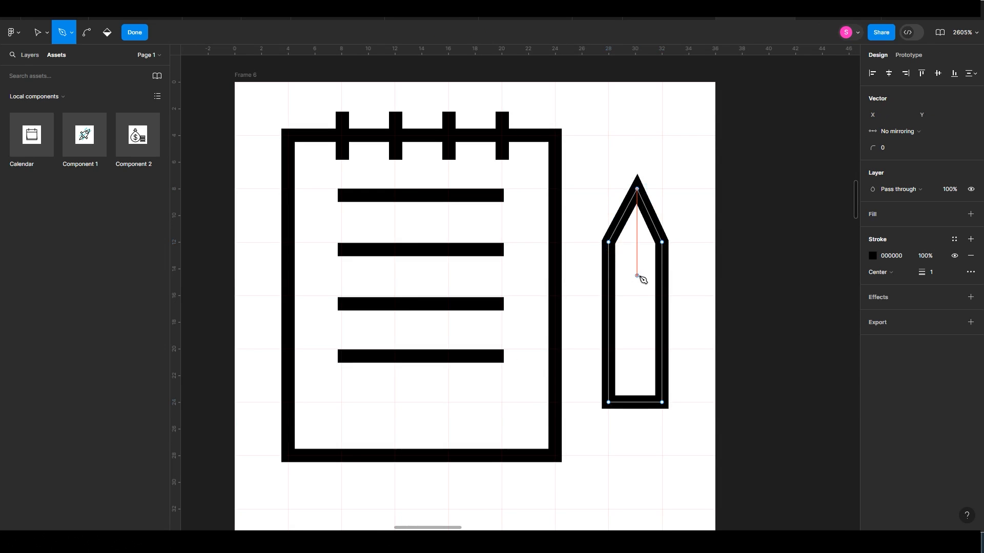
# Step: Round the pencil's bottom corners fully and set a corner radius of 1 on its upper corners
pyautogui.press('v')
pyautogui.moveTo(593, 385); pyautogui.dragTo(684, 426)
pyautogui.moveTo(866, 154); pyautogui.dragTo(909, 153)
pyautogui.moveTo(574, 224); pyautogui.dragTo(600, 240)
pyautogui.click(637, 189)
pyautogui.moveTo(874, 144); pyautogui.dragTo(875, 145)
pyautogui.click(892, 150)
pyautogui.write('1')
pyautogui.press('Return')
# Step: Give the pencil's tip a smaller corner radius and finish editing the outline
pyautogui.click(659, 183)
pyautogui.moveTo(637, 186); pyautogui.dragTo(634, 165)
pyautogui.hotkey('ctrl', 'z')
pyautogui.click(900, 150)
pyautogui.click(637, 189)
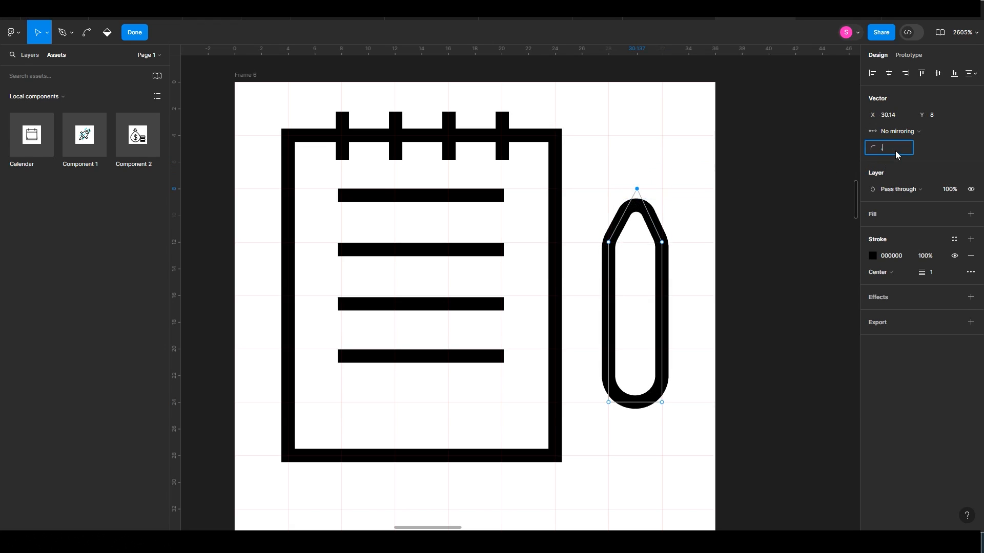
pyautogui.press('Escape')
pyautogui.press('Escape')
# Step: Draw a 4 px horizontal line across the pencil near its blunt end and group it with the outline
pyautogui.press('l')
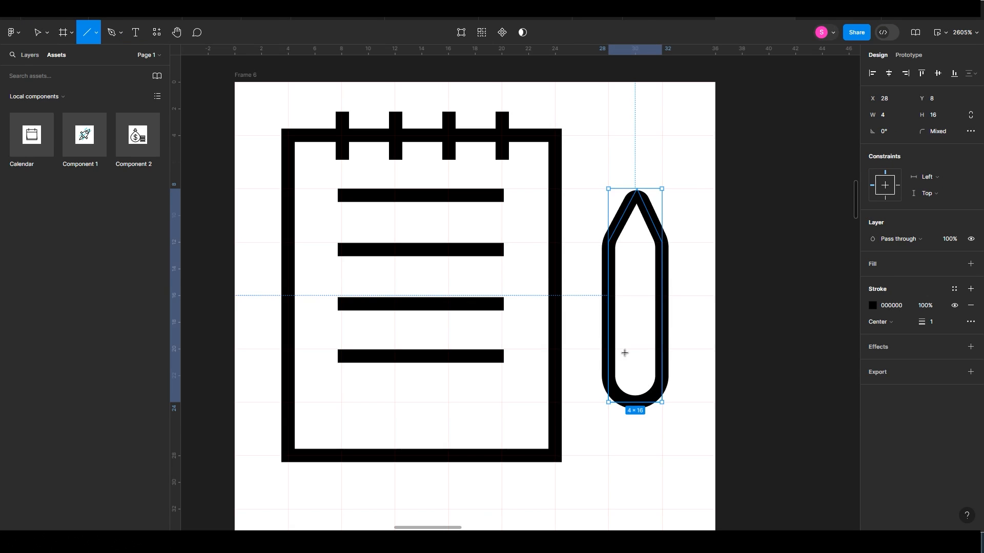
pyautogui.moveTo(608, 348); pyautogui.dragTo(662, 348)
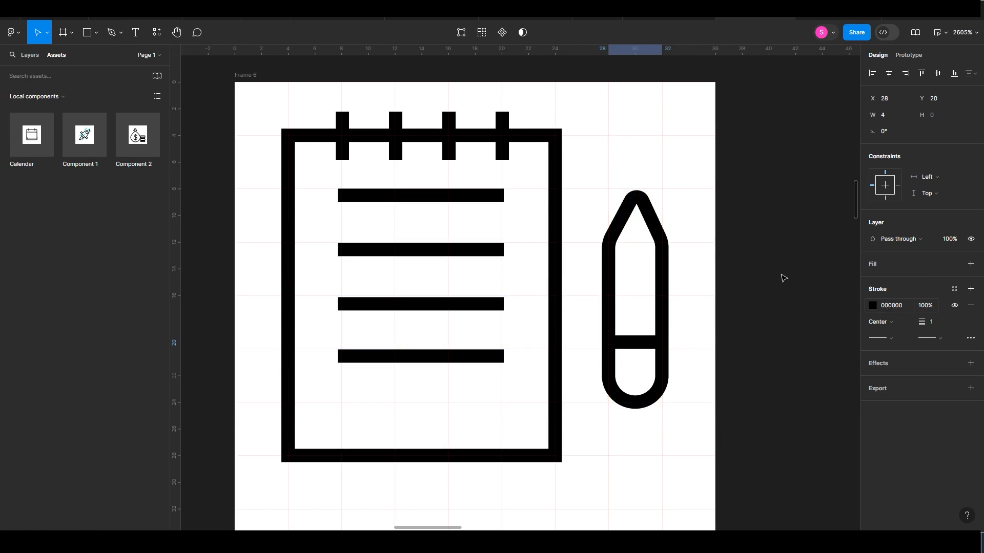
pyautogui.moveTo(685, 256); pyautogui.dragTo(643, 412)
pyautogui.hotkey('ctrl', 'g')
pyautogui.click(615, 443)
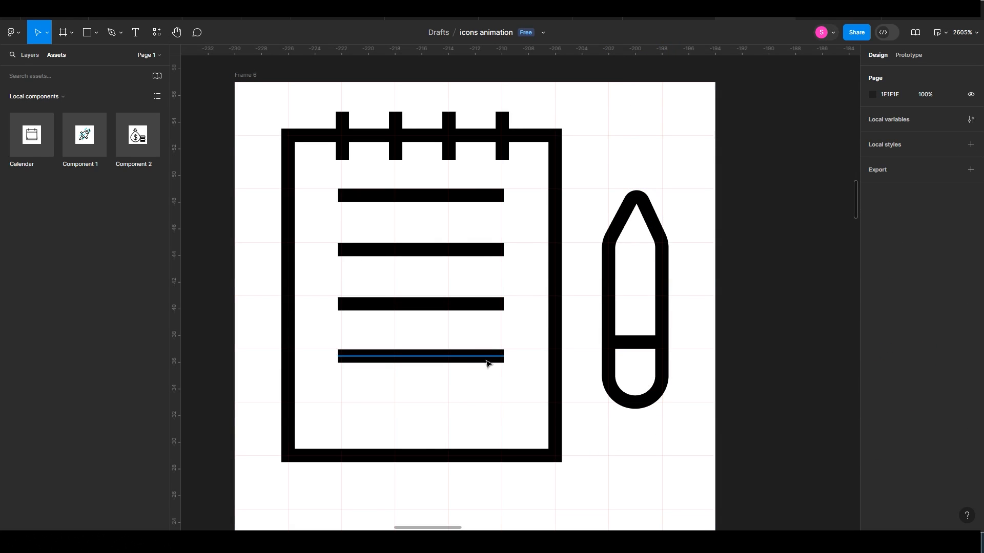
pyautogui.hotkey('ctrl', '-')
pyautogui.hotkey('ctrl', '-')
pyautogui.moveTo(569, 233); pyautogui.dragTo(482, 351)
pyautogui.moveTo(504, 310); pyautogui.dragTo(506, 323)
pyautogui.hotkey('ctrl', 'z')
pyautogui.moveTo(440, 219); pyautogui.dragTo(592, 374)
pyautogui.hotkey('ctrl', 'z')
# Step: Move the notebook and pencil together down about 2 px within Frame 6
pyautogui.click(369, 199)
pyautogui.moveTo(369, 198); pyautogui.dragTo(566, 354)
pyautogui.moveTo(495, 261)
pyautogui.mouseDown()
pyautogui.moveTo(495, 281)
pyautogui.moveTo(495, 267)
pyautogui.mouseUp()
pyautogui.click(623, 259)
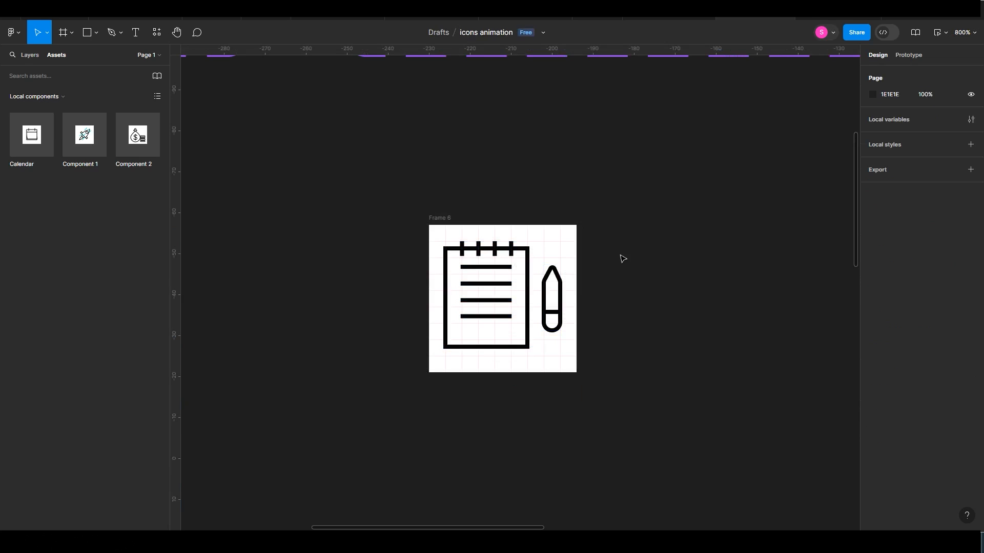
# Step: Recolour the lowest ruled line with the cyan already used on the page
pyautogui.hotkey('ctrl', '=')
pyautogui.click(483, 344)
pyautogui.click(872, 305)
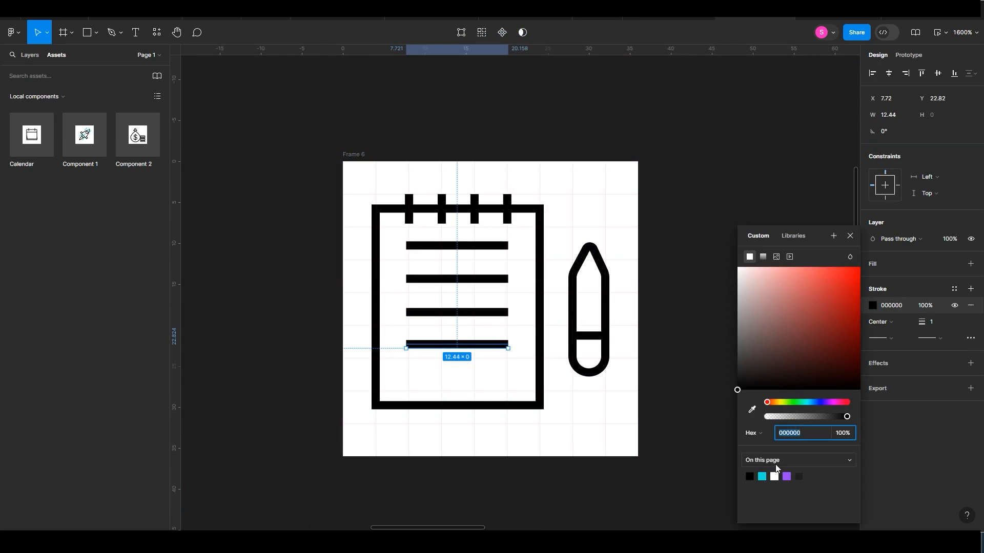
pyautogui.click(762, 476)
pyautogui.click(694, 388)
# Step: Recolour the upper three ruled lines with the page's cyan, sampling it for the first and third lines
pyautogui.click(483, 279)
pyautogui.click(873, 305)
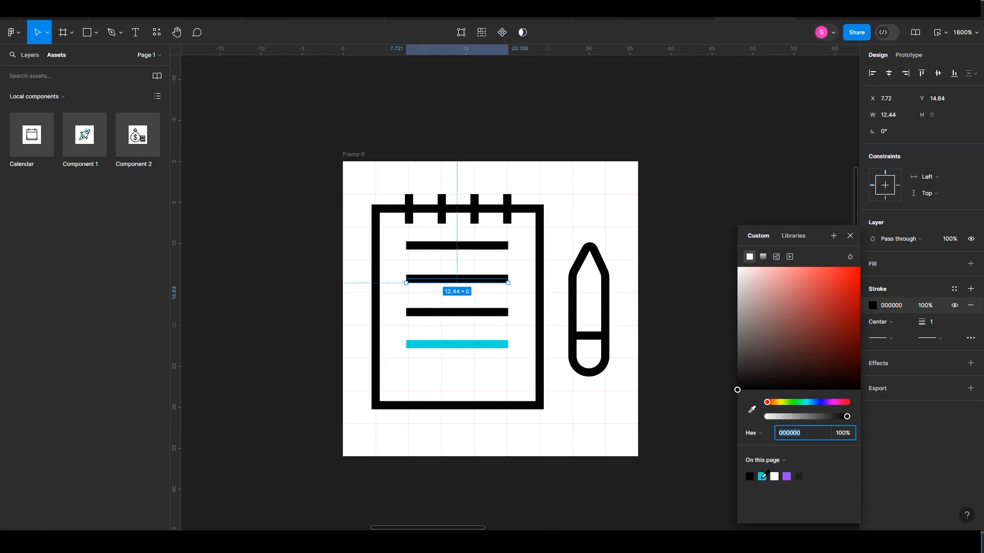
pyautogui.click(762, 476)
pyautogui.click(717, 455)
pyautogui.click(503, 313)
pyautogui.keyDown('shift'); pyautogui.click(499, 246); pyautogui.keyUp('shift')
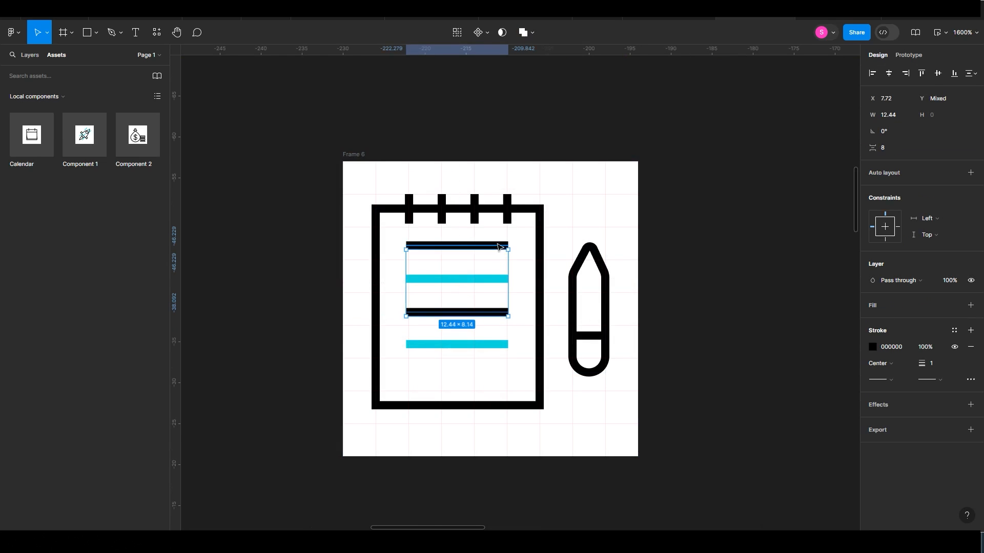
pyautogui.press('i')
pyautogui.click(484, 279)
# Step: Set the lowest ruled line's stroke colour to black
pyautogui.click(488, 347)
pyautogui.click(896, 305)
pyautogui.write('0')
pyautogui.press('Return')
pyautogui.click(716, 303)
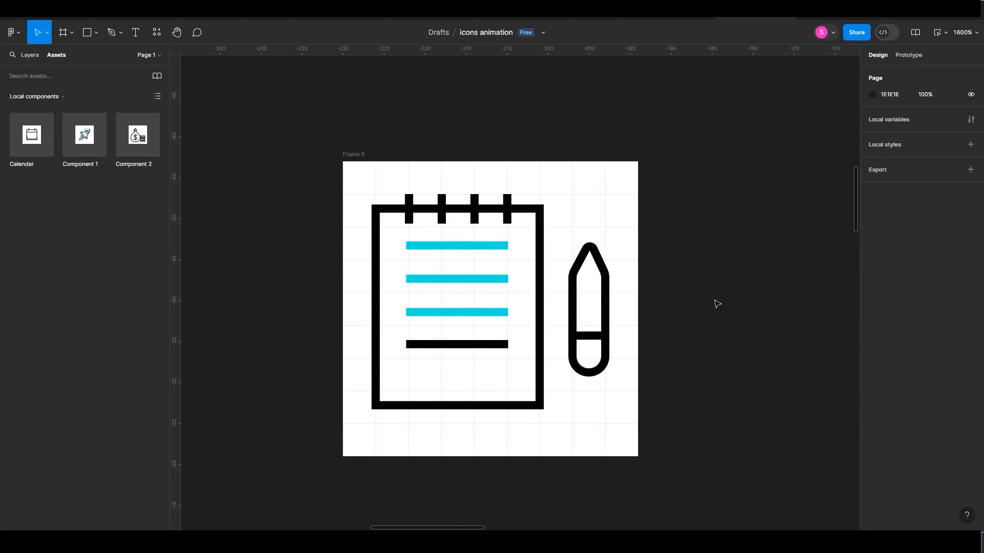
# Step: Duplicate Frame 6 alongside it, rotate the copy's pencil to about 113.5° and rest its tip at the start of the black line
pyautogui.moveTo(668, 291); pyautogui.dragTo(533, 271)
pyautogui.moveTo(229, 134)
pyautogui.mouseDown()
pyautogui.moveTo(468, 124)
pyautogui.moveTo(582, 133)
pyautogui.mouseUp()
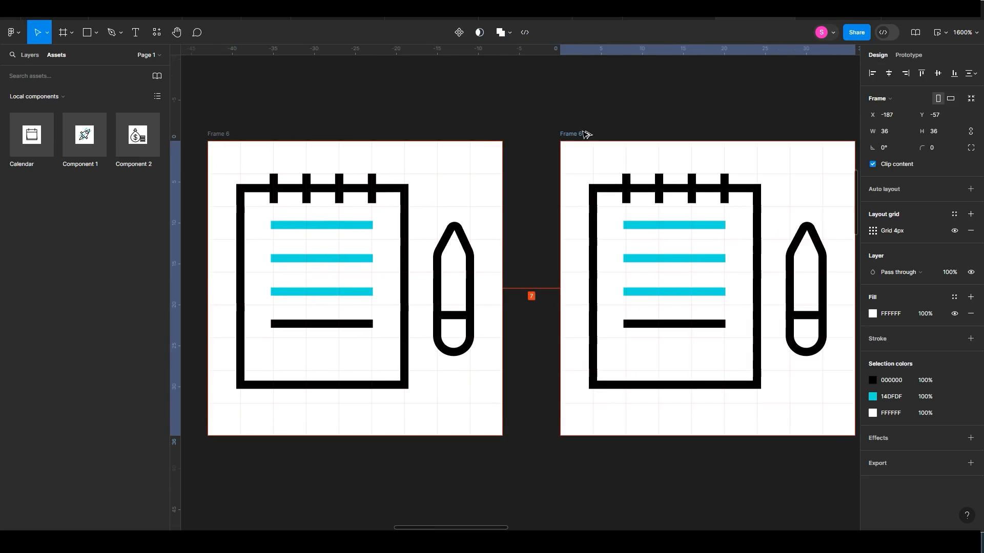
pyautogui.moveTo(832, 322); pyautogui.dragTo(710, 304)
pyautogui.click(694, 296)
pyautogui.moveTo(698, 198); pyautogui.dragTo(613, 283)
pyautogui.moveTo(679, 280)
pyautogui.mouseDown()
pyautogui.moveTo(561, 277)
pyautogui.moveTo(560, 288)
pyautogui.mouseUp()
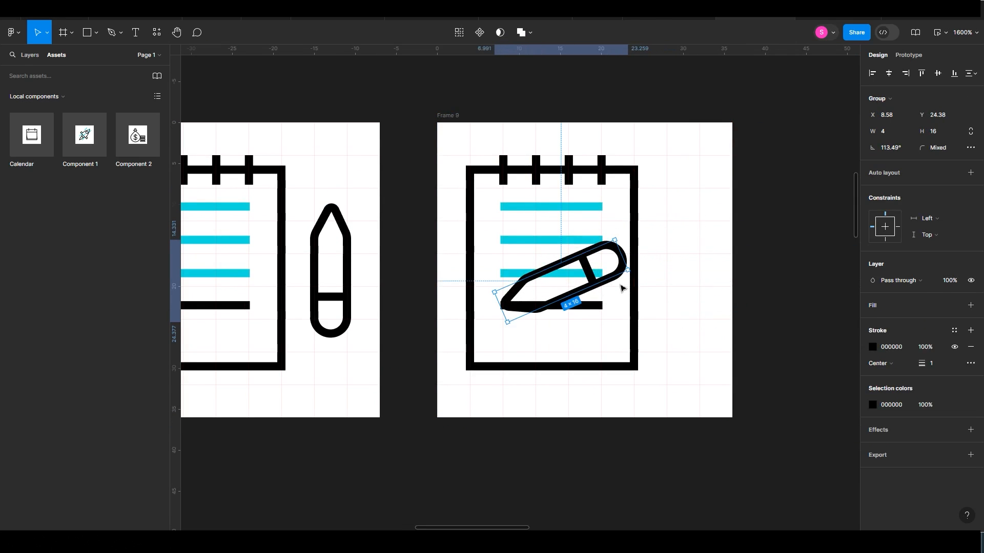
# Step: Shorten the black ruled line in Frame 6 to a 0.9 px stub at its left end
pyautogui.moveTo(240, 298); pyautogui.dragTo(362, 287)
pyautogui.click(451, 283)
pyautogui.moveTo(654, 269); pyautogui.dragTo(498, 279)
pyautogui.moveTo(522, 202); pyautogui.dragTo(427, 235)
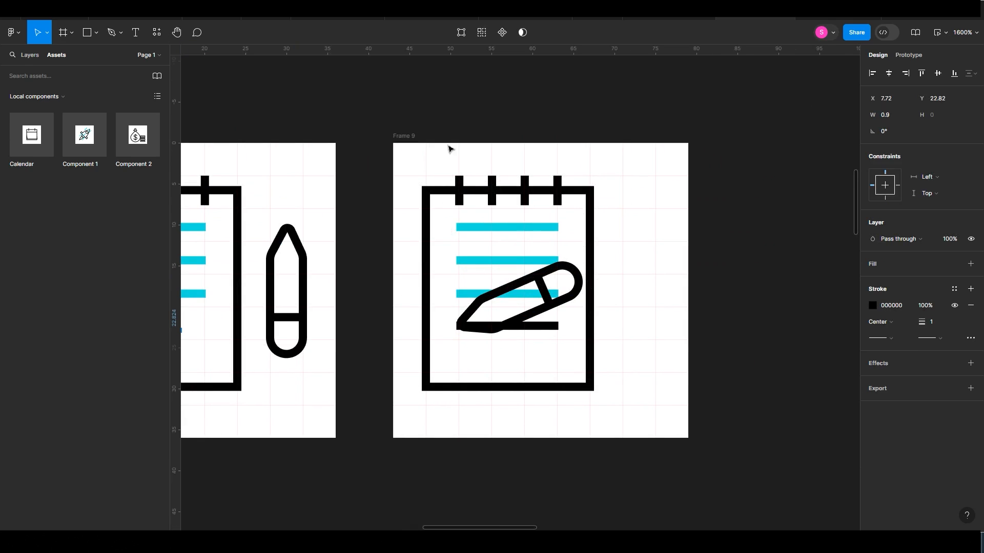
pyautogui.moveTo(517, 318); pyautogui.dragTo(586, 303)
pyautogui.moveTo(431, 304); pyautogui.dragTo(550, 277)
pyautogui.click(731, 286)
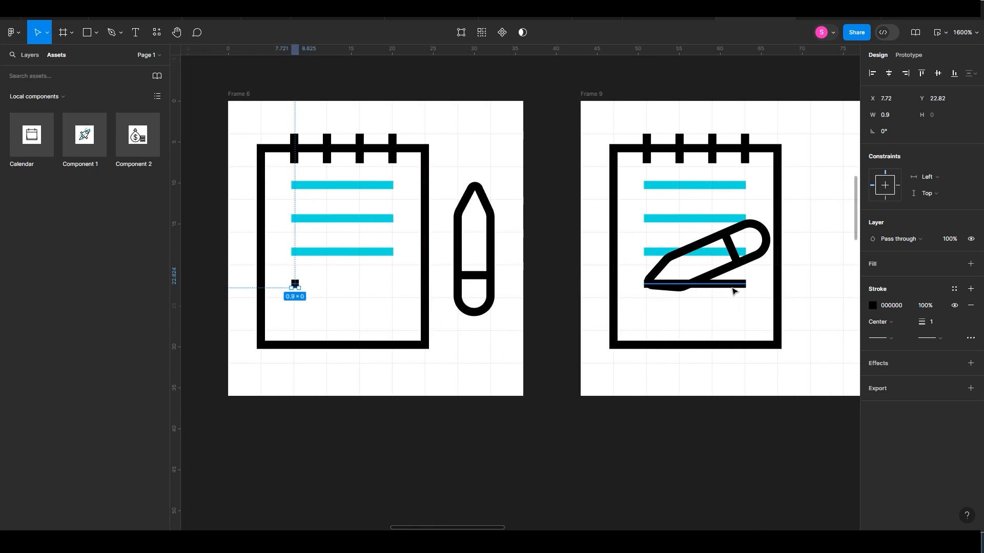
pyautogui.moveTo(745, 286); pyautogui.dragTo(531, 314)
pyautogui.click(675, 308)
pyautogui.hotkey('ctrl', 'z')
pyautogui.hotkey('ctrl', 'z')
pyautogui.hotkey('ctrl', 'z')
# Step: Duplicate Frame 9 alongside it and move the copy's pencil so its tip meets the black line's right end
pyautogui.click(519, 338)
pyautogui.moveTo(530, 98); pyautogui.dragTo(438, 134)
pyautogui.moveTo(416, 133); pyautogui.dragTo(538, 132)
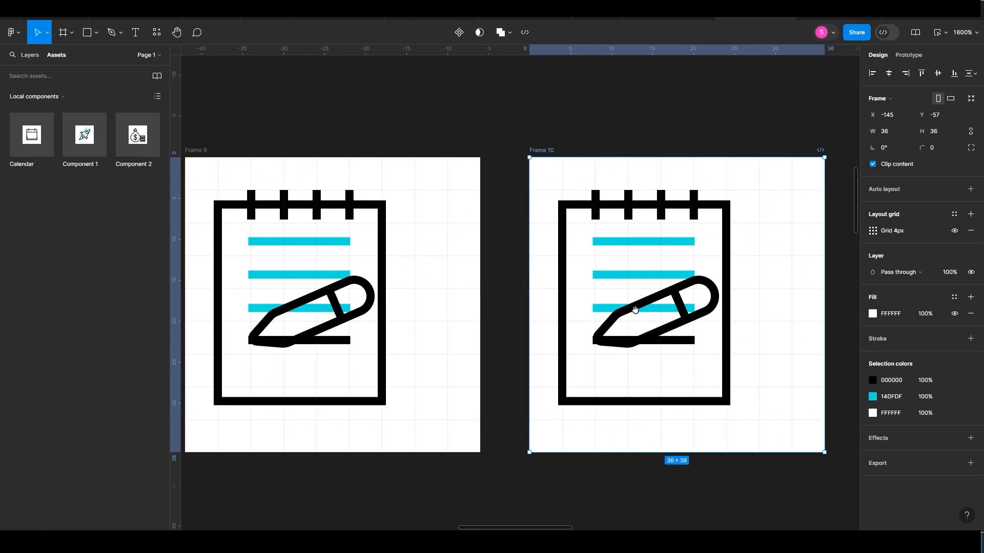
pyautogui.click(666, 328)
pyautogui.moveTo(661, 324); pyautogui.dragTo(764, 318)
# Step: Shorten the black ruled line in Frame 9 to a stub under the pencil's tip
pyautogui.moveTo(539, 315); pyautogui.dragTo(682, 297)
pyautogui.click(483, 323)
pyautogui.moveTo(495, 326); pyautogui.dragTo(403, 326)
pyautogui.click(615, 339)
# Step: Rename the three notebook frames in sequence as document01, document02 and document03
pyautogui.press('+')
pyautogui.press('-')
pyautogui.press('-')
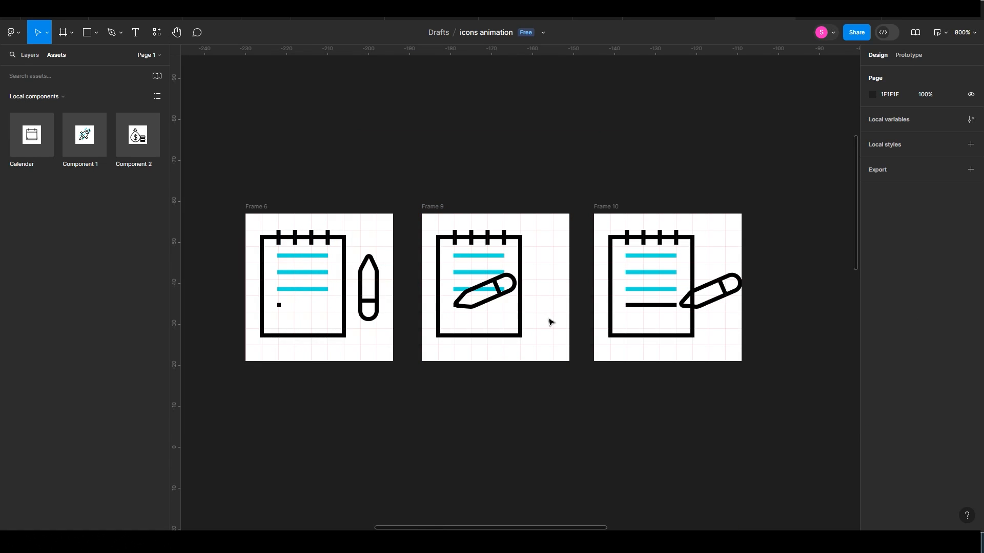
pyautogui.click(262, 208)
pyautogui.keyDown('shift'); pyautogui.click(439, 206); pyautogui.keyUp('shift')
pyautogui.keyDown('shift'); pyautogui.click(605, 206); pyautogui.keyUp('shift')
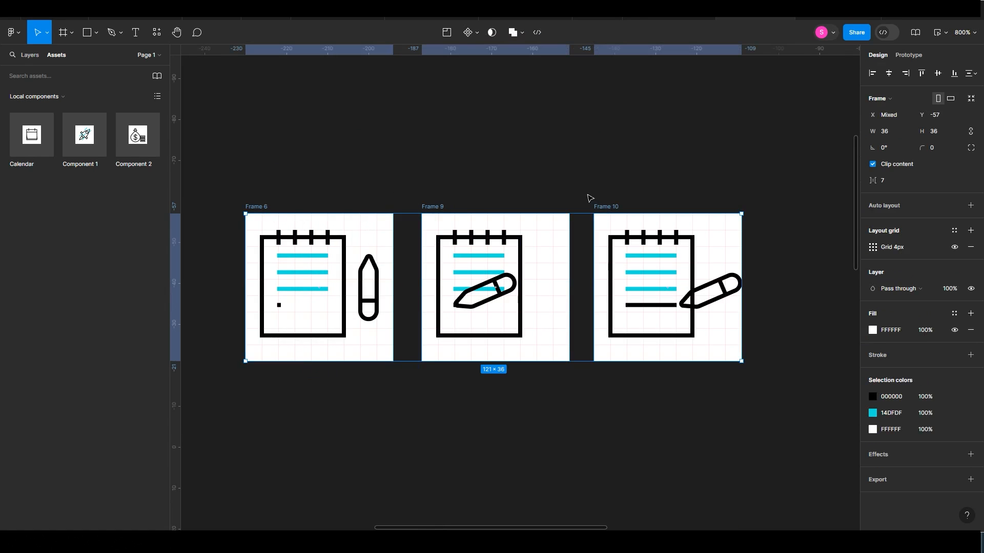
pyautogui.hotkey('ctrl', 'r')
pyautogui.write('document')
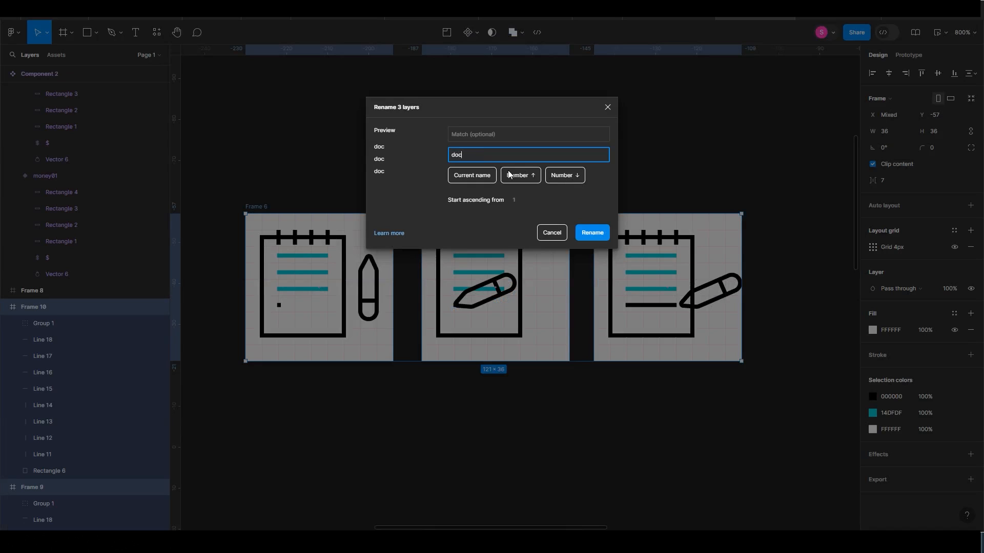
pyautogui.click(549, 178)
pyautogui.press('Return')
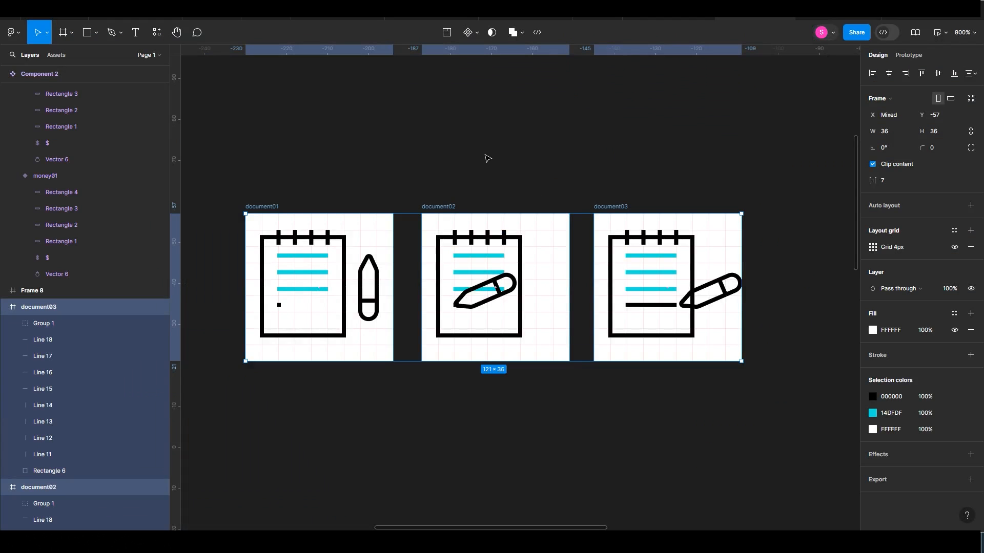
# Step: Combine the three document frames into a component set of variants
pyautogui.click(308, 167)
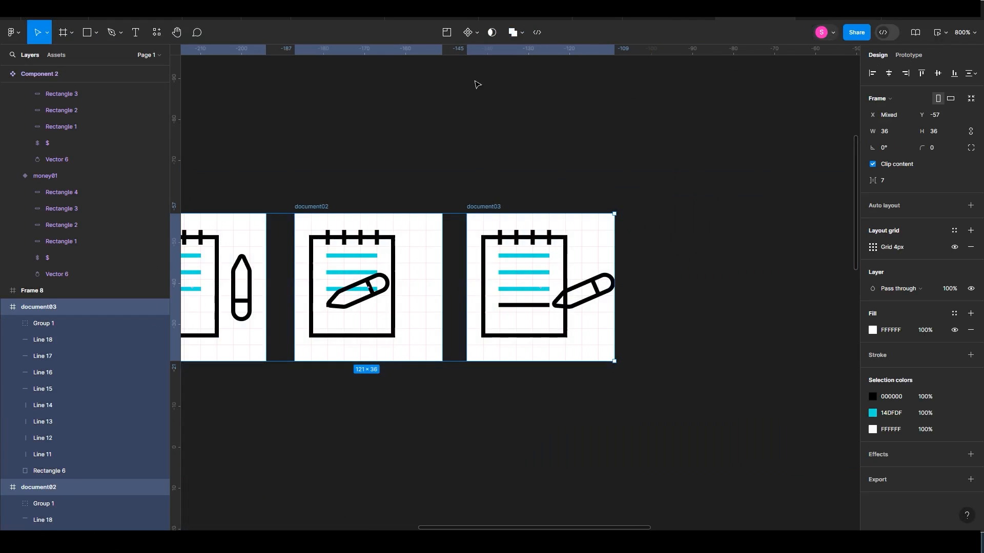
pyautogui.click(476, 33)
pyautogui.click(474, 83)
pyautogui.click(472, 165)
# Step: Link the document01 variant to document02 with an After delay trigger of 20 ms and a 100 ms Smart animate transition
pyautogui.click(908, 56)
pyautogui.click(410, 219)
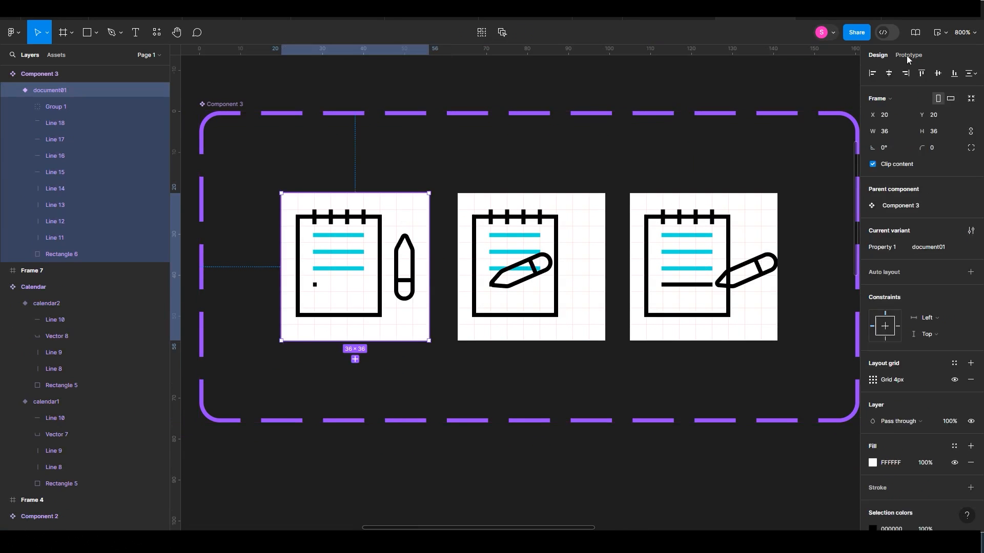
pyautogui.moveTo(430, 267); pyautogui.dragTo(473, 280)
pyautogui.click(467, 314)
pyautogui.click(457, 317)
pyautogui.click(415, 293)
pyautogui.click(429, 420)
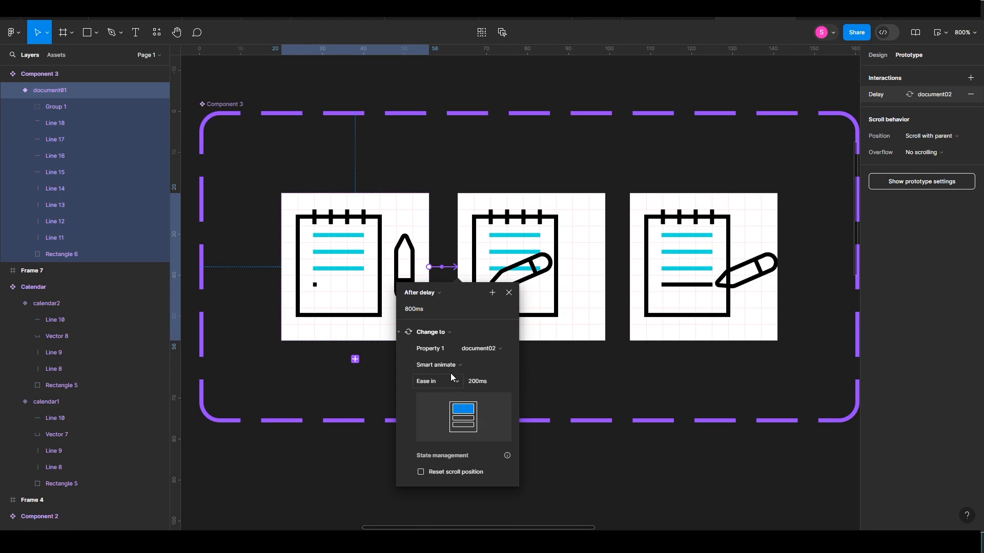
pyautogui.click(438, 308)
pyautogui.write('20')
pyautogui.press('Return')
pyautogui.click(490, 386)
# Step: Link the document02 variant to document03 with an After delay trigger of 2 ms
pyautogui.click(578, 317)
pyautogui.moveTo(642, 267); pyautogui.dragTo(643, 267)
pyautogui.click(603, 295)
pyautogui.click(605, 419)
pyautogui.click(603, 308)
pyautogui.write('2')
pyautogui.press('Return')
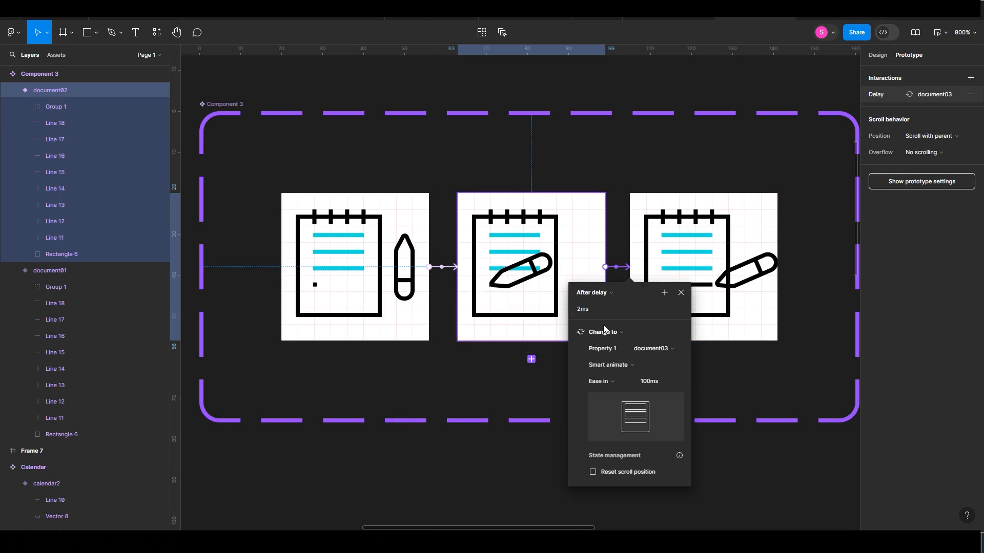
# Step: Set the easing of the document02-to-document03 transition to Ease in and out
pyautogui.click(622, 382)
pyautogui.click(622, 385)
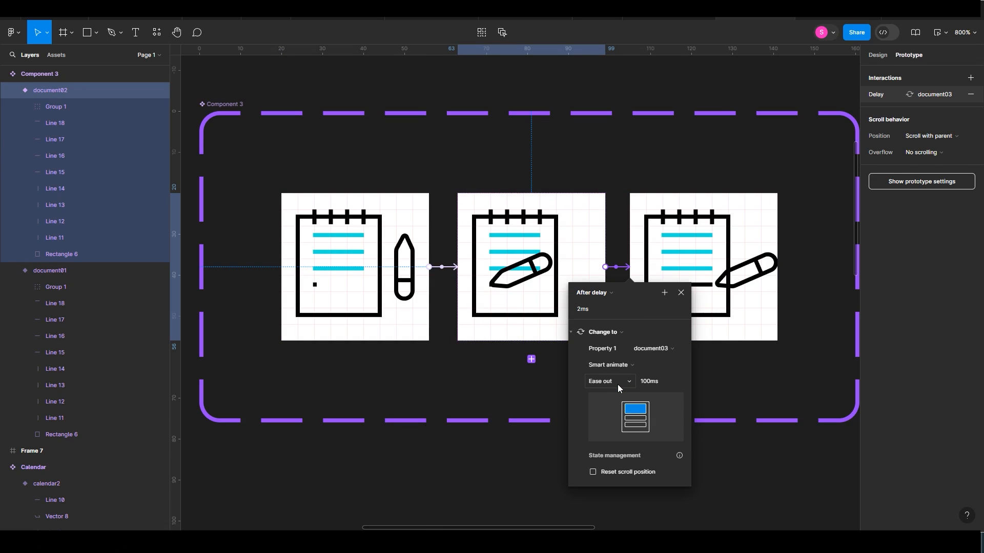
pyautogui.click(620, 382)
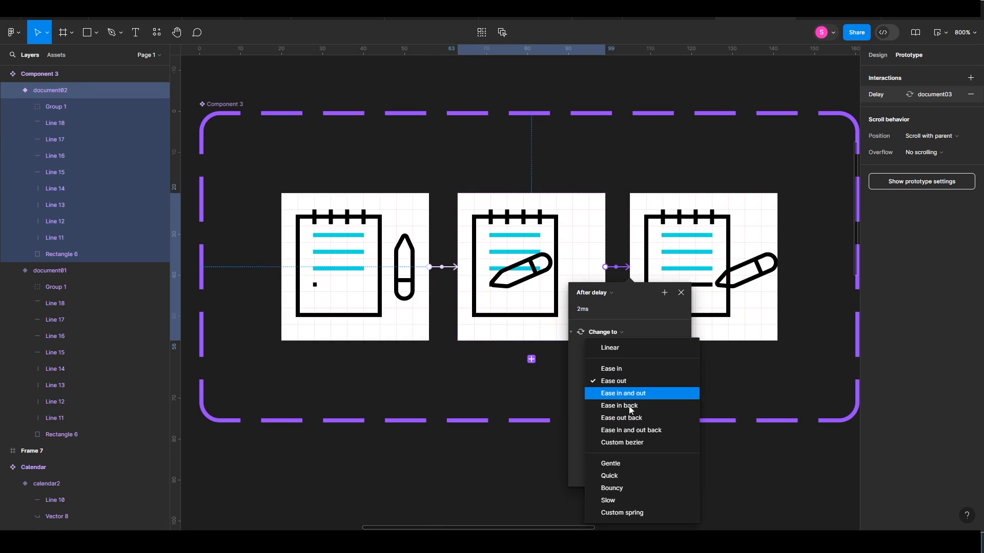
pyautogui.click(639, 395)
# Step: Link the document03 variant back to document01 with an After delay trigger of 50 ms
pyautogui.click(715, 320)
pyautogui.moveTo(704, 341); pyautogui.dragTo(397, 302)
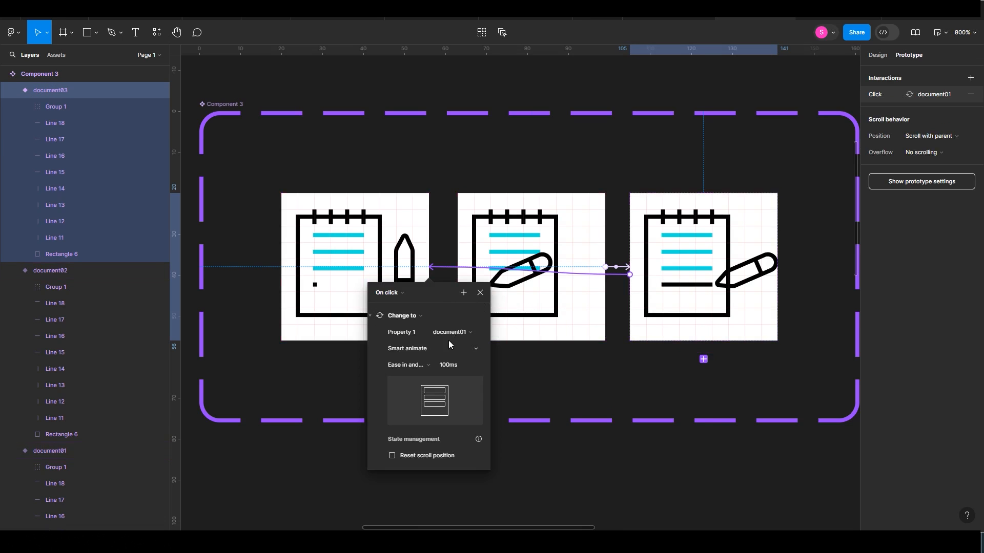
pyautogui.click(401, 297)
pyautogui.click(393, 419)
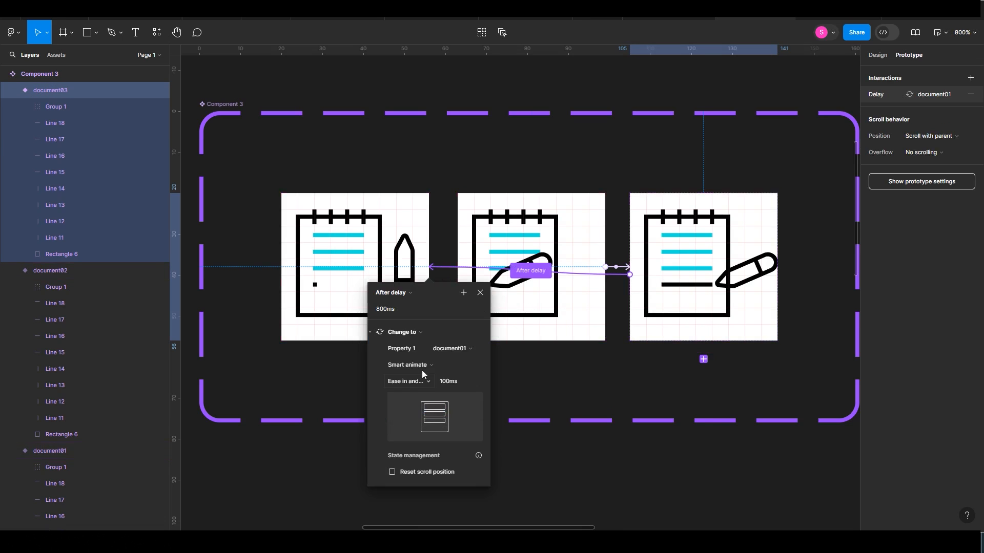
pyautogui.click(404, 308)
pyautogui.write('50')
pyautogui.press('Return')
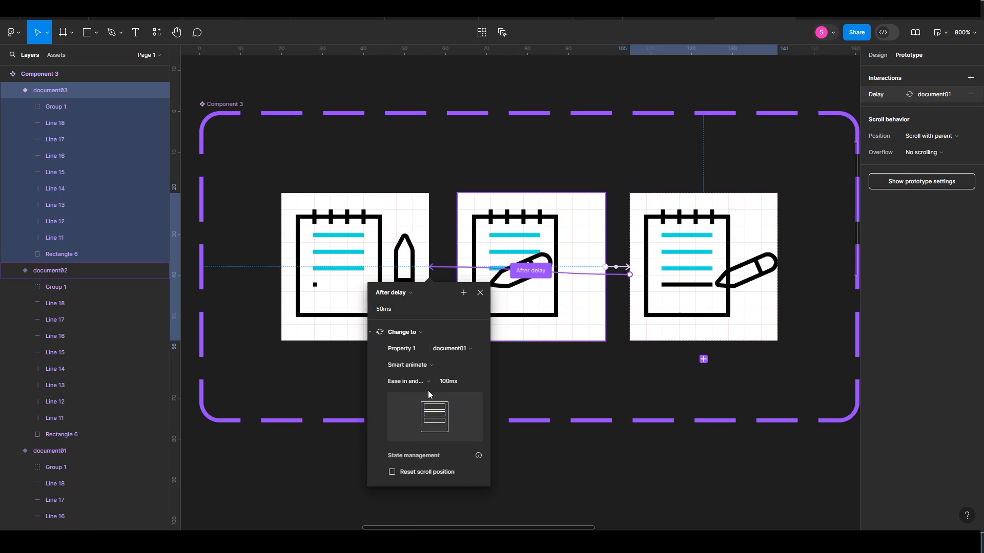
pyautogui.press('Escape')
pyautogui.press('Escape')
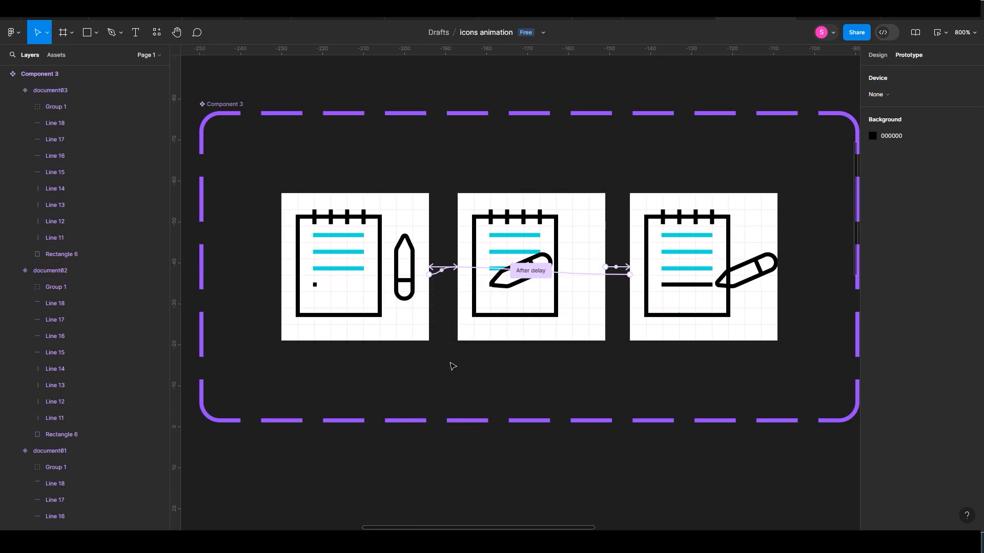
# Step: Rename the notebook component set as Document
pyautogui.doubleClick(233, 103)
pyautogui.write('Document')
pyautogui.press('Return')
# Step: Place an instance of the Document component on the canvas beneath Frame 7
pyautogui.hotkey('ctrl', '-')
pyautogui.hotkey('ctrl', '-')
pyautogui.moveTo(464, 345); pyautogui.dragTo(449, 334)
pyautogui.click(256, 205)
pyautogui.click(57, 55)
pyautogui.moveTo(46, 204); pyautogui.dragTo(473, 476)
pyautogui.moveTo(505, 410); pyautogui.dragTo(588, 213)
pyautogui.moveTo(556, 272); pyautogui.dragTo(426, 411)
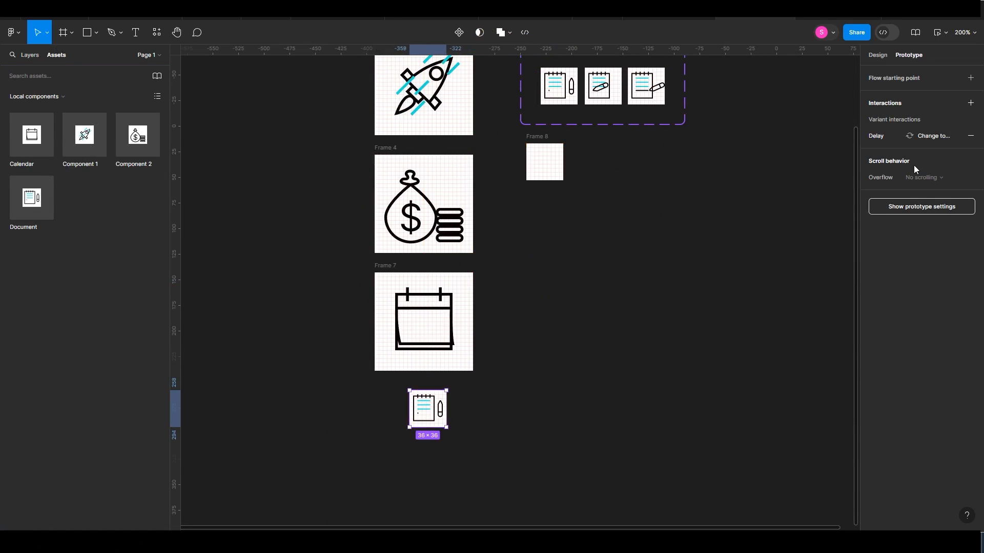
# Step: Scale the Document instance to 96 px high and wrap it in its own frame below Frame 7
pyautogui.press('k')
pyautogui.click(922, 224)
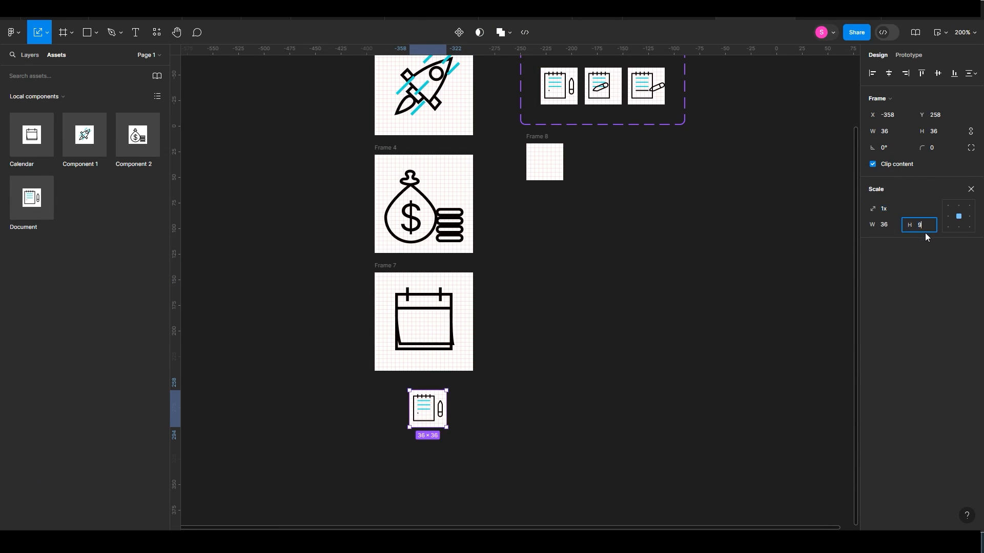
pyautogui.write('96')
pyautogui.press('Return')
pyautogui.press('v')
pyautogui.moveTo(473, 375); pyautogui.dragTo(483, 325)
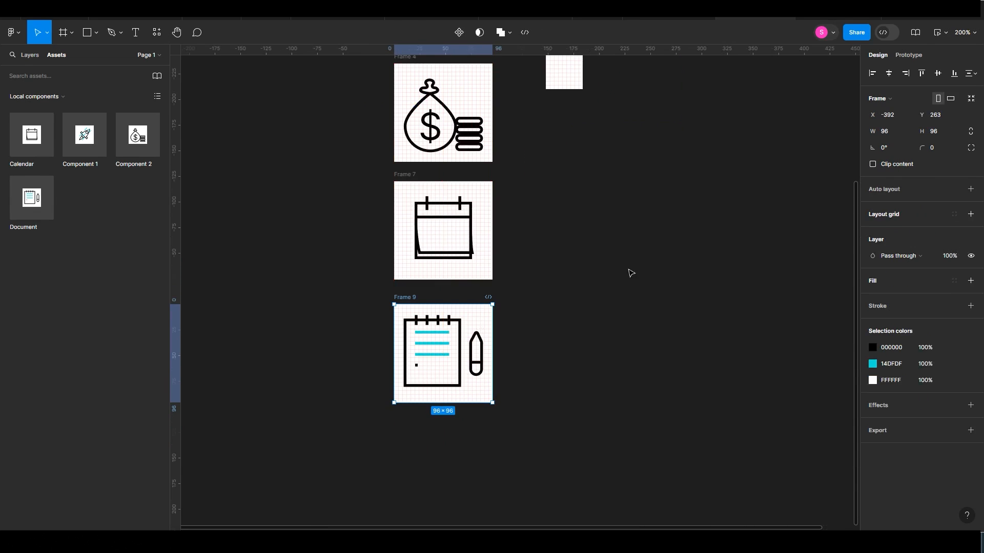
# Step: Preview the framed Document animation and set the delay of document03's transition back to document01 to 100 ms
pyautogui.click(915, 32)
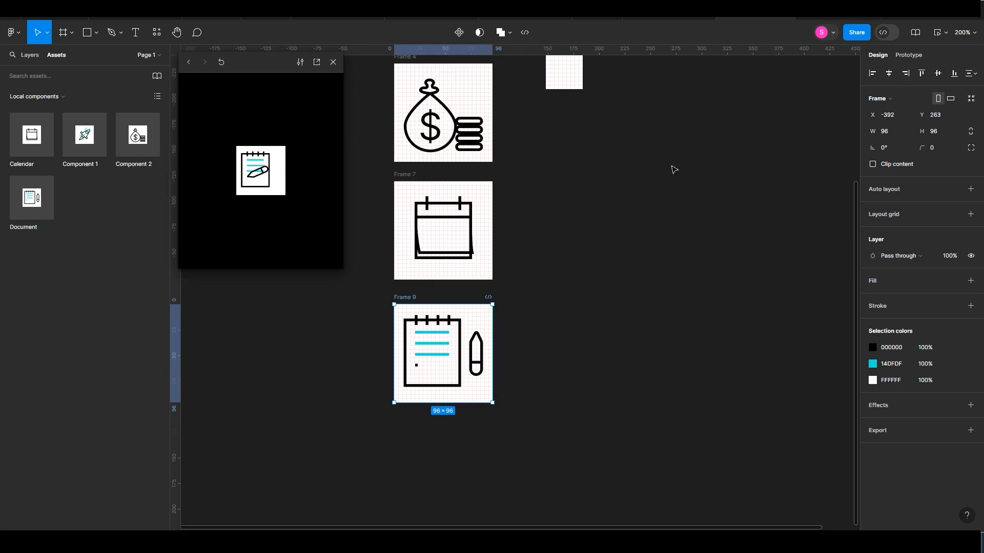
pyautogui.click(665, 165)
pyautogui.scroll(4, 646, 205)
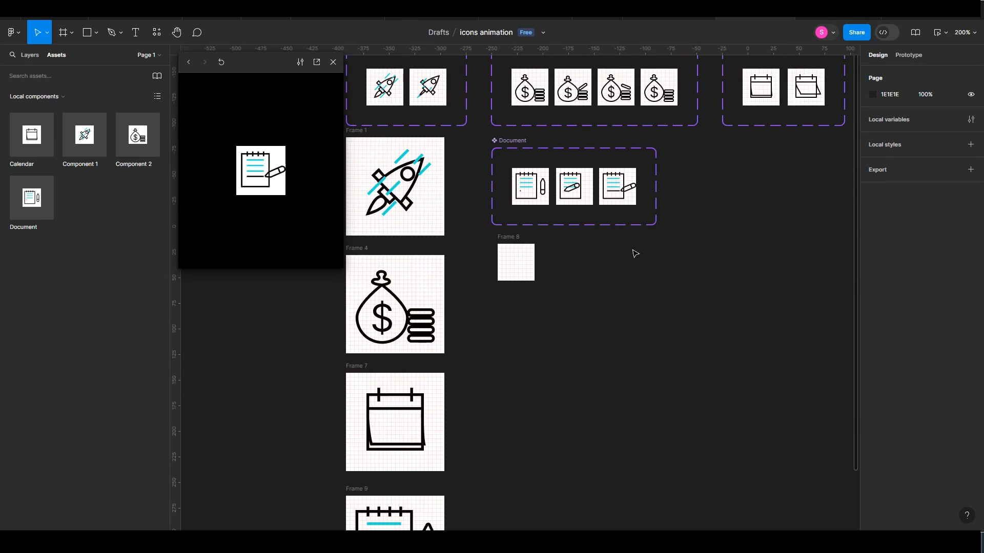
pyautogui.click(619, 190)
pyautogui.hotkey('shift', 'e')
pyautogui.scroll(10, 581, 177)
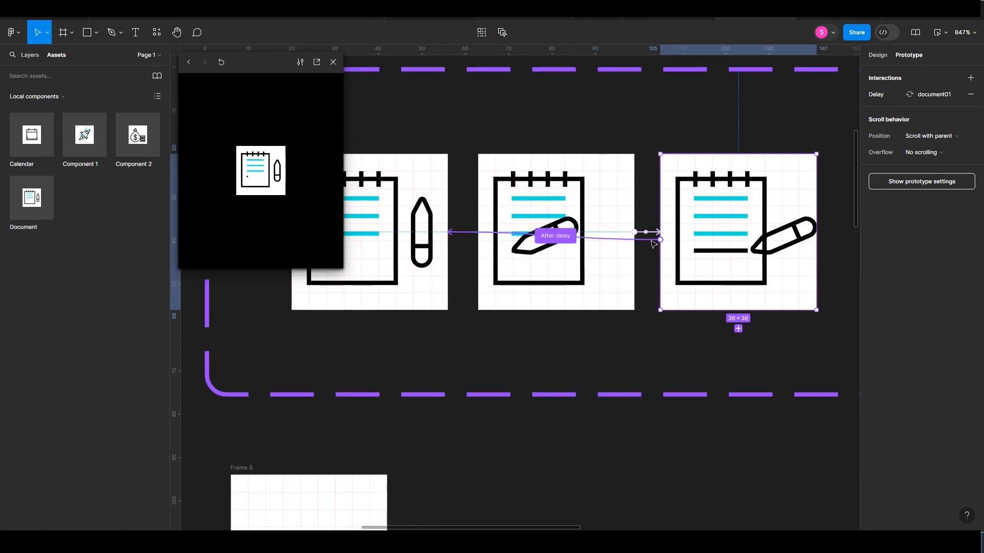
pyautogui.click(646, 234)
pyautogui.click(629, 281)
pyautogui.write('100')
pyautogui.press('Return')
pyautogui.click(700, 265)
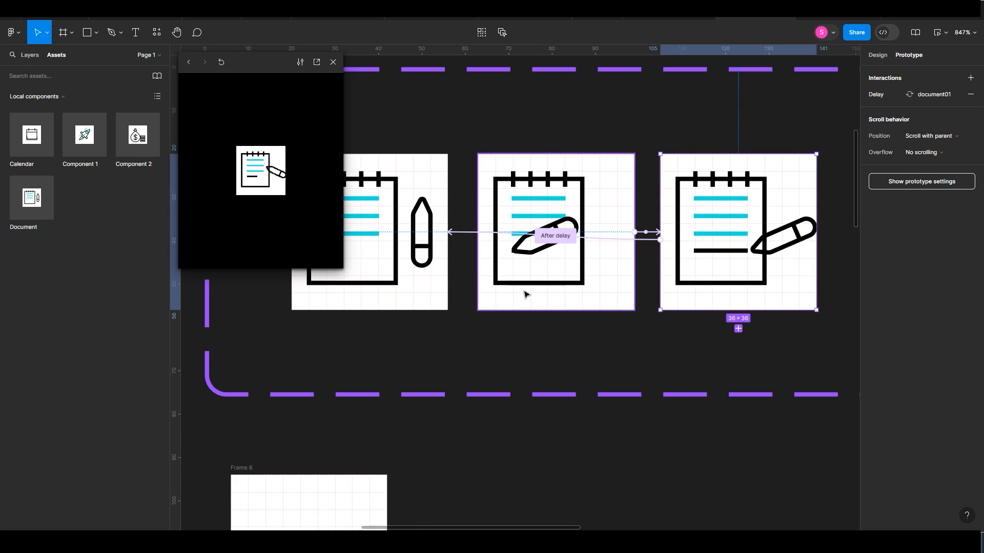
# Step: Set the document01-to-document02 transition to a 100 ms delay and a 200 ms duration
pyautogui.click(472, 233)
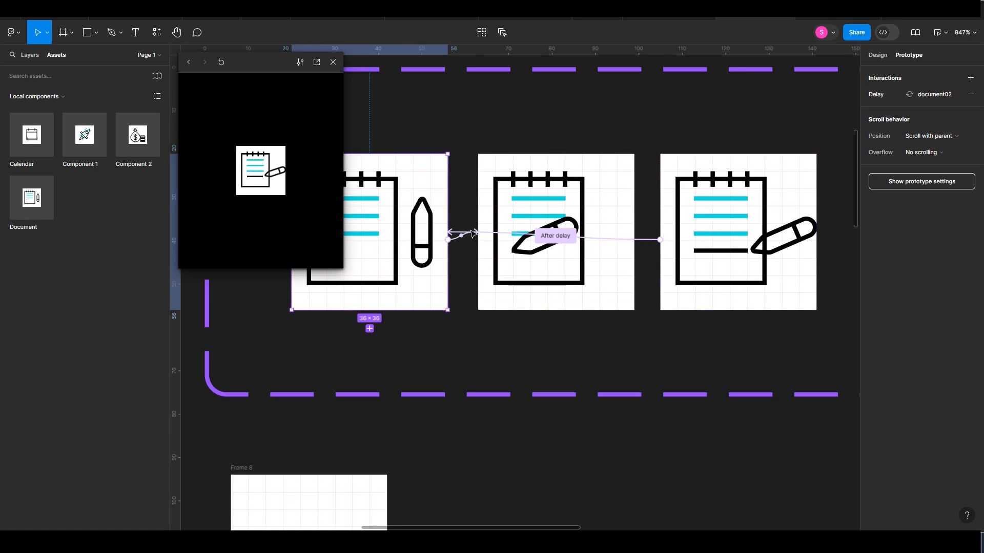
pyautogui.click(462, 237)
pyautogui.write('100')
pyautogui.press('Return')
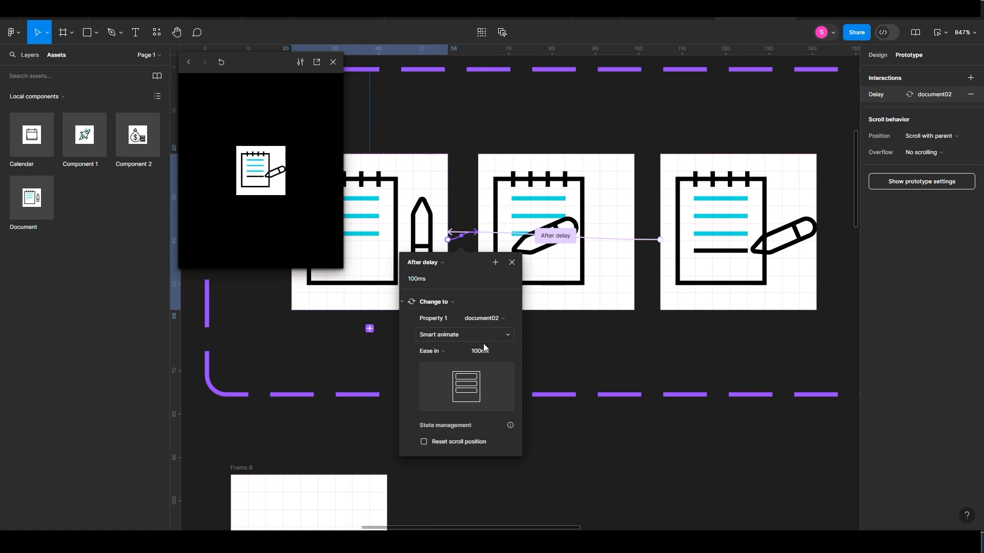
pyautogui.write('200')
pyautogui.press('Return')
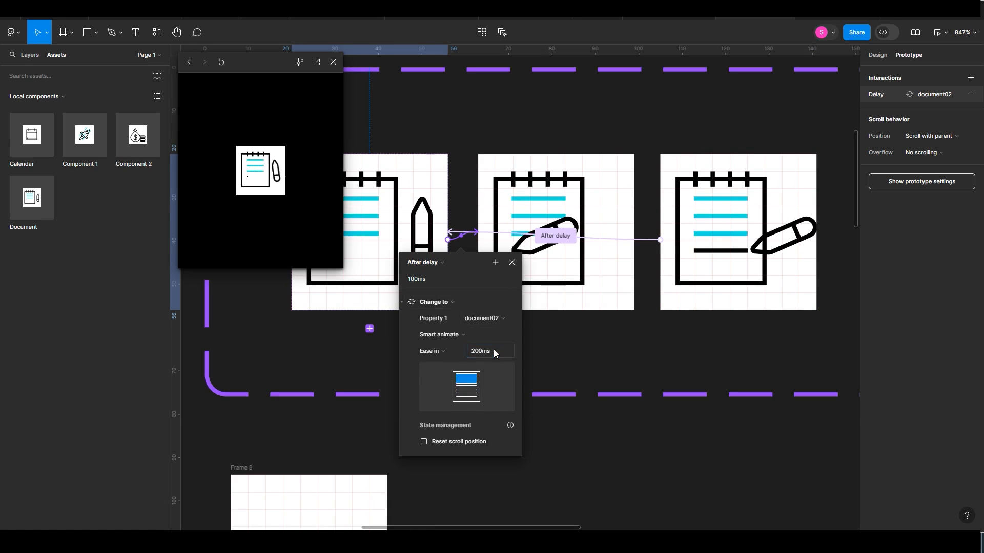
# Step: Set the duration of the document02-to-document03 transition to 200 ms
pyautogui.click(623, 253)
pyautogui.click(645, 232)
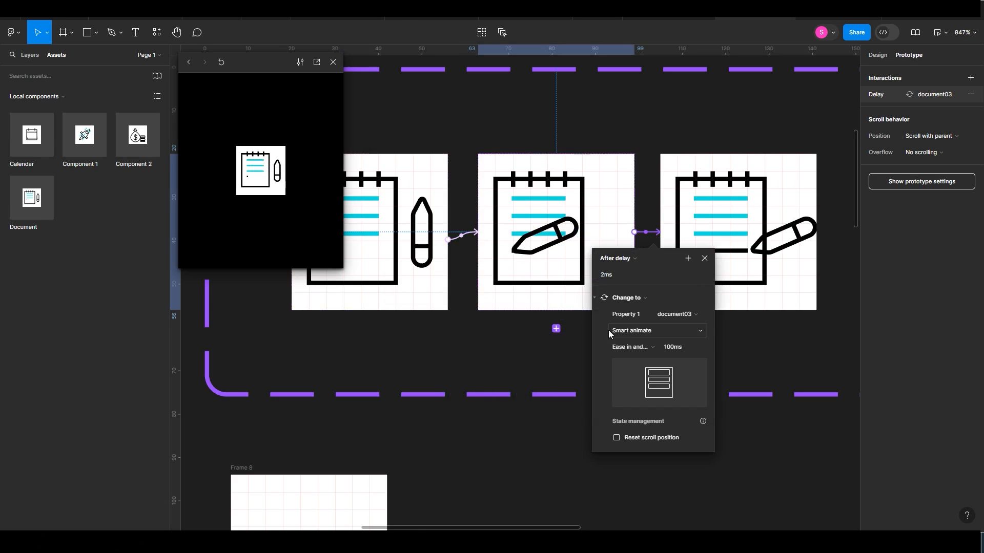
pyautogui.click(677, 347)
pyautogui.write('200')
pyautogui.press('Return')
# Step: Try a 200 ms delay on document03's transition back to document01, settle on 100 ms, and close the preview
pyautogui.click(743, 300)
pyautogui.click(650, 242)
pyautogui.click(619, 283)
pyautogui.write('200')
pyautogui.press('Return')
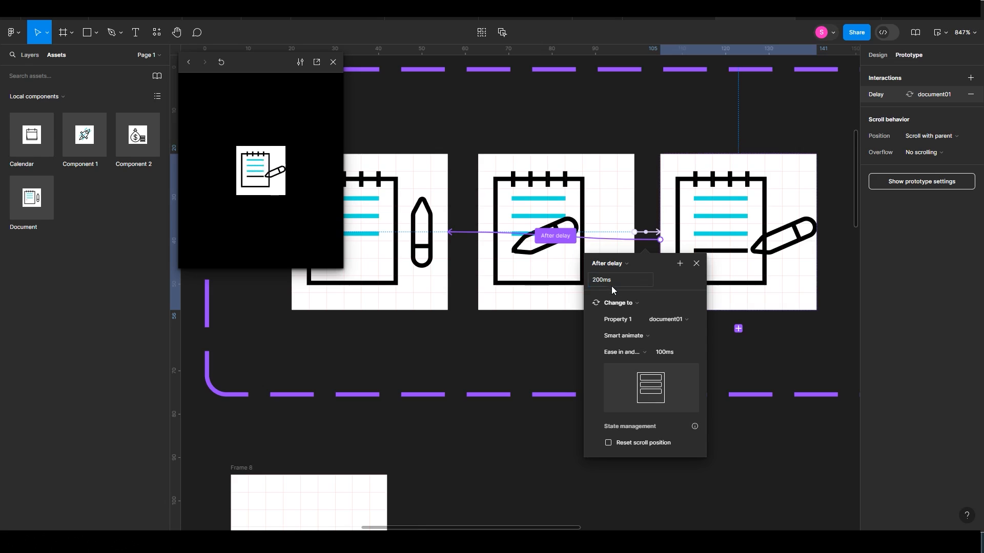
pyautogui.write('100')
pyautogui.press('Return')
pyautogui.click(696, 263)
pyautogui.click(536, 341)
pyautogui.click(332, 66)
# Step: Move the Document component set beside Calendar and shift the empty Frame 8 up beneath Component 2
pyautogui.hotkey('ctrl', '-')
pyautogui.hotkey('ctrl', '-')
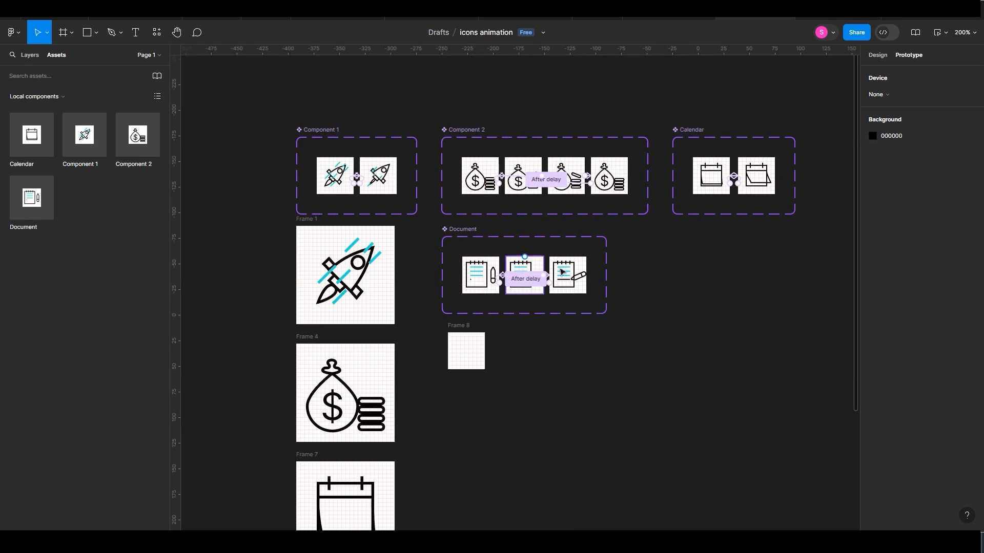
pyautogui.moveTo(619, 272); pyautogui.dragTo(539, 251)
pyautogui.moveTo(380, 208); pyautogui.dragTo(756, 109)
pyautogui.moveTo(387, 304); pyautogui.dragTo(387, 221)
pyautogui.click(454, 230)
# Step: Draw a rectangle about 12.3 × 10.6 px in the upper middle of Frame 8
pyautogui.moveTo(333, 204); pyautogui.dragTo(444, 281)
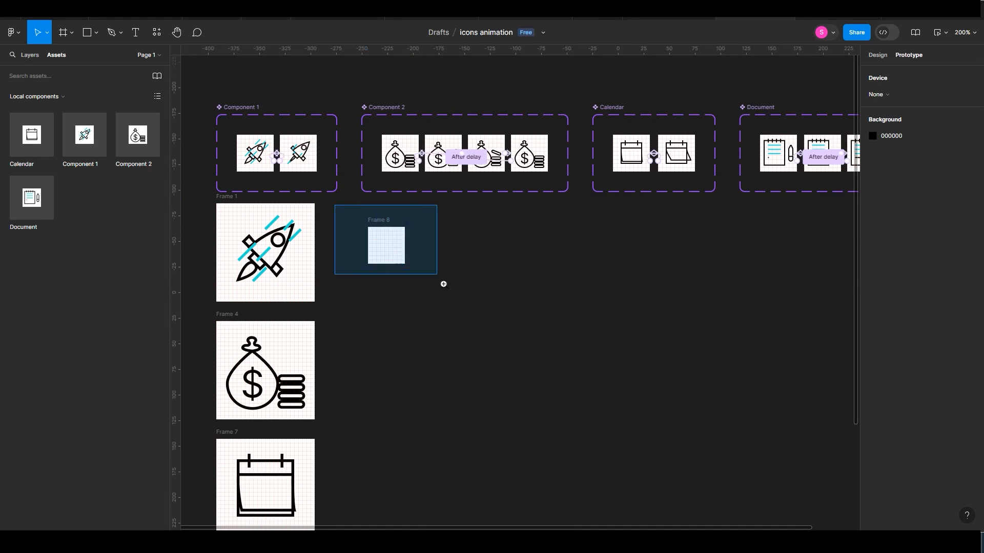
pyautogui.hotkey('shift', '2')
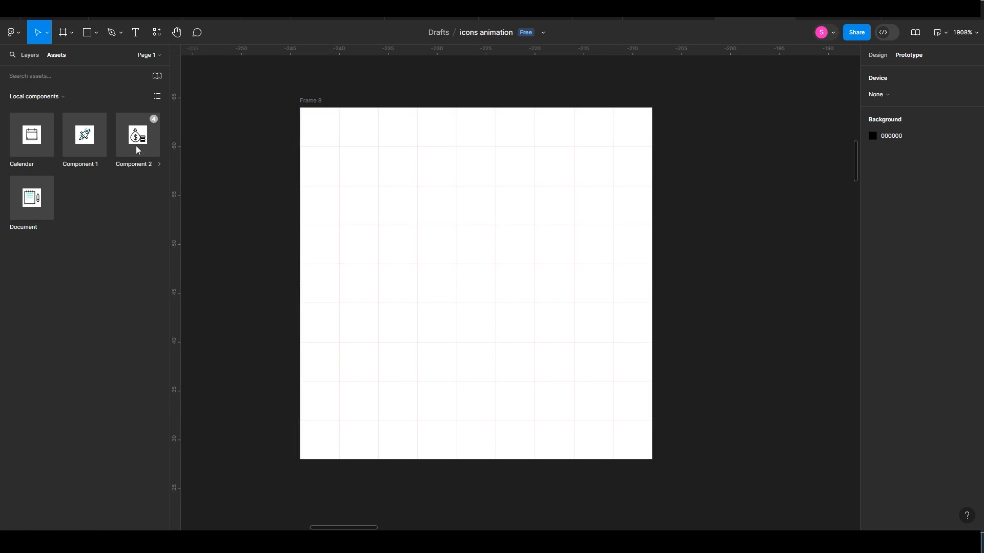
pyautogui.click(97, 34)
pyautogui.click(92, 57)
pyautogui.moveTo(414, 185); pyautogui.dragTo(535, 288)
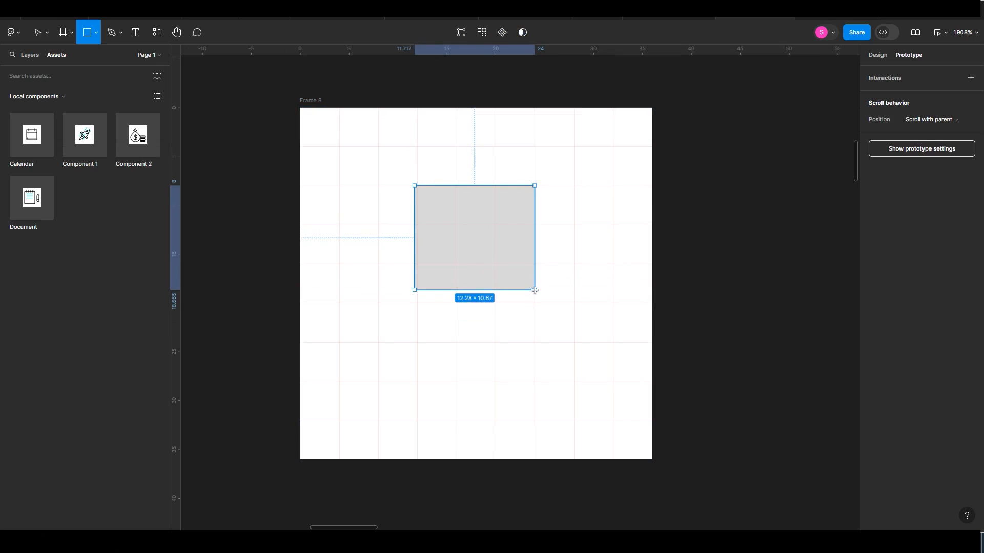
pyautogui.press('v')
# Step: Duplicate the rectangle directly below with a small gap and narrow both rectangles to 12 px wide
pyautogui.moveTo(499, 228); pyautogui.dragTo(514, 346)
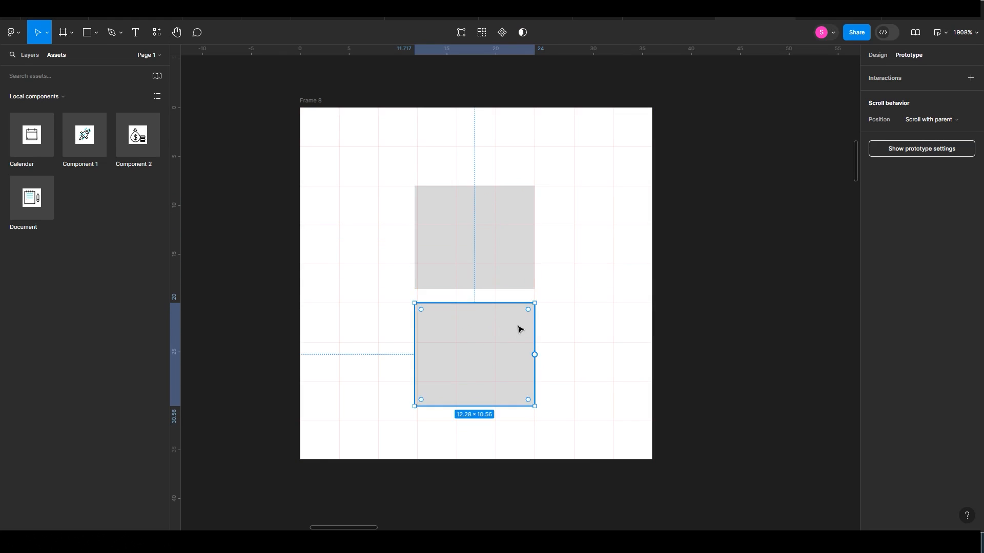
pyautogui.keyDown('shift'); pyautogui.click(477, 273); pyautogui.keyUp('shift')
pyautogui.moveTo(415, 283); pyautogui.dragTo(417, 284)
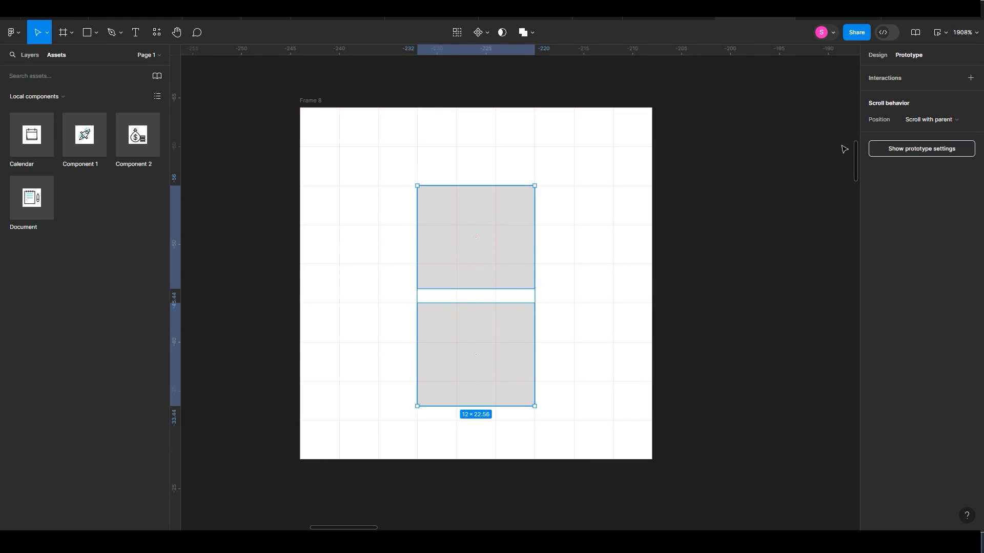
# Step: Remove the fill from both rectangles and give them a 1 px black stroke aligned to Center
pyautogui.click(877, 55)
pyautogui.click(970, 324)
pyautogui.click(970, 330)
pyautogui.click(913, 365)
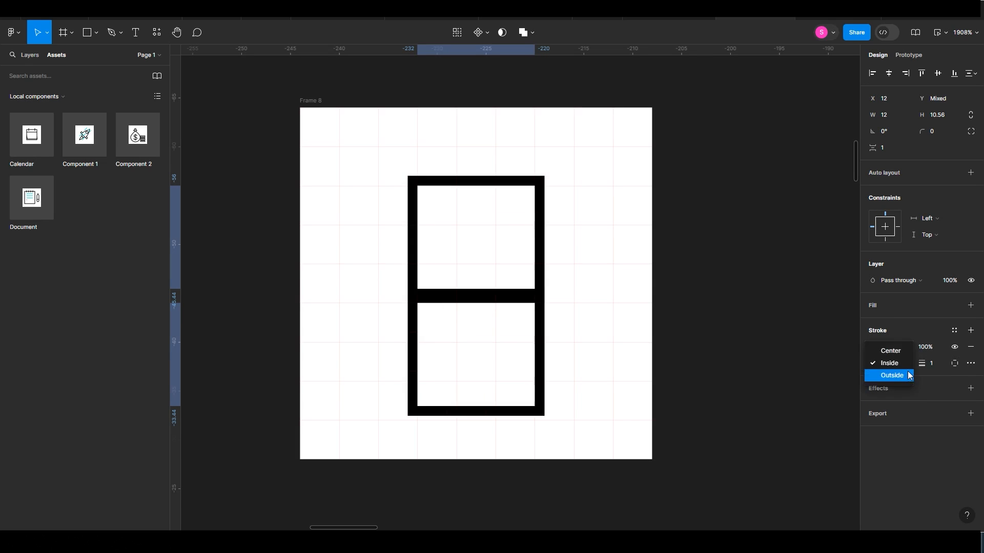
pyautogui.click(898, 349)
# Step: Fully round the two bottom corners of the upper rectangle to form a bulb
pyautogui.click(446, 96)
pyautogui.click(461, 186)
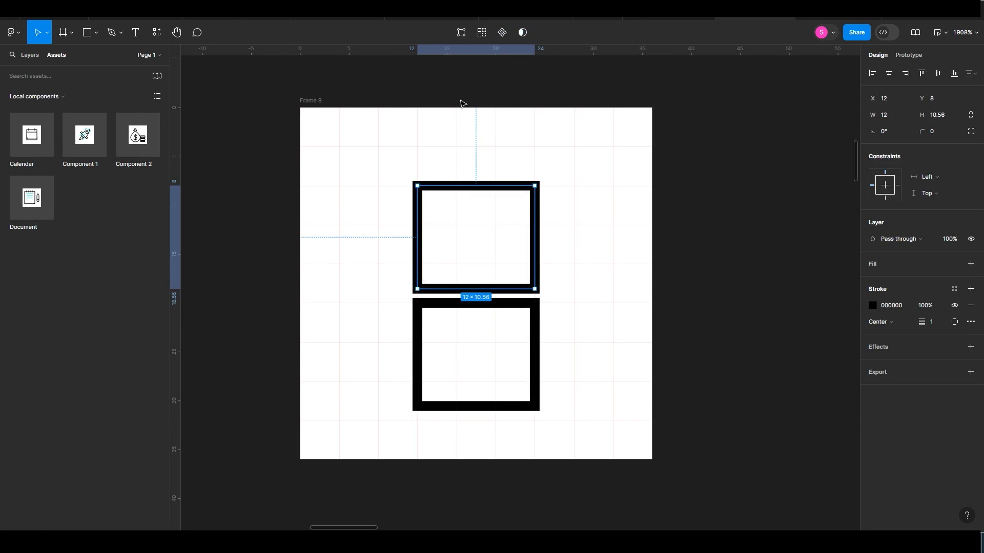
pyautogui.click(462, 33)
pyautogui.moveTo(405, 268); pyautogui.dragTo(550, 308)
pyautogui.moveTo(873, 148); pyautogui.dragTo(974, 147)
# Step: Fully round the two top corners of the lower rectangle to mirror the upper bulb
pyautogui.click(437, 307)
pyautogui.click(420, 306)
pyautogui.doubleClick(422, 306)
pyautogui.moveTo(383, 283); pyautogui.dragTo(647, 344)
pyautogui.moveTo(871, 149); pyautogui.dragTo(973, 148)
pyautogui.click(523, 296)
pyautogui.click(523, 296)
pyautogui.click(523, 295)
# Step: Flatten the two rounded bulb shapes together
pyautogui.click(509, 281)
pyautogui.keyDown('shift'); pyautogui.click(500, 312); pyautogui.keyUp('shift')
pyautogui.rightClick(500, 316)
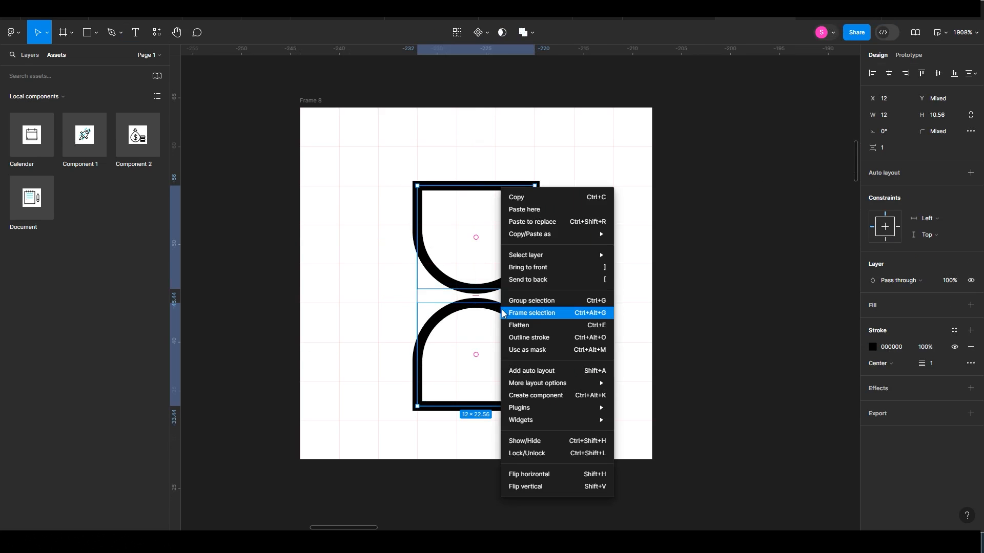
pyautogui.click(520, 323)
pyautogui.click(573, 296)
# Step: Draw a horizontal black line along the base of the lower bulb, extending beyond its side
pyautogui.press('l')
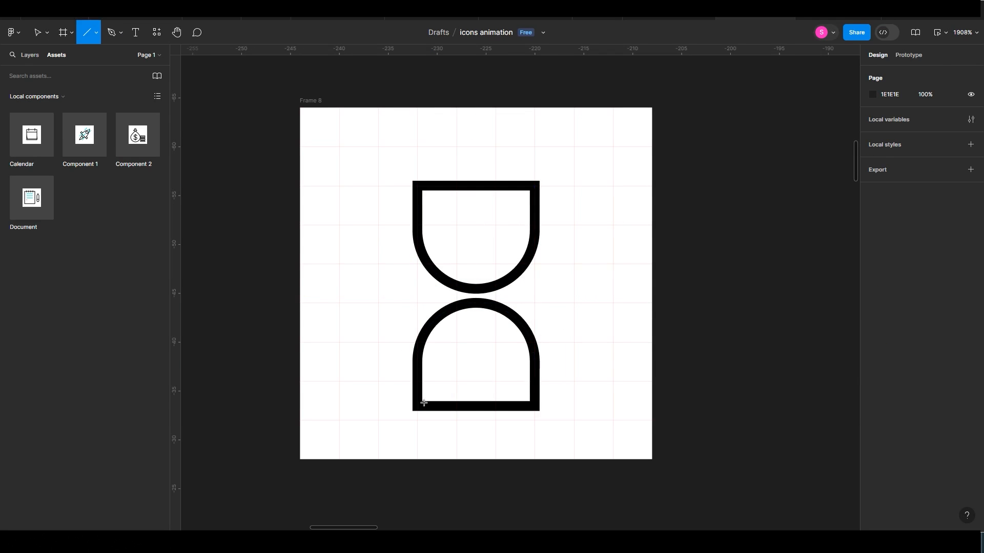
pyautogui.moveTo(418, 405)
pyautogui.mouseDown()
pyautogui.moveTo(534, 405)
pyautogui.moveTo(485, 362)
pyautogui.moveTo(483, 185)
pyautogui.moveTo(550, 185)
pyautogui.moveTo(557, 410)
pyautogui.mouseUp()
pyautogui.click(898, 306)
pyautogui.write('0')
pyautogui.press('Return')
pyautogui.press('Escape')
# Step: Center the base line under the lower bulb and add matching lines as the top cap and across the upper bulb
pyautogui.click(561, 204)
pyautogui.moveTo(493, 402); pyautogui.dragTo(515, 412)
pyautogui.keyDown('shift'); pyautogui.click(547, 411); pyautogui.keyUp('shift')
pyautogui.click(513, 411)
pyautogui.click(515, 404)
pyautogui.click(605, 359)
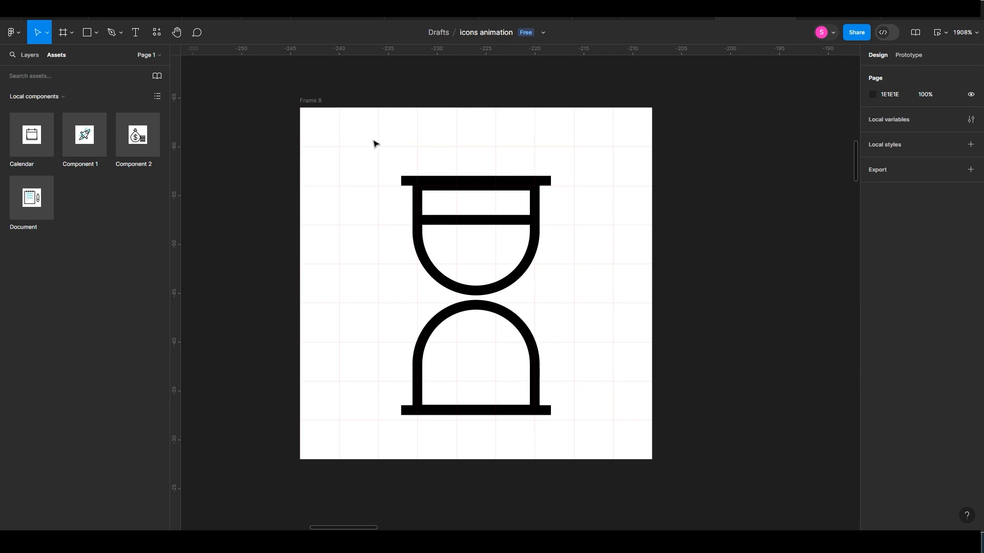
# Step: Move the whole hourglass up slightly and enlarge it to about 15.8 × 24.2 px within Frame 8
pyautogui.moveTo(372, 155); pyautogui.dragTo(507, 308)
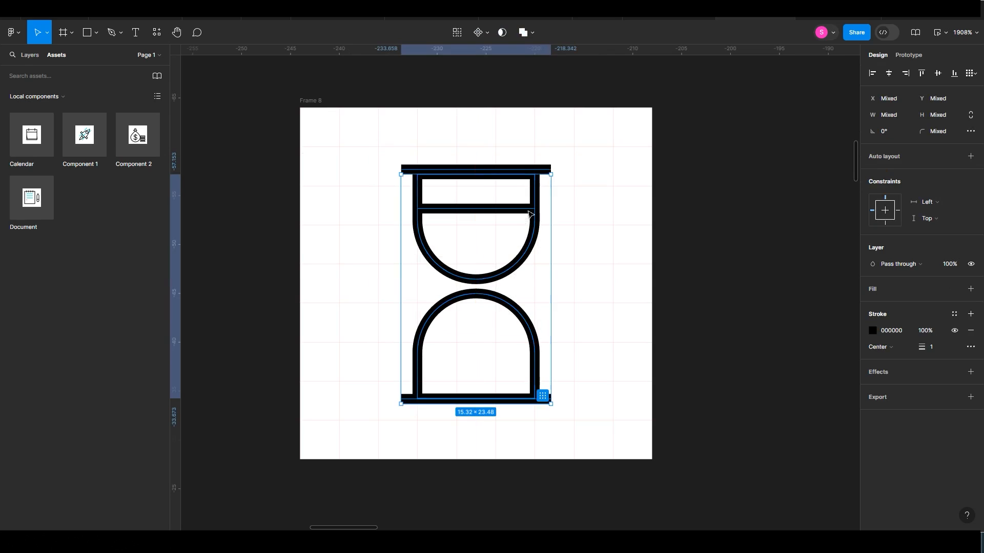
pyautogui.moveTo(550, 173); pyautogui.dragTo(553, 171)
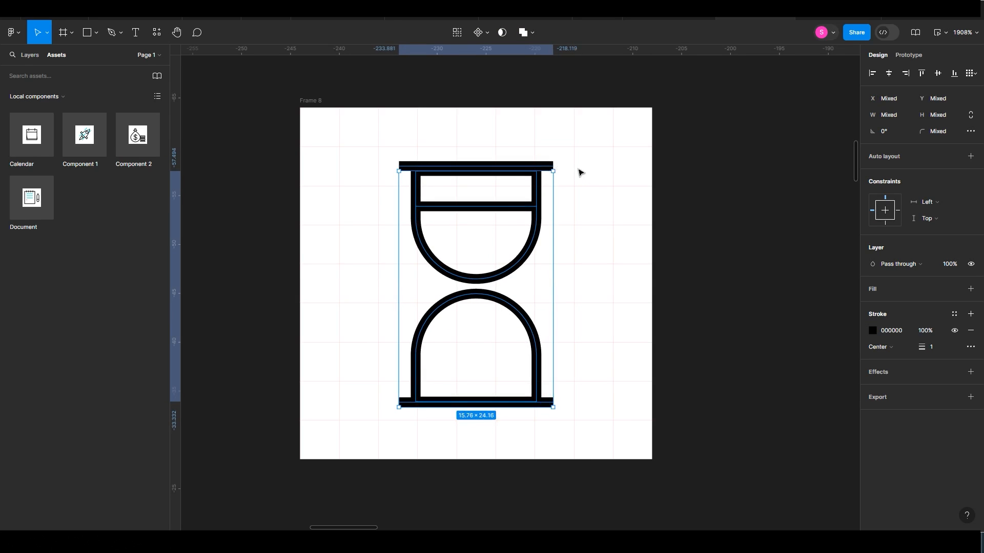
pyautogui.click(590, 184)
pyautogui.moveTo(442, 122); pyautogui.dragTo(373, 116)
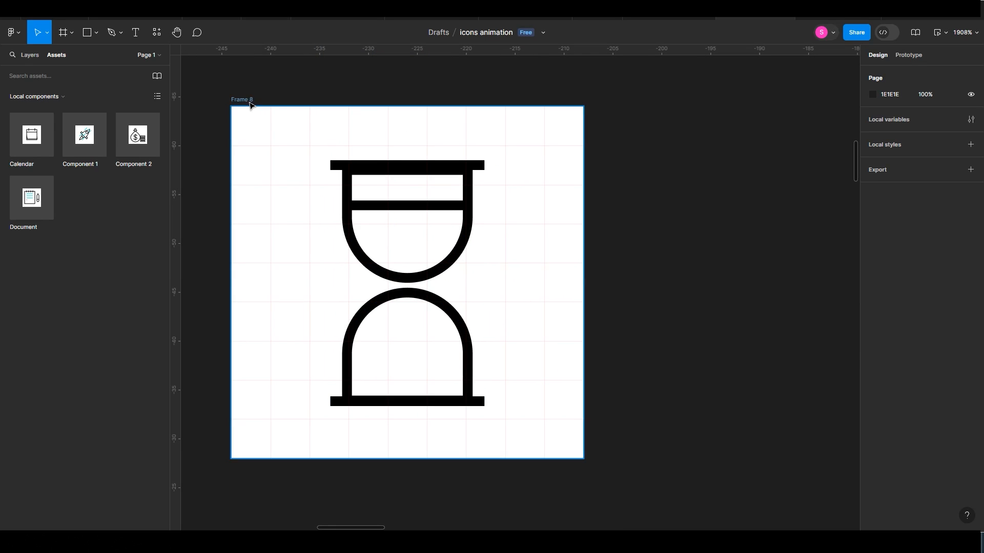
# Step: Duplicate Frame 8 beside the original and lower the copy's sand line to the bottom of the upper bulb, shortened to about 5.7 px
pyautogui.moveTo(243, 101); pyautogui.dragTo(655, 112)
pyautogui.moveTo(754, 221); pyautogui.dragTo(467, 257)
pyautogui.click(452, 186)
pyautogui.moveTo(536, 252); pyautogui.dragTo(503, 251)
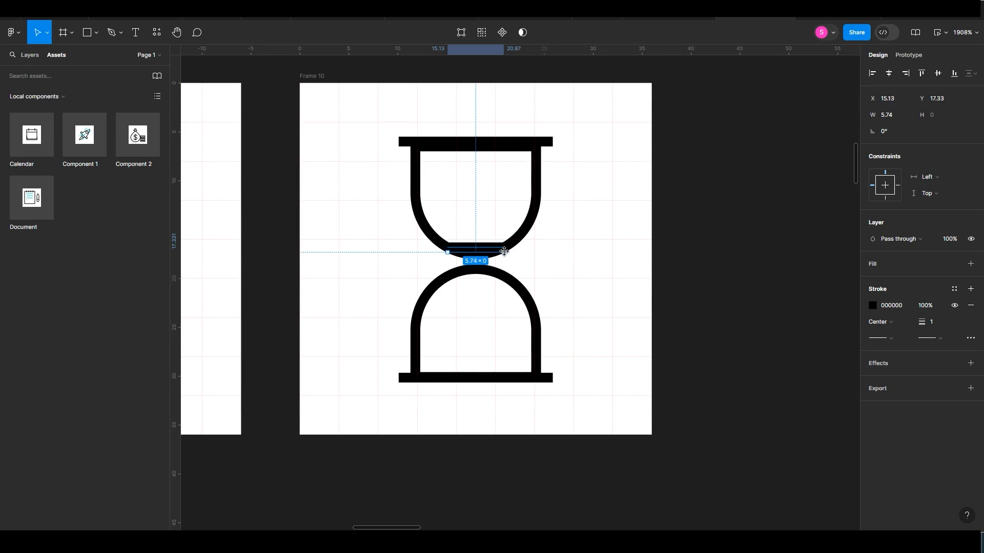
pyautogui.moveTo(504, 251); pyautogui.dragTo(504, 251)
# Step: Copy the base line up into the lower bulb of Frame 10 as a sand line about 10.8 px wide
pyautogui.moveTo(570, 234); pyautogui.dragTo(608, 220)
pyautogui.click(502, 363)
pyautogui.moveTo(501, 375)
pyautogui.mouseDown()
pyautogui.moveTo(534, 356)
pyautogui.moveTo(523, 378)
pyautogui.moveTo(525, 319)
pyautogui.moveTo(516, 364)
pyautogui.mouseUp()
pyautogui.click(558, 380)
pyautogui.click(522, 364)
pyautogui.click(521, 365)
pyautogui.moveTo(522, 320); pyautogui.dragTo(567, 293)
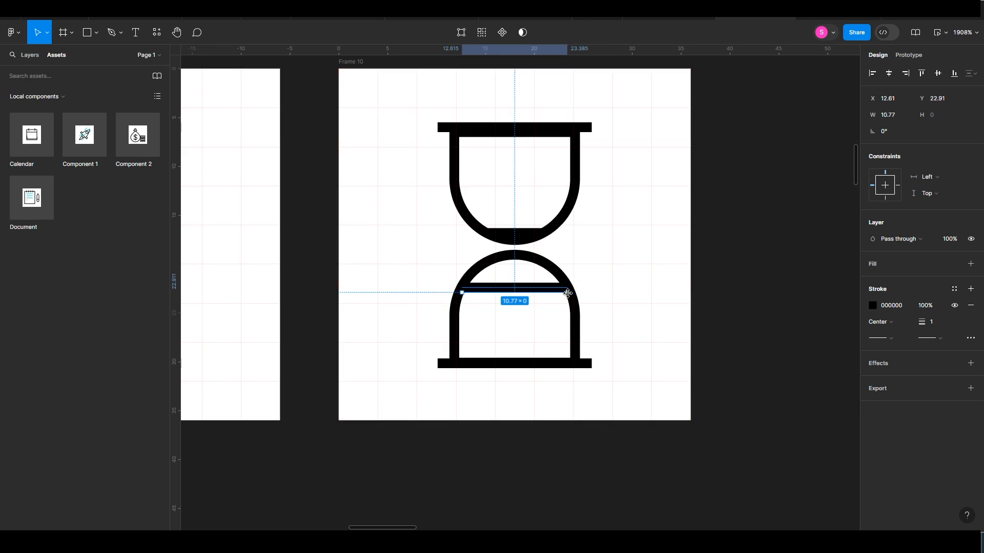
pyautogui.click(591, 248)
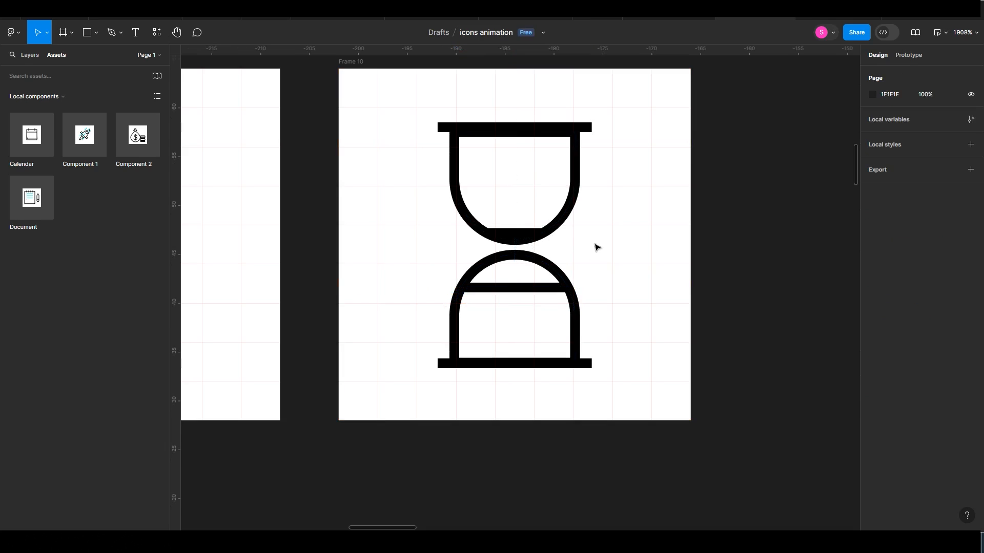
# Step: Duplicate Frame 10 beside itself
pyautogui.hotkey('ctrl', '-')
pyautogui.hotkey('ctrl', '-')
pyautogui.hotkey('ctrl', '+')
pyautogui.click(481, 201)
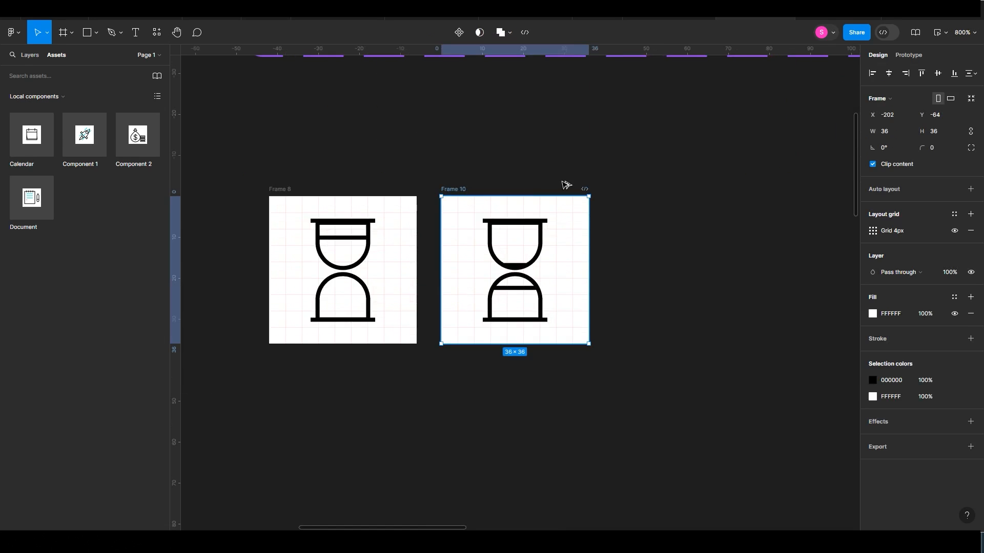
pyautogui.hotkey('ctrl', 'd')
pyautogui.press('Escape')
# Step: Group the hourglass parts in Frame 8 and delete the other two hourglass frames
pyautogui.click(320, 245)
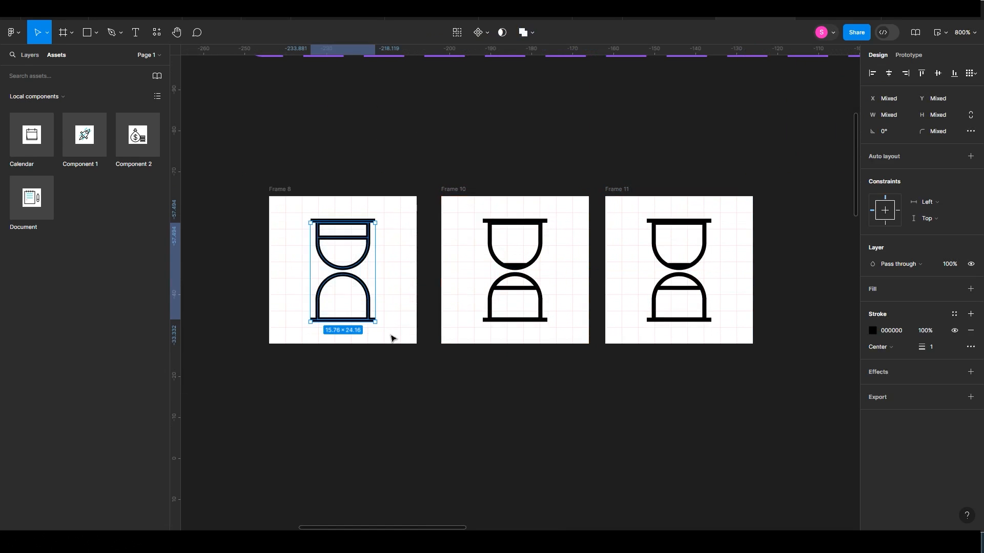
pyautogui.moveTo(443, 173); pyautogui.dragTo(615, 205)
pyautogui.press('Delete')
# Step: Duplicate Frame 8 with its grouped hourglass and lower the copy's sand line, shortened, to the bottom of the upper bulb
pyautogui.click(285, 191)
pyautogui.moveTo(285, 191); pyautogui.dragTo(446, 195)
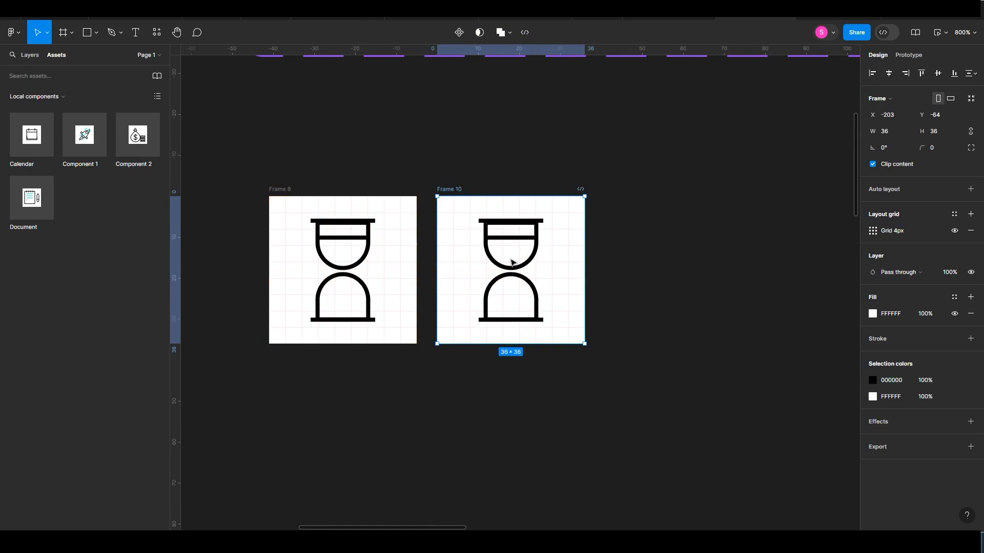
pyautogui.moveTo(512, 240); pyautogui.dragTo(522, 267)
pyautogui.click(546, 275)
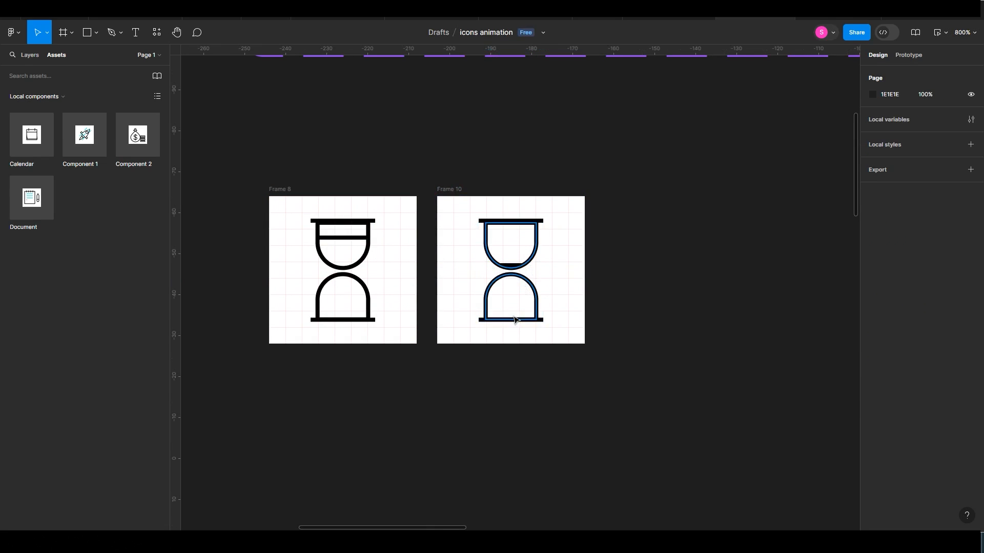
# Step: Add a shortened copy of the base line as a sand line near the top of the lower bulb in Frame 10
pyautogui.click(514, 319)
pyautogui.click(36, 58)
pyautogui.click(60, 289)
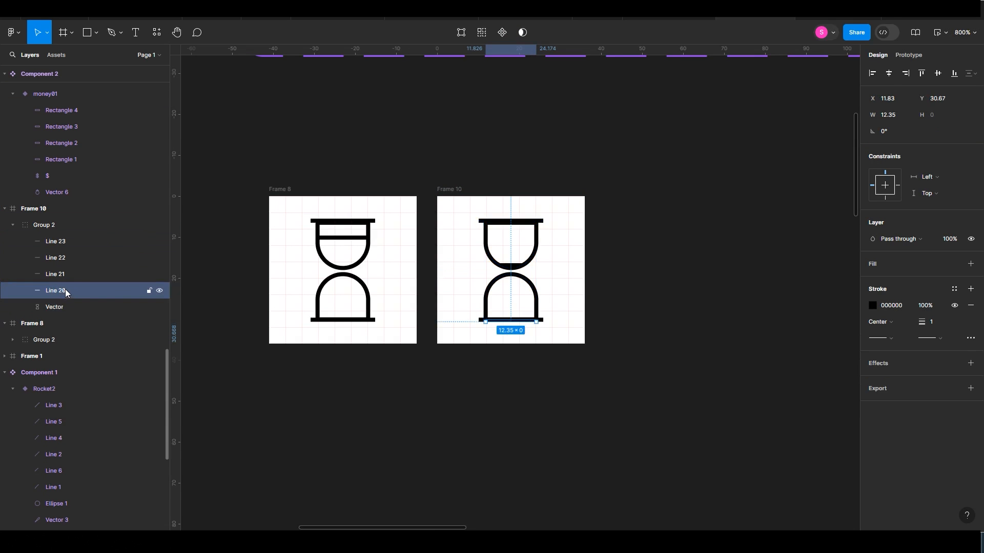
pyautogui.hotkey('shift', '2')
pyautogui.click(561, 361)
pyautogui.doubleClick(565, 337)
pyautogui.press('Up')
pyautogui.press('Up')
pyautogui.press('Up')
pyautogui.press('Up')
pyautogui.press('Up')
pyautogui.press('Up')
pyautogui.press('Up')
pyautogui.press('Up')
pyautogui.press('Up')
pyautogui.moveTo(449, 208); pyautogui.dragTo(476, 208)
# Step: Duplicate Frame 10 to its side and rotate the copy's hourglass group by 180°
pyautogui.scroll(-10, 552, 213)
pyautogui.press('z')
pyautogui.moveTo(408, 209); pyautogui.dragTo(618, 350)
pyautogui.moveTo(409, 125); pyautogui.dragTo(714, 131)
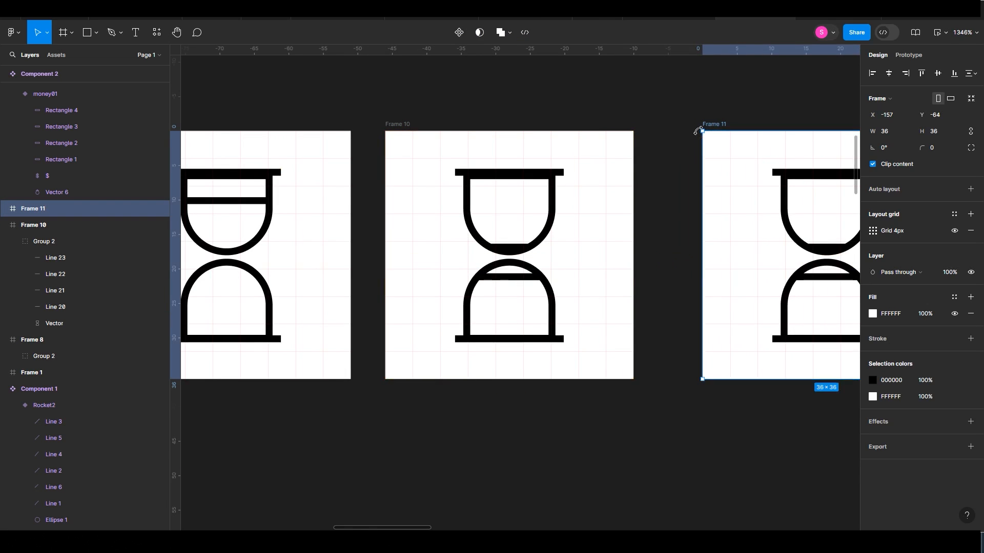
pyautogui.scroll(-5, 654, 341)
pyautogui.click(608, 279)
pyautogui.moveTo(630, 253); pyautogui.dragTo(589, 296)
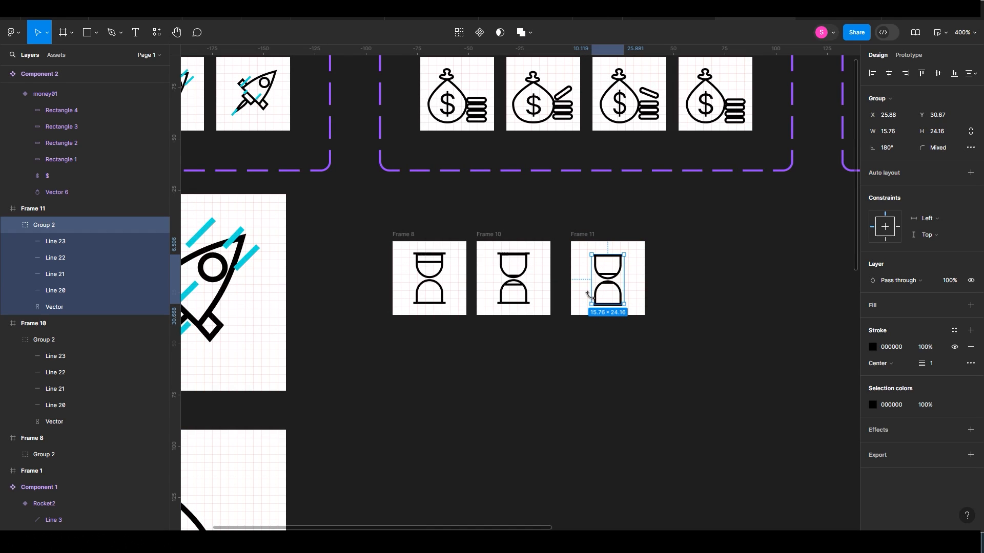
pyautogui.click(567, 237)
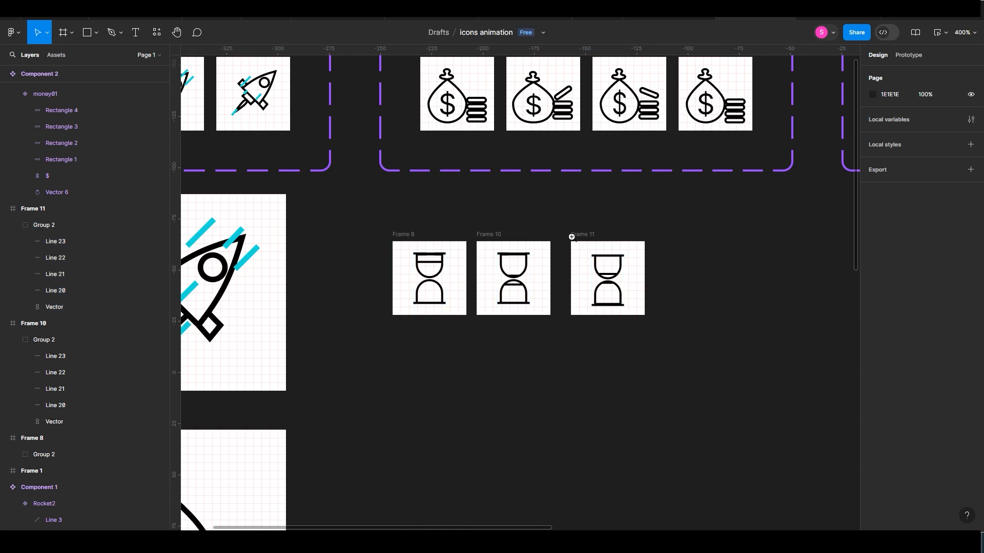
# Step: Reposition Frame 11's sand lines so one crosses high in the upper bulb and the other rests on the lower bulb's base
pyautogui.press('z')
pyautogui.moveTo(571, 236); pyautogui.dragTo(675, 343)
pyautogui.moveTo(452, 215); pyautogui.dragTo(454, 164)
pyautogui.hotkey('ctrl', 'z')
pyautogui.moveTo(464, 212); pyautogui.dragTo(500, 158)
pyautogui.moveTo(453, 252); pyautogui.dragTo(500, 337)
pyautogui.click(536, 280)
pyautogui.hotkey('ctrl', '-')
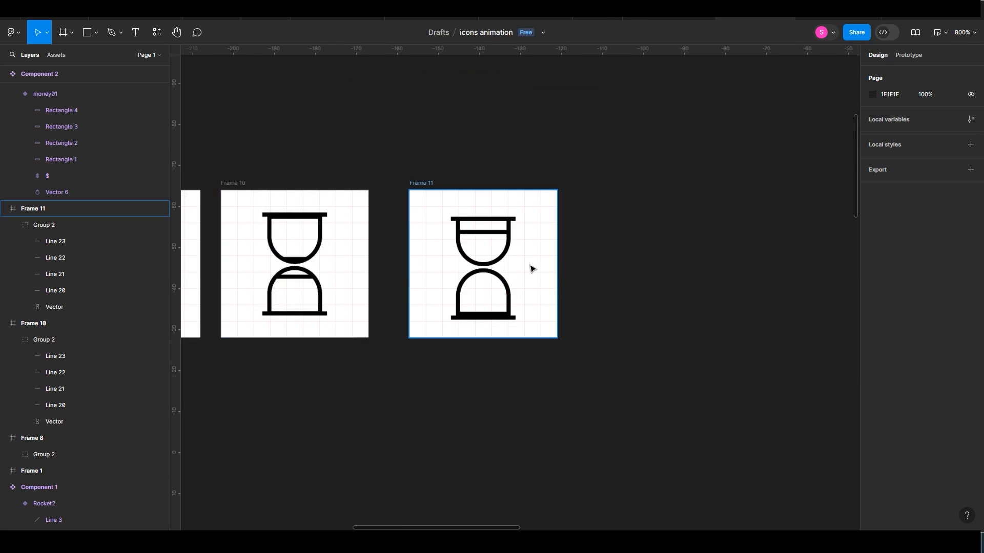
pyautogui.hotkey('ctrl', '-')
pyautogui.hotkey('ctrl', '+')
pyautogui.moveTo(595, 244); pyautogui.dragTo(753, 217)
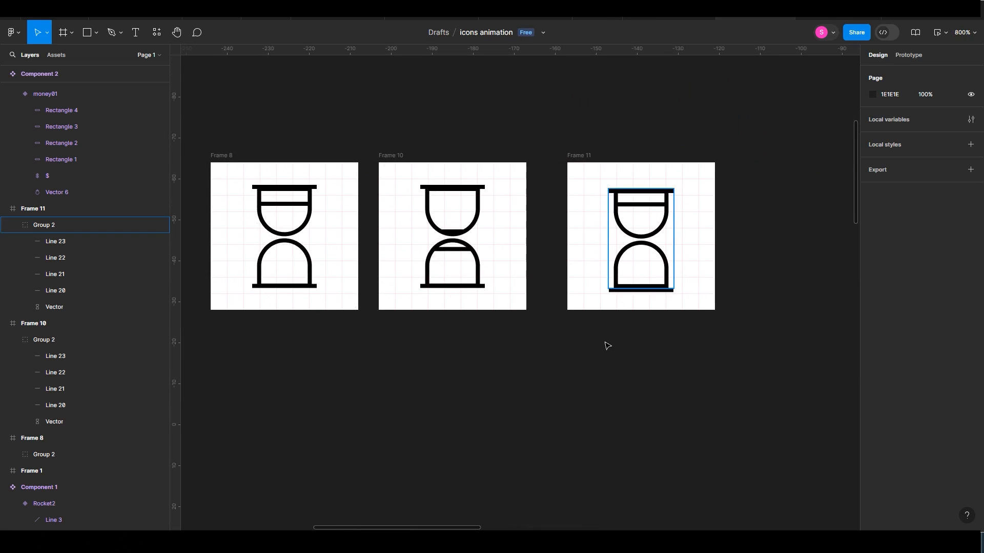
pyautogui.click(653, 289)
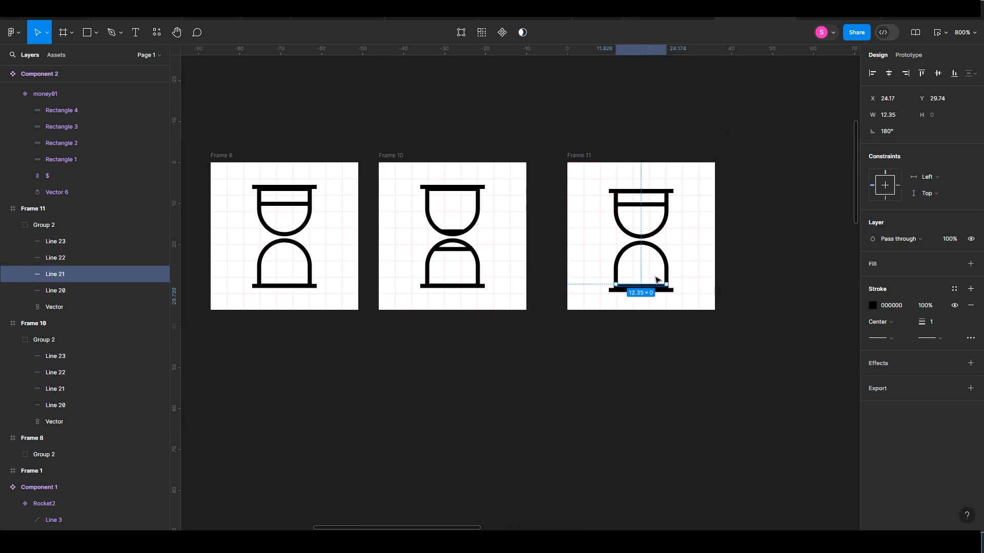
pyautogui.click(461, 188)
pyautogui.click(461, 108)
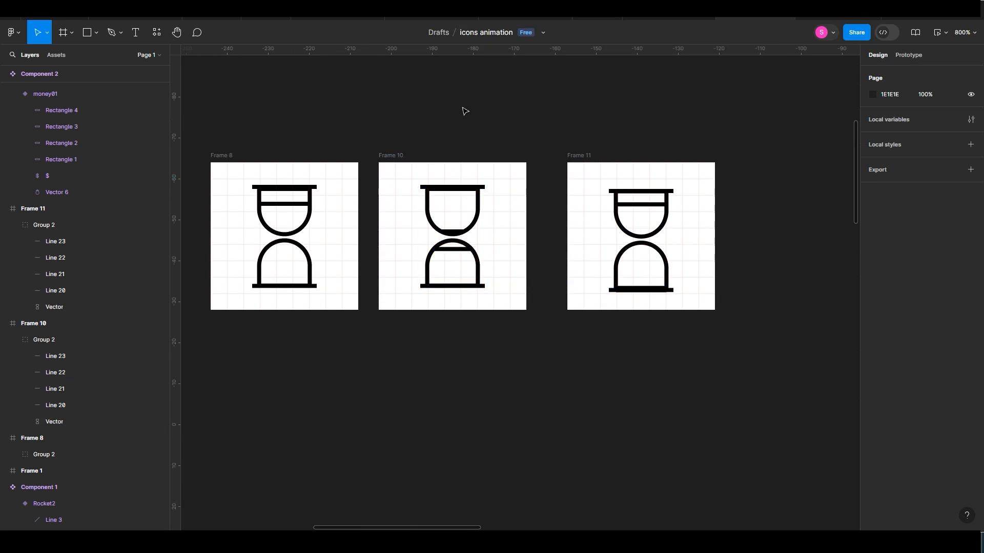
# Step: Batch-rename the three hourglass frames in sequence as sandclock01, sandclock02 and sandclock03
pyautogui.click(226, 155)
pyautogui.keyDown('shift'); pyautogui.click(485, 156); pyautogui.keyUp('shift')
pyautogui.keyDown('shift'); pyautogui.click(570, 154); pyautogui.keyUp('shift')
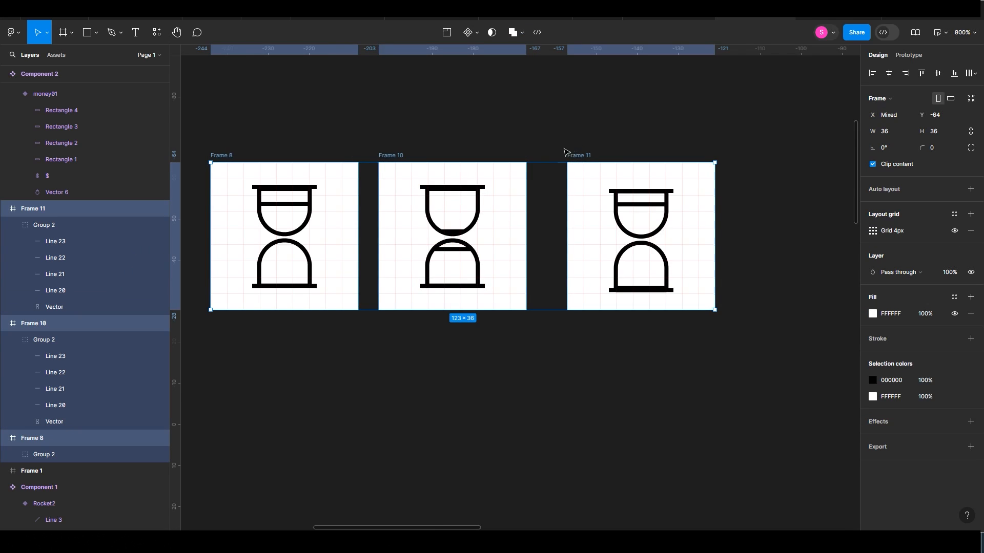
pyautogui.hotkey('ctrl', 'r')
pyautogui.write('sandclock$nn')
pyautogui.click(592, 232)
pyautogui.click(616, 130)
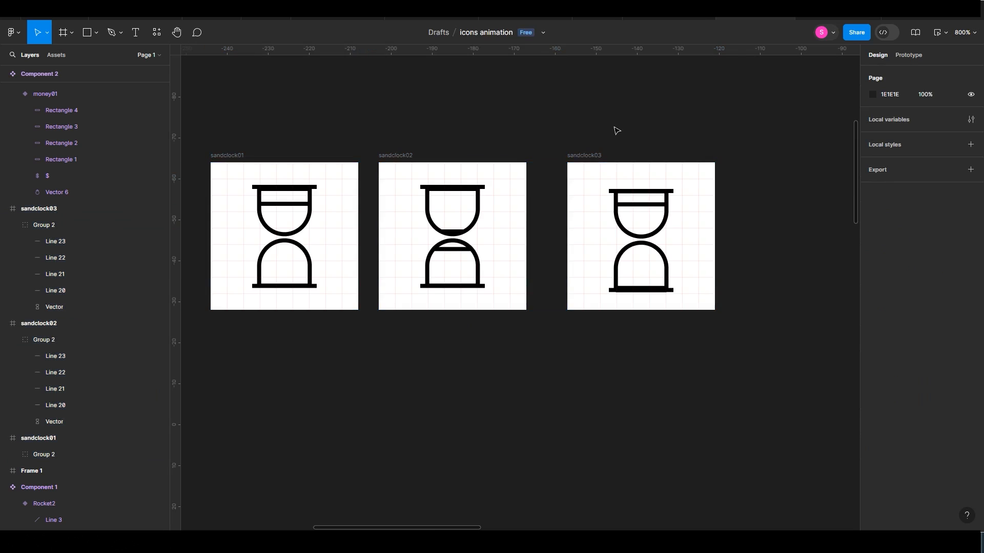
# Step: Combine the three sandclock frames into a component set and name it sandclock
pyautogui.moveTo(608, 129); pyautogui.dragTo(653, 134)
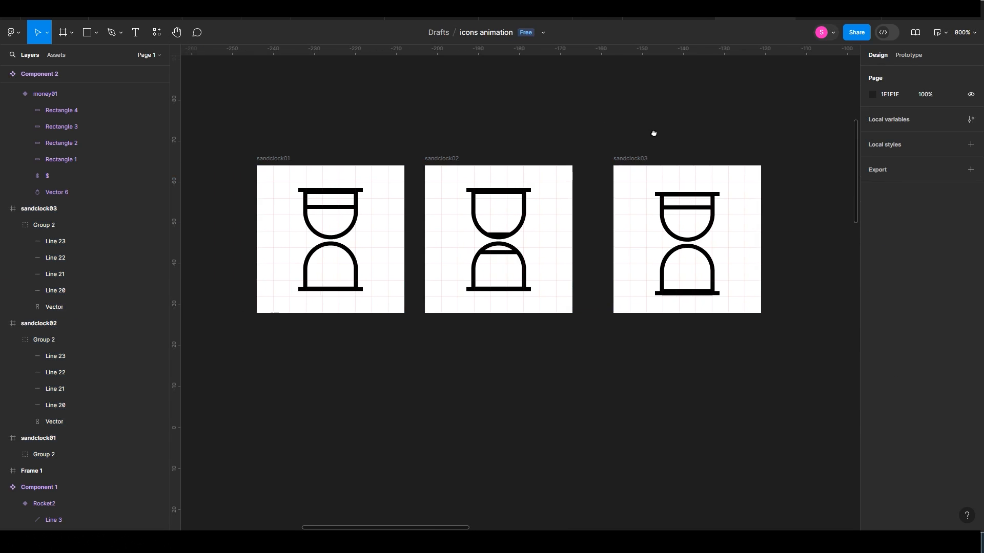
pyautogui.click(295, 160)
pyautogui.keyDown('shift'); pyautogui.click(453, 160); pyautogui.keyUp('shift')
pyautogui.keyDown('shift'); pyautogui.click(629, 159); pyautogui.keyUp('shift')
pyautogui.click(477, 32)
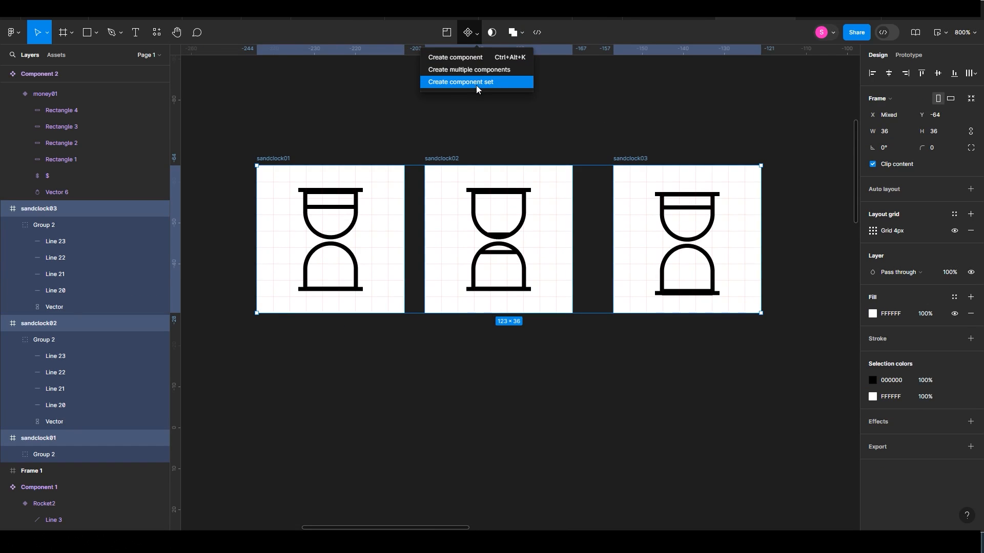
pyautogui.click(479, 83)
pyautogui.doubleClick(213, 76)
pyautogui.write('sandclock')
pyautogui.press('Return')
pyautogui.press('Escape')
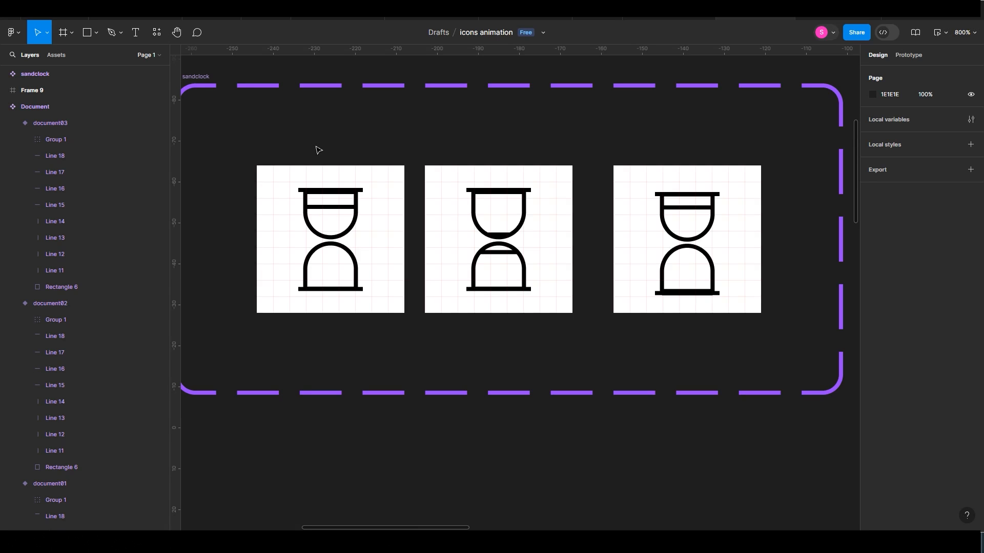
# Step: Link the sandclock01 variant to sandclock02 with an After delay trigger of 1 ms
pyautogui.click(343, 168)
pyautogui.click(908, 55)
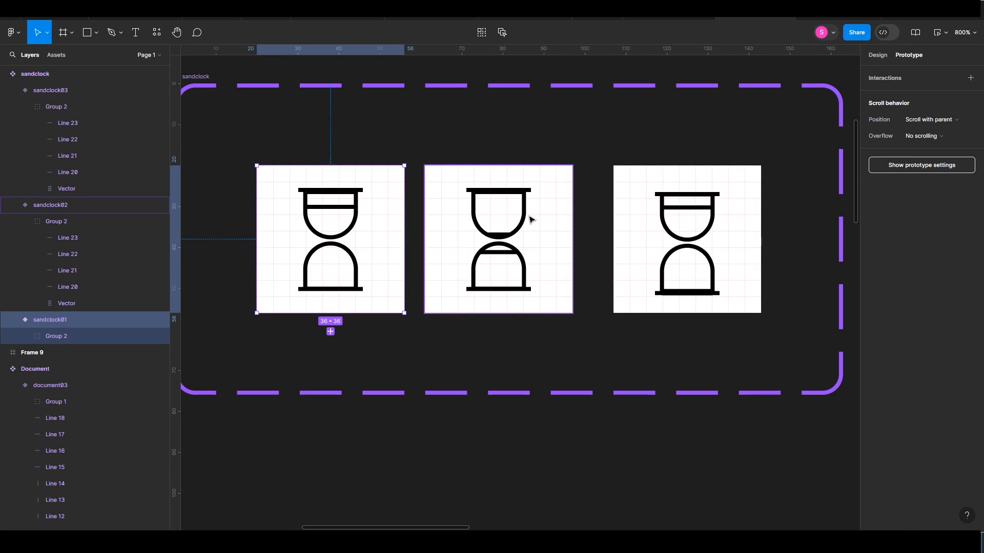
pyautogui.moveTo(405, 239); pyautogui.dragTo(438, 235)
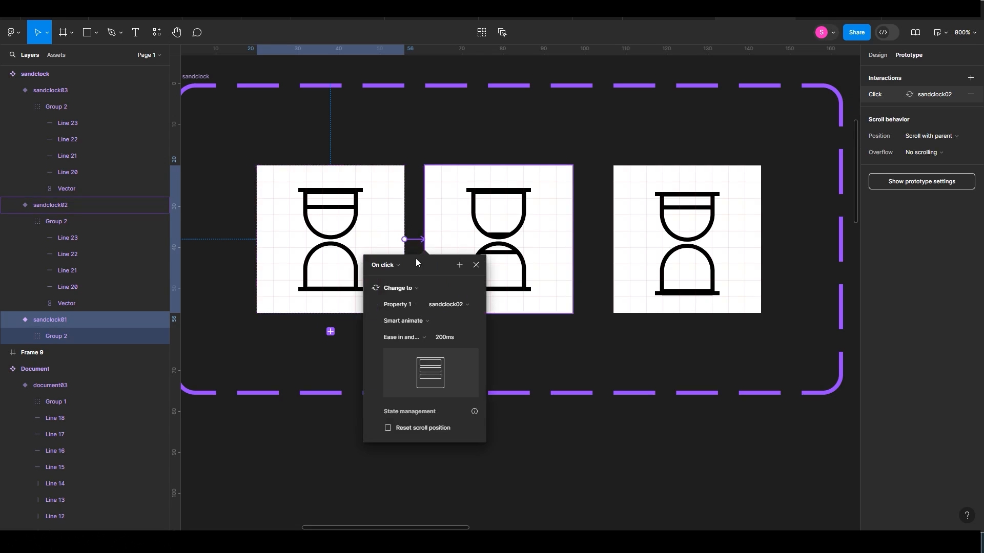
pyautogui.click(403, 265)
pyautogui.click(398, 393)
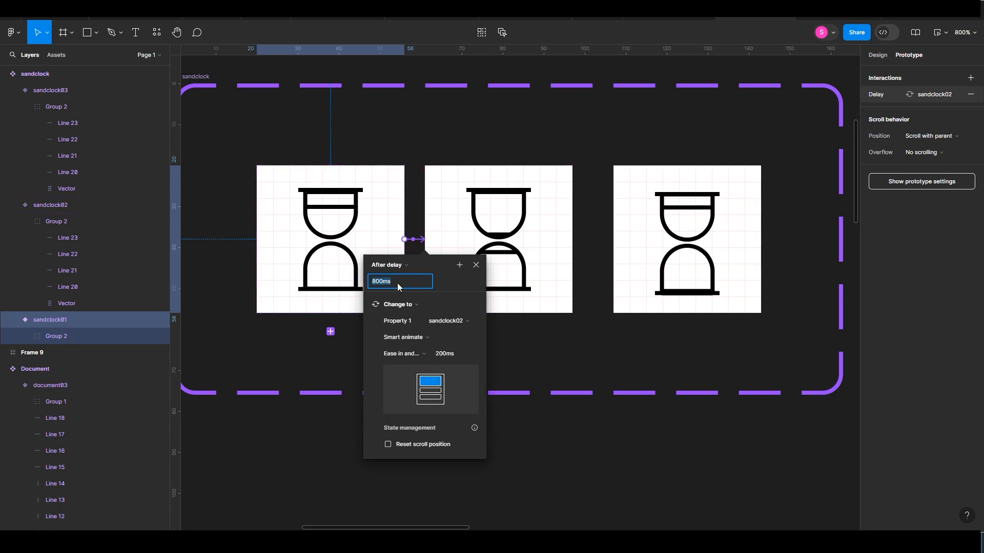
pyautogui.press('Return')
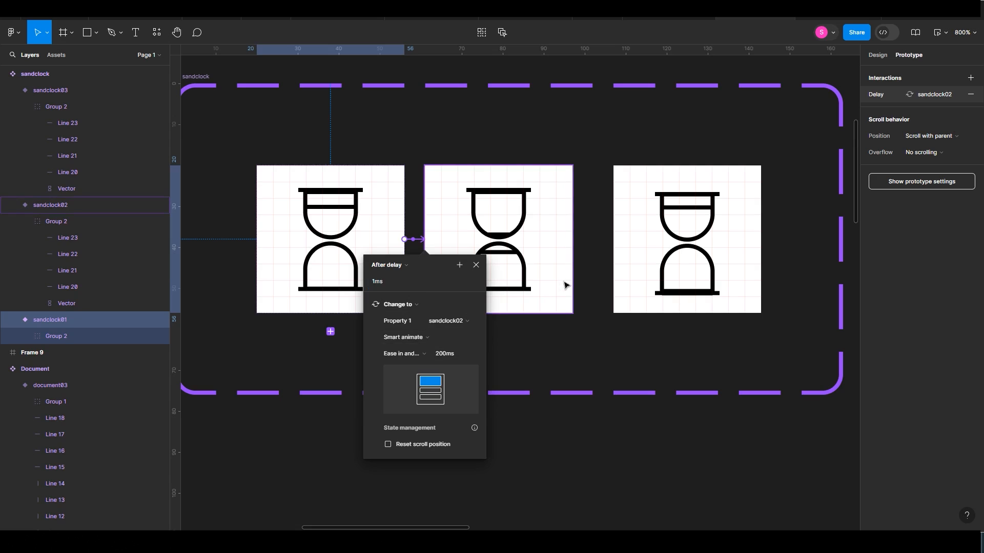
# Step: Link the sandclock02 variant to sandclock03 with an After delay trigger of 200 ms
pyautogui.click(571, 241)
pyautogui.moveTo(572, 239); pyautogui.dragTo(630, 241)
pyautogui.click(577, 265)
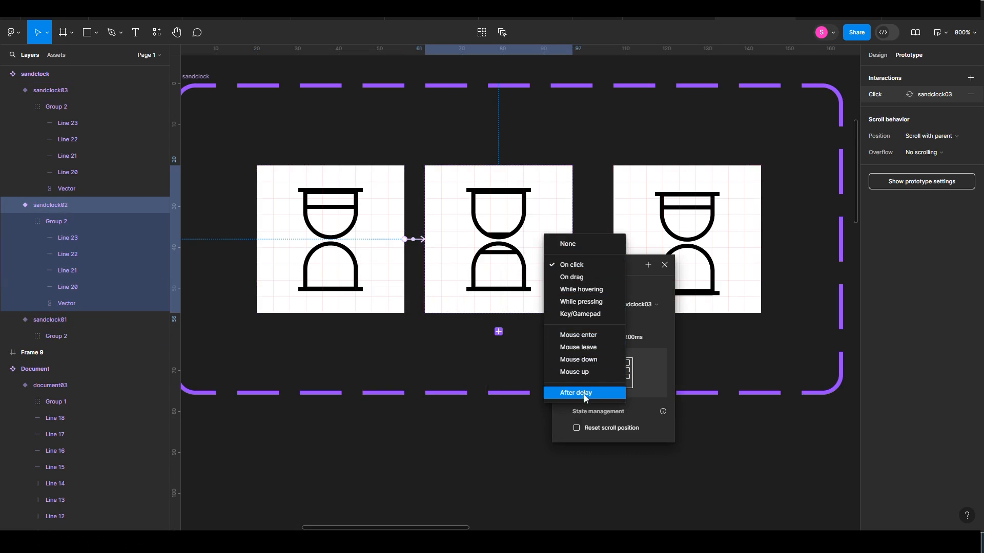
pyautogui.click(583, 392)
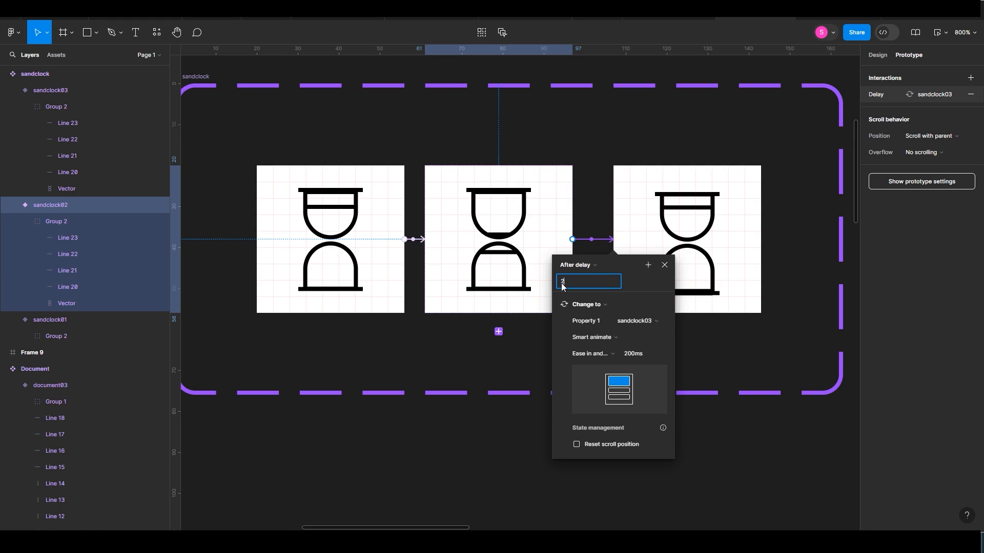
pyautogui.write('200')
pyautogui.press('Return')
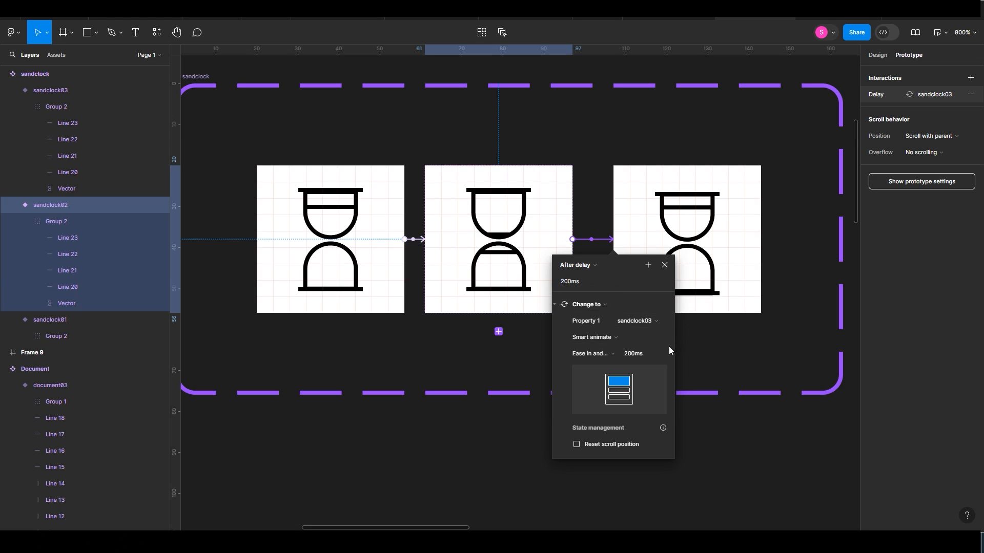
# Step: Link the sandclock03 variant back to sandclock01 with an After delay trigger and Instant animation
pyautogui.click(677, 292)
pyautogui.moveTo(613, 247); pyautogui.dragTo(338, 238)
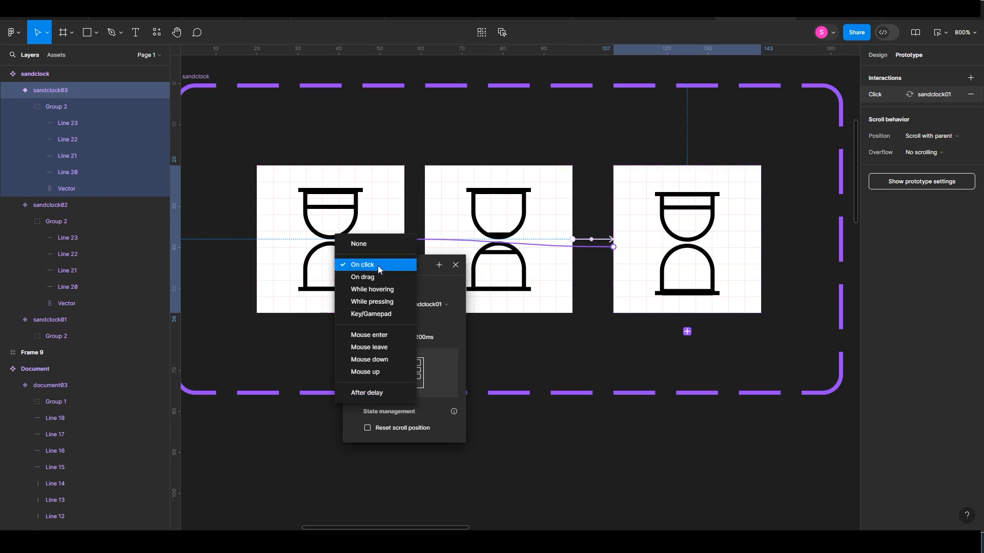
pyautogui.click(376, 265)
pyautogui.click(392, 352)
pyautogui.click(389, 338)
pyautogui.click(386, 322)
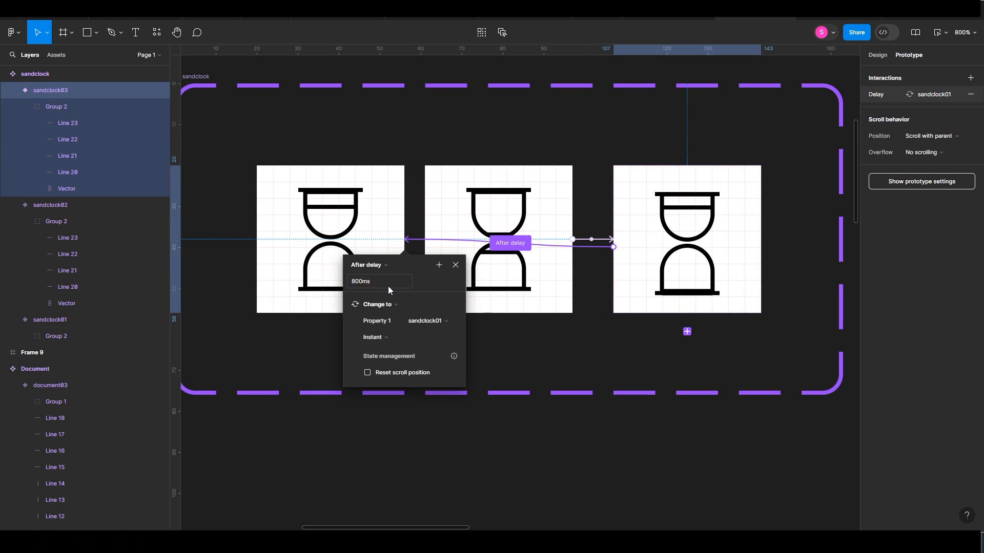
pyautogui.click(444, 157)
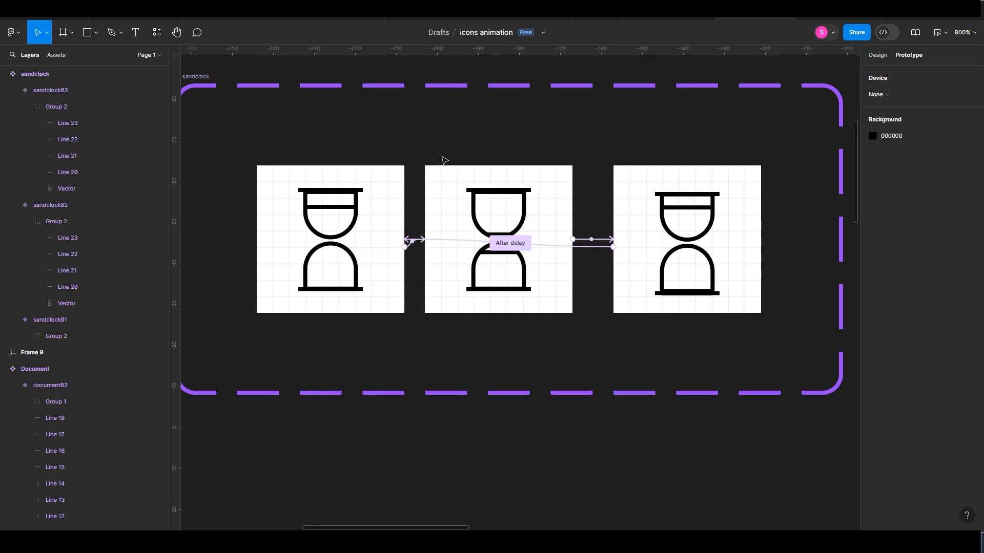
# Step: Place a sandclock instance scaled to 96 × 96 px below its component set, aligned with Frame 4
pyautogui.hotkey('ctrl', '-')
pyautogui.hotkey('ctrl', '-')
pyautogui.click(56, 55)
pyautogui.moveTo(71, 193); pyautogui.dragTo(475, 358)
pyautogui.moveTo(667, 387); pyautogui.dragTo(693, 351)
pyautogui.write('k')
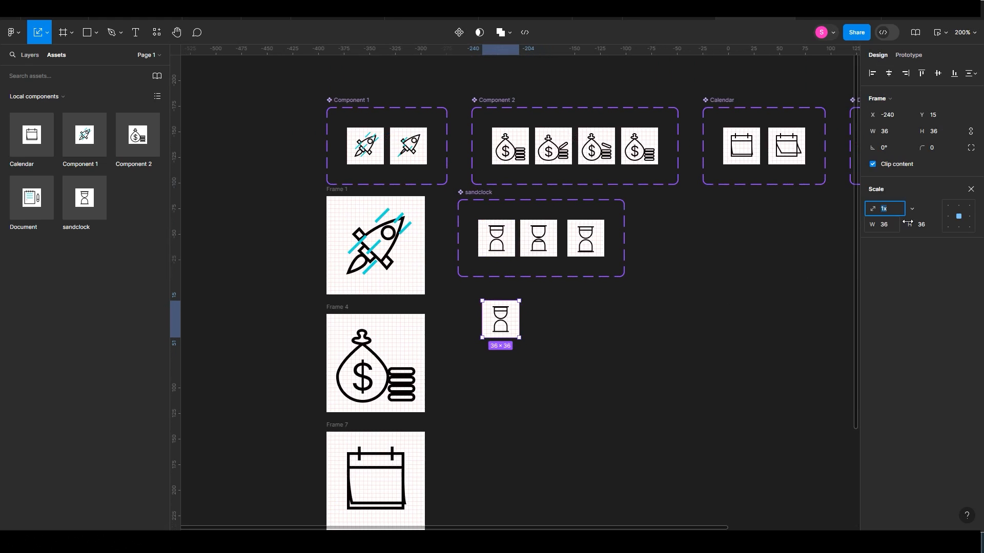
pyautogui.write('96')
pyautogui.press('Return')
pyautogui.moveTo(544, 326); pyautogui.dragTo(560, 367)
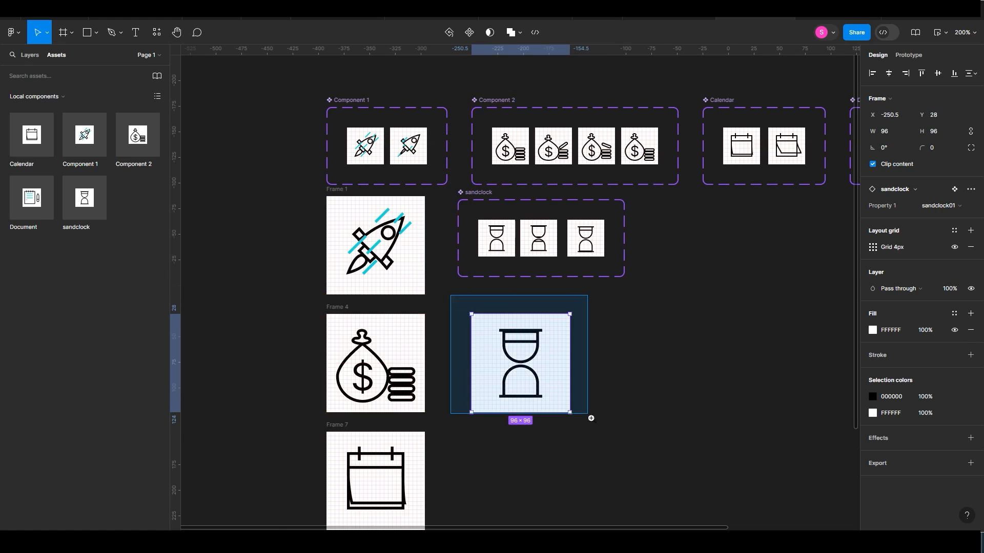
# Step: Wrap the 96 px sandclock instance in a frame and open its prototype preview
pyautogui.hotkey('shift', '2')
pyautogui.hotkey('ctrl', 'alt', 'g')
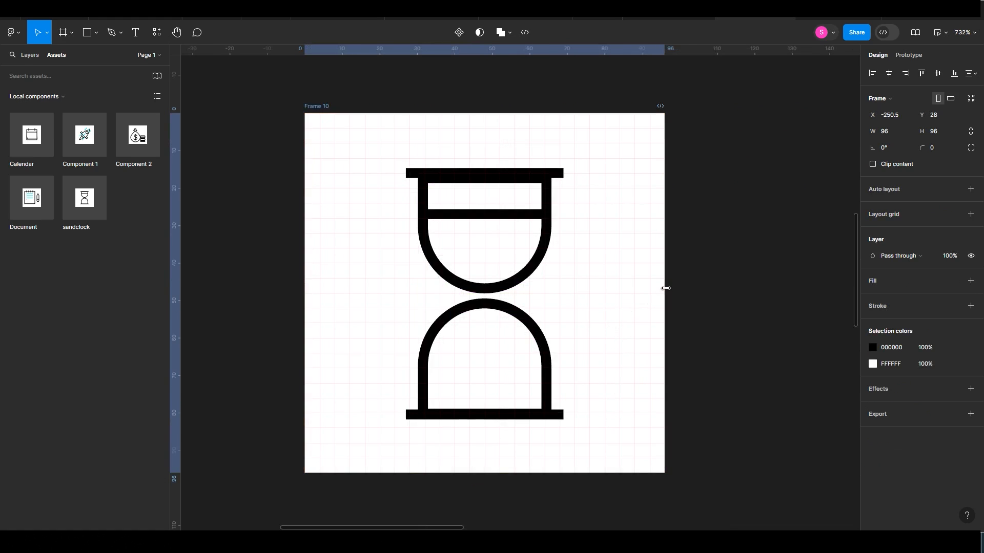
pyautogui.click(935, 36)
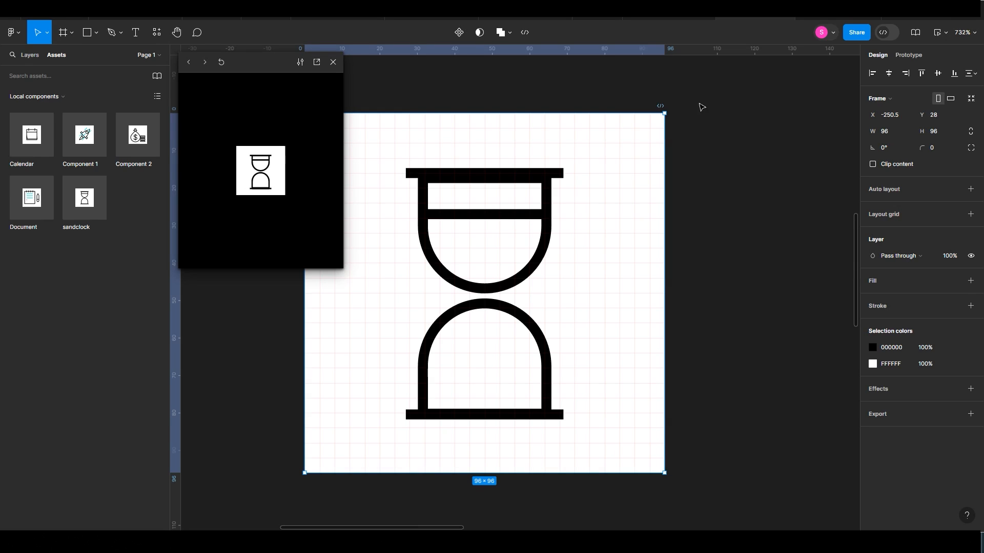
pyautogui.click(717, 114)
# Step: Set the Smart animate duration of the sandclock01 to sandclock02 transition to 500 ms
pyautogui.moveTo(717, 114); pyautogui.dragTo(674, 277)
pyautogui.moveTo(469, 161); pyautogui.dragTo(678, 256)
pyautogui.click(611, 227)
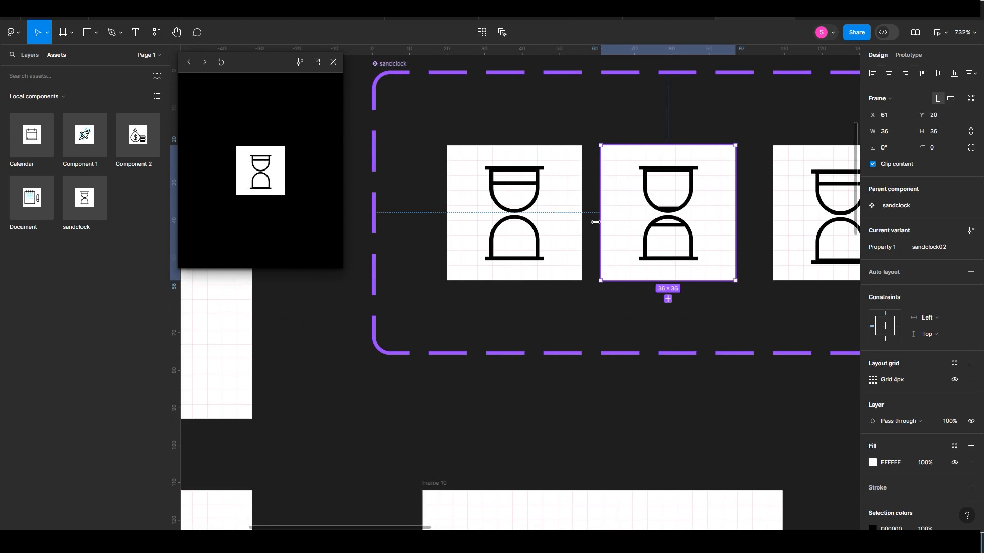
pyautogui.click(908, 54)
pyautogui.click(910, 94)
pyautogui.click(628, 328)
pyautogui.write('500')
pyautogui.press('Return')
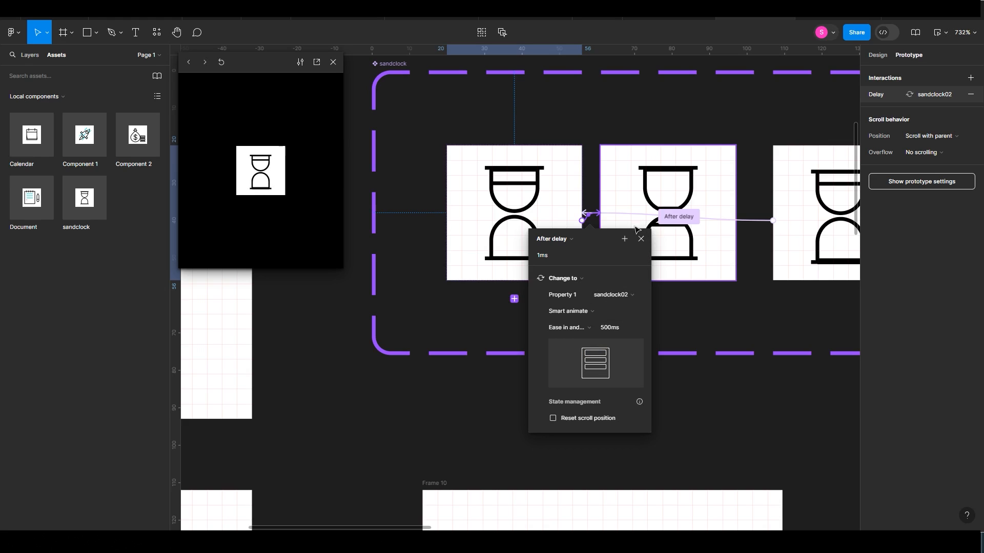
pyautogui.press('Escape')
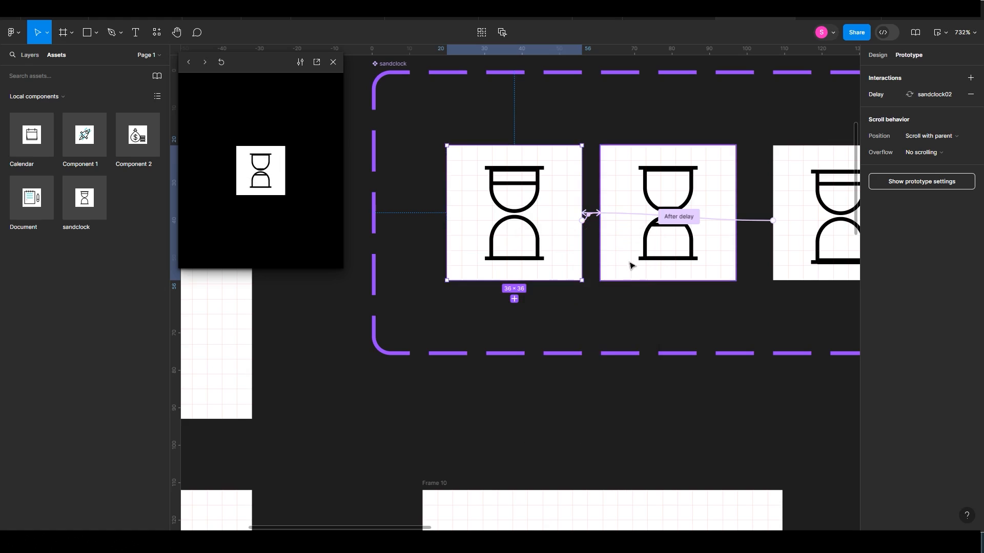
pyautogui.click(594, 225)
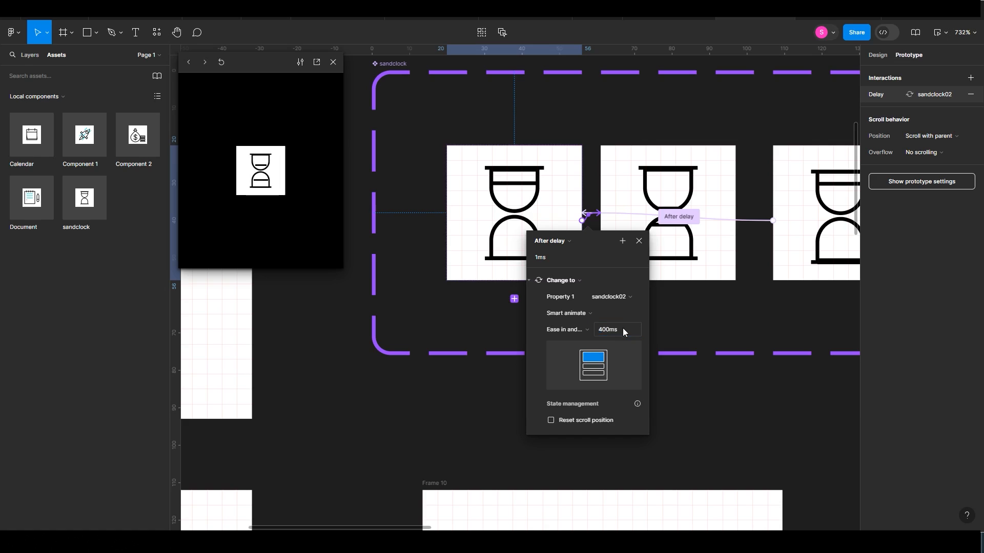
pyautogui.click(511, 319)
# Step: Close the old prototype preview and open a fresh one for Frame 10
pyautogui.click(333, 62)
pyautogui.scroll(-5, 432, 184)
pyautogui.click(432, 184)
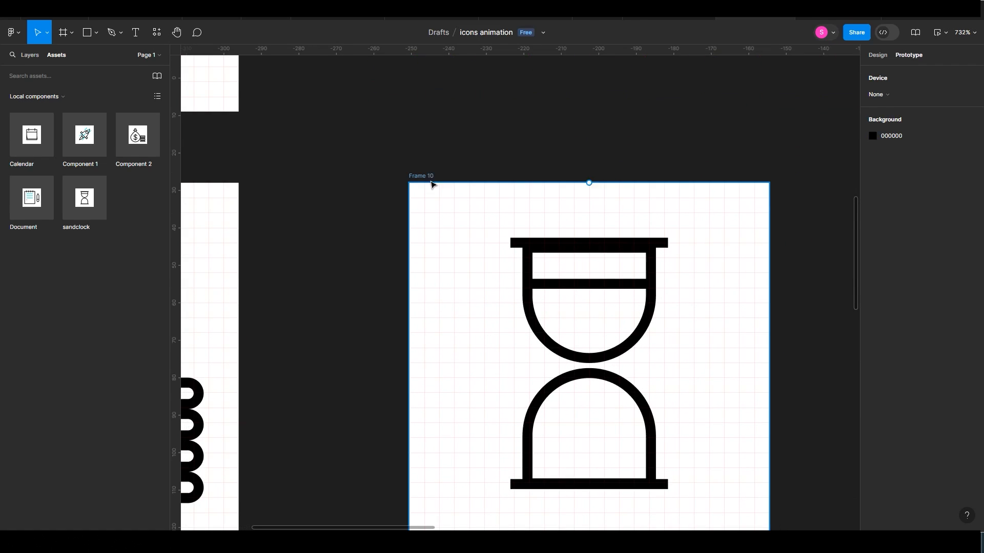
pyautogui.hotkey('shift', 'space')
# Step: Check the transition settings between the sandclock01 and sandclock02 variants
pyautogui.scroll(4, 638, 142)
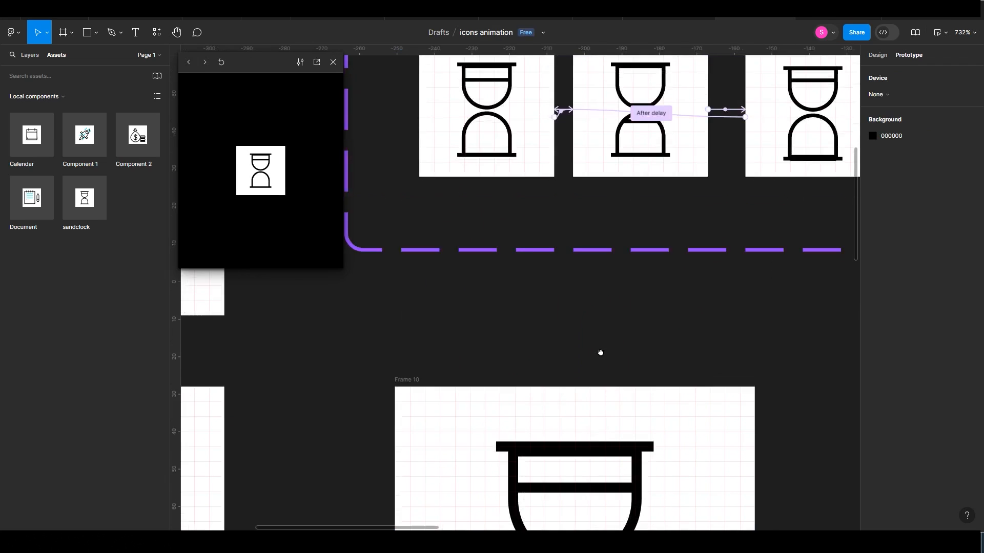
pyautogui.click(563, 121)
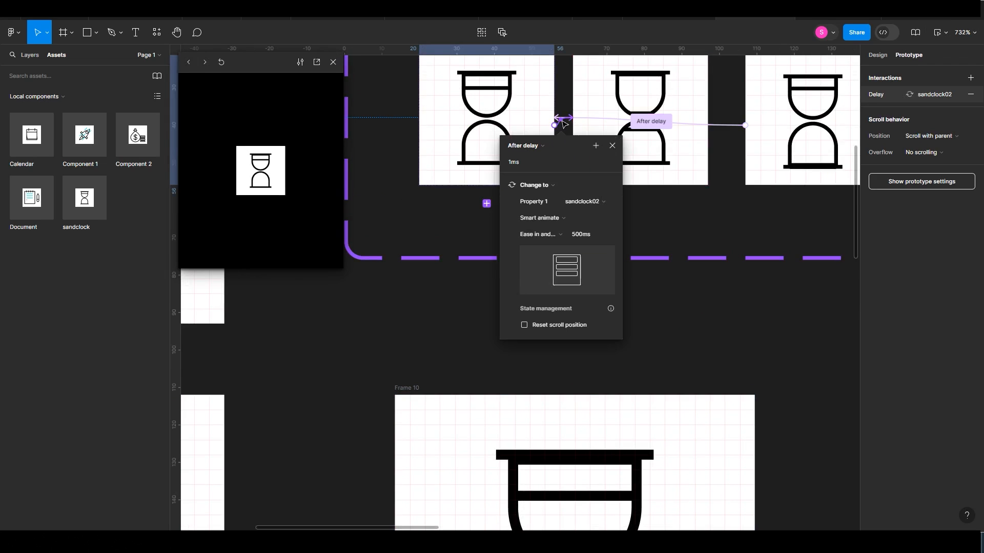
pyautogui.click(574, 137)
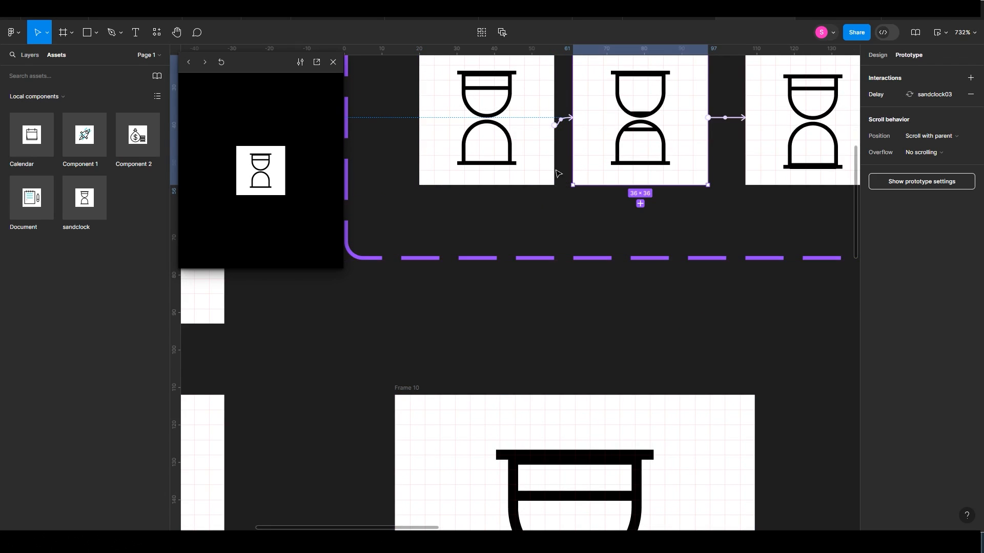
# Step: Restart the prototype preview from Frame 10 to replay the hourglass animation, and close it
pyautogui.click(333, 62)
pyautogui.click(406, 388)
pyautogui.click(936, 32)
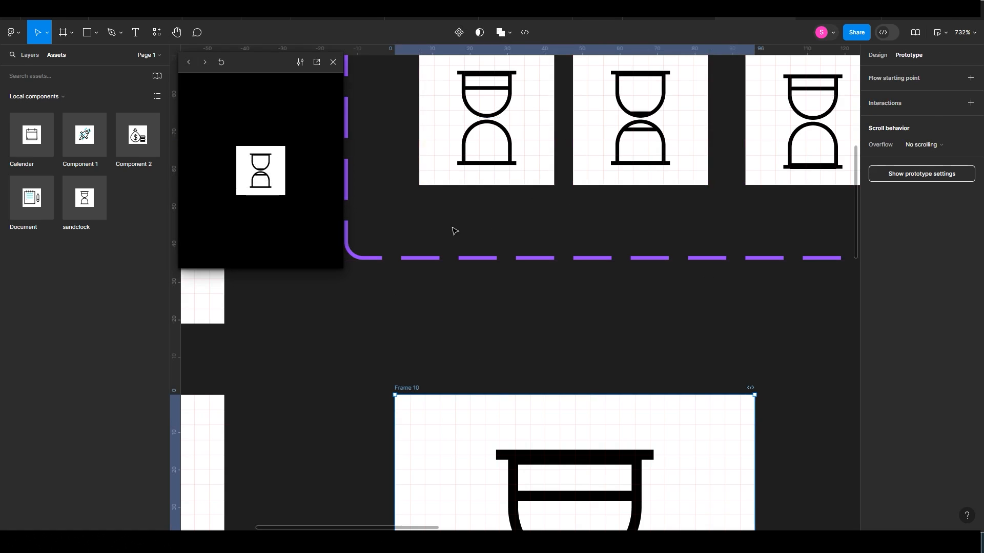
pyautogui.click(333, 62)
pyautogui.click(441, 340)
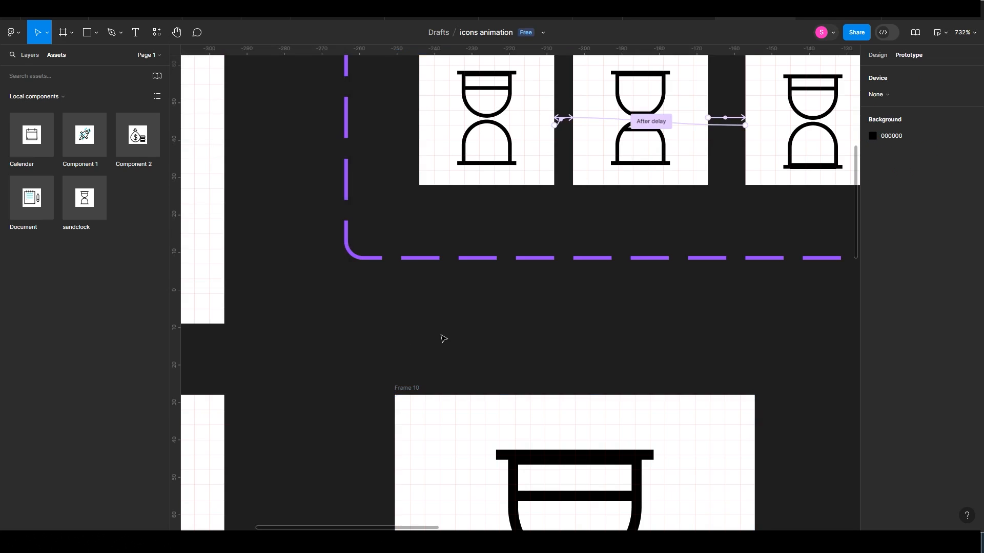
# Step: Select the 96 × 96 px hourglass frame and preview its looping animation
pyautogui.hotkey('shift', '0')
pyautogui.click(520, 329)
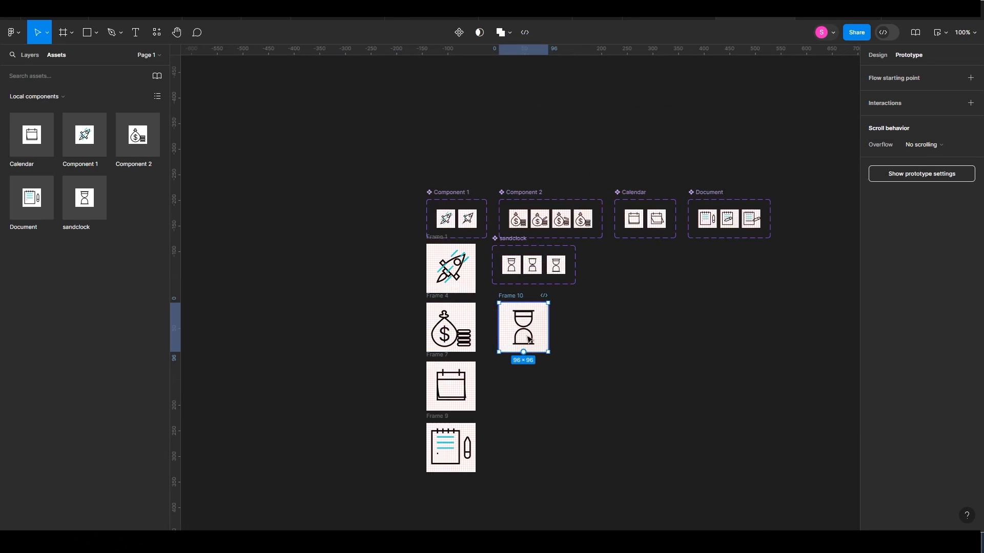
pyautogui.scroll(5, 545, 345)
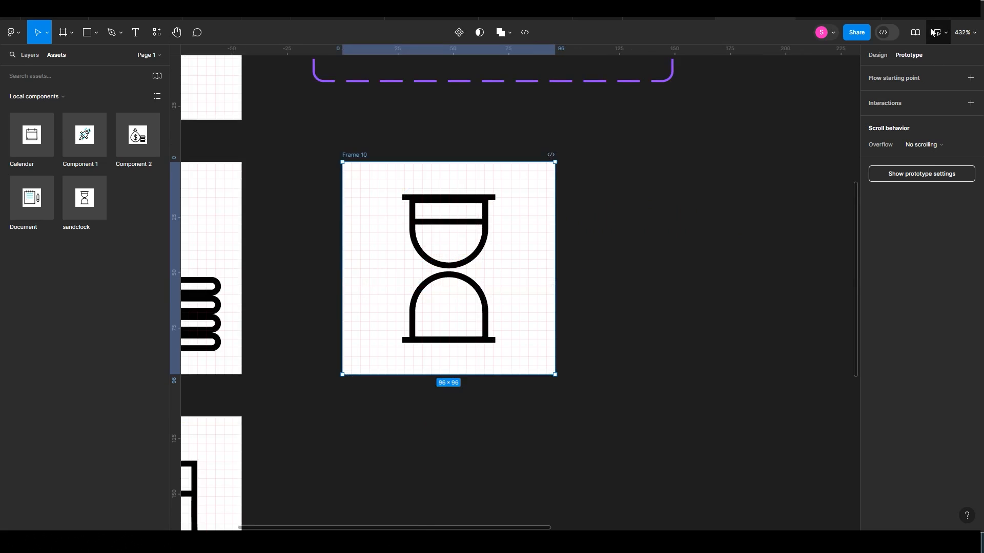
pyautogui.hotkey('shift', 'space')
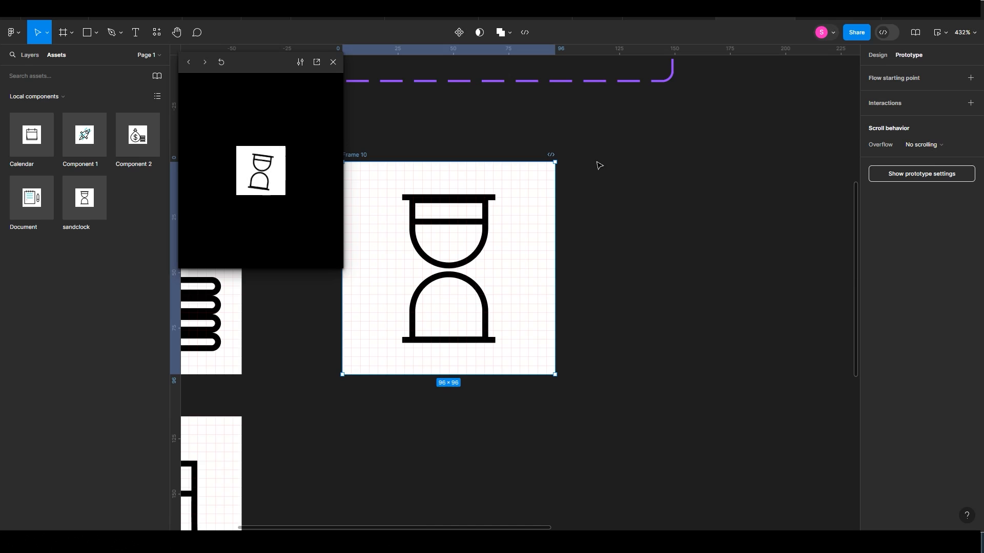
# Step: Select the money bag frame together with the hourglass frame
pyautogui.click(629, 189)
pyautogui.hotkey('ctrl', '-')
pyautogui.hotkey('ctrl', '-')
pyautogui.hotkey('shift', 'e')
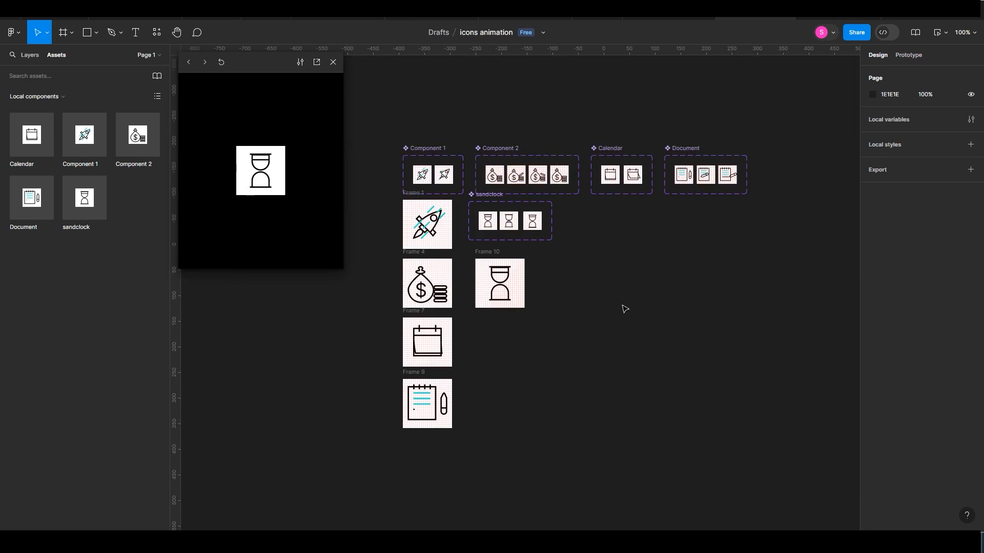
pyautogui.click(436, 269)
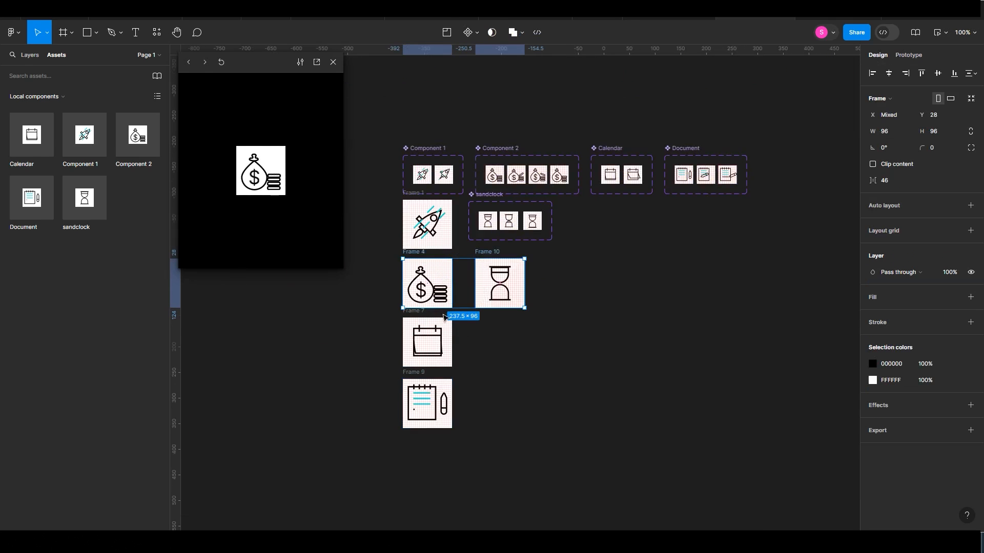